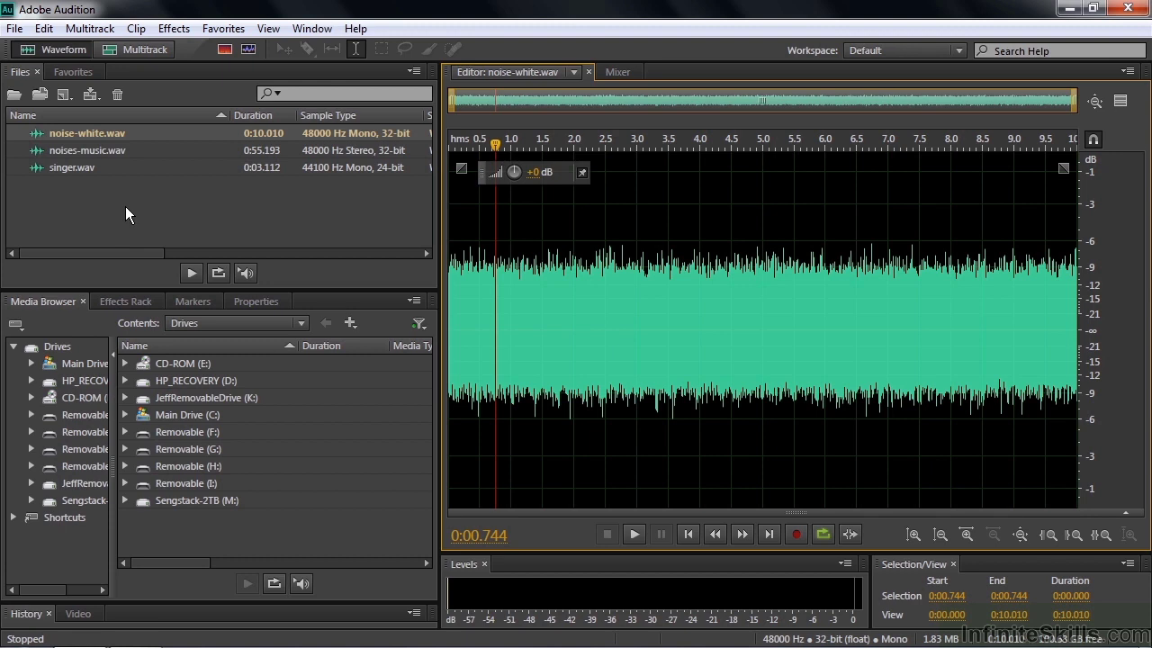
Step: Browse the Working Files and noises folders in Open File, then cancel without opening anything
key("ctrl+o")
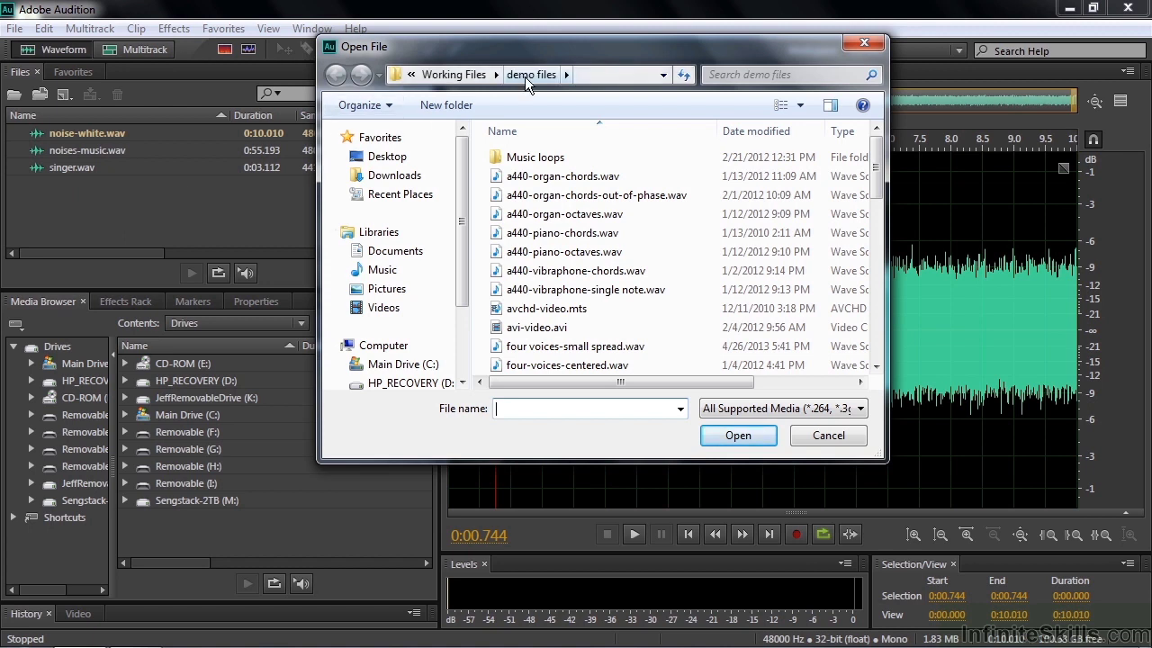
left_click_drag(876, 180, 887, 254)
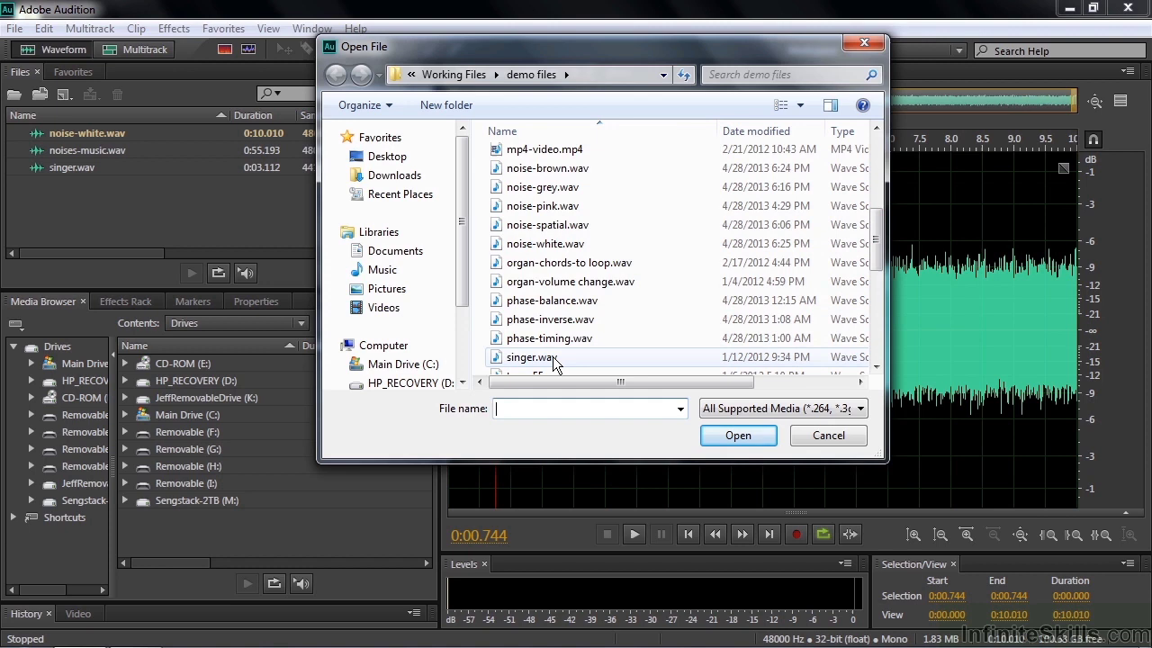
left_click(454, 74)
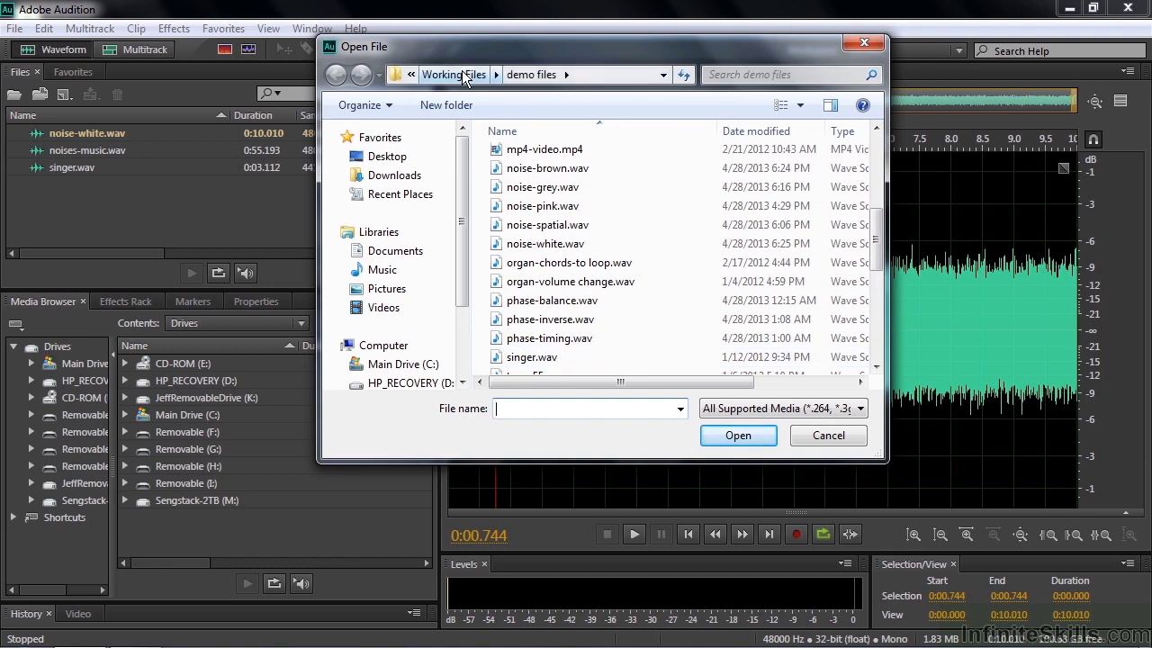
double_click(513, 232)
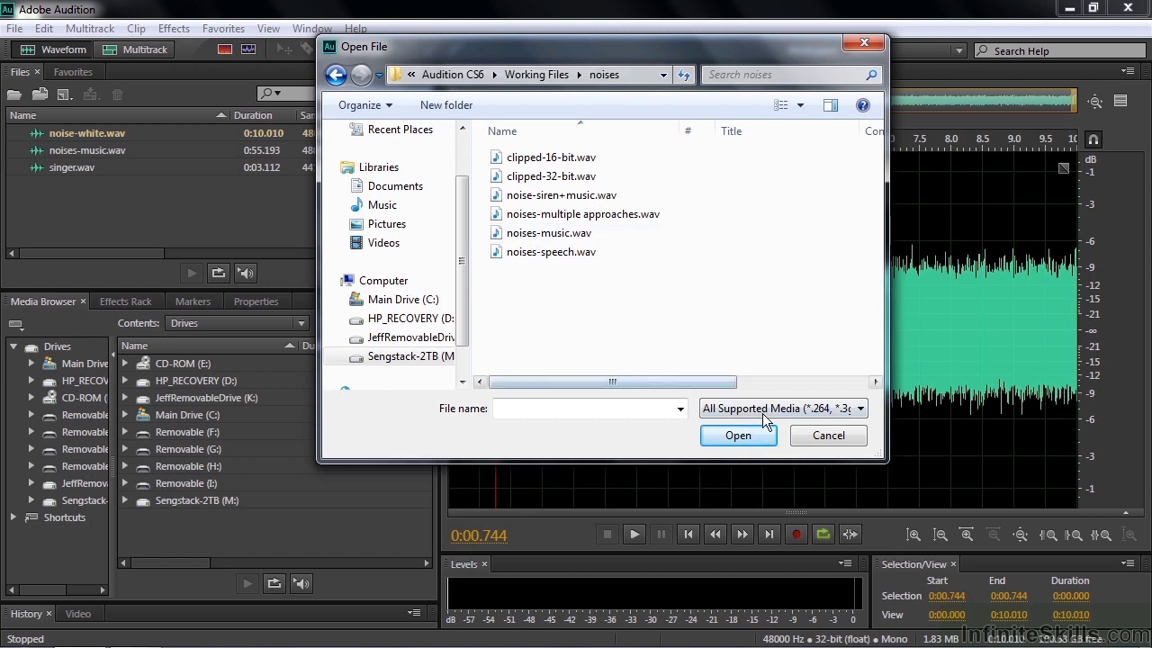
left_click(821, 436)
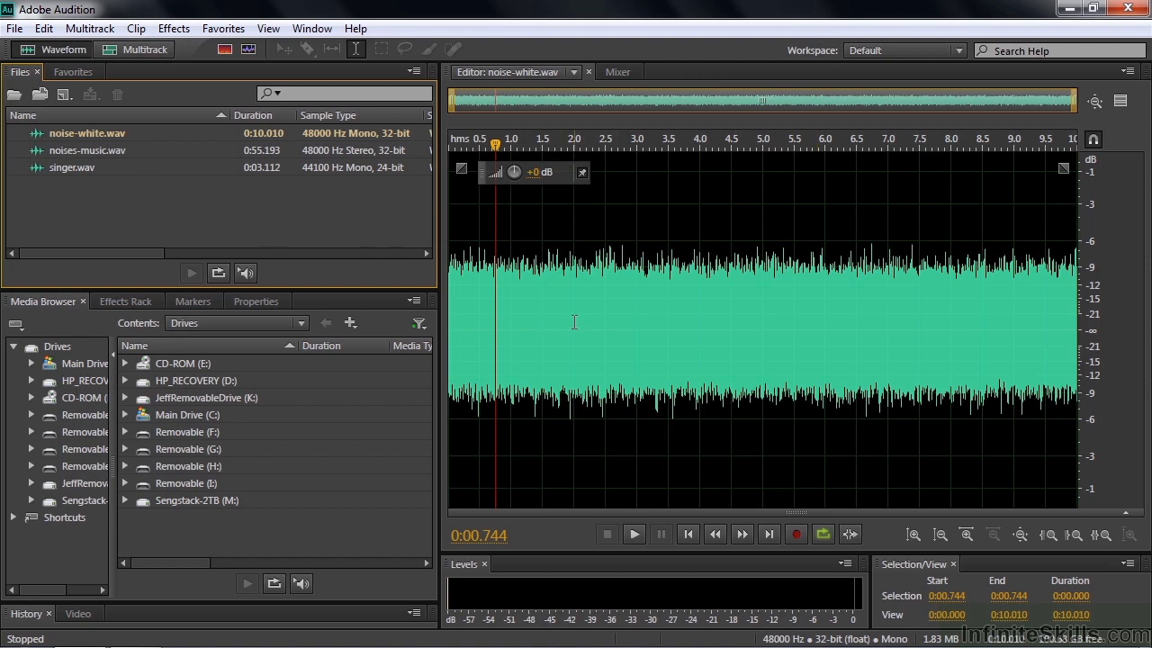
Step: Play noise-white.wav in two short bursts, stopping at 0:05.451
key("space")
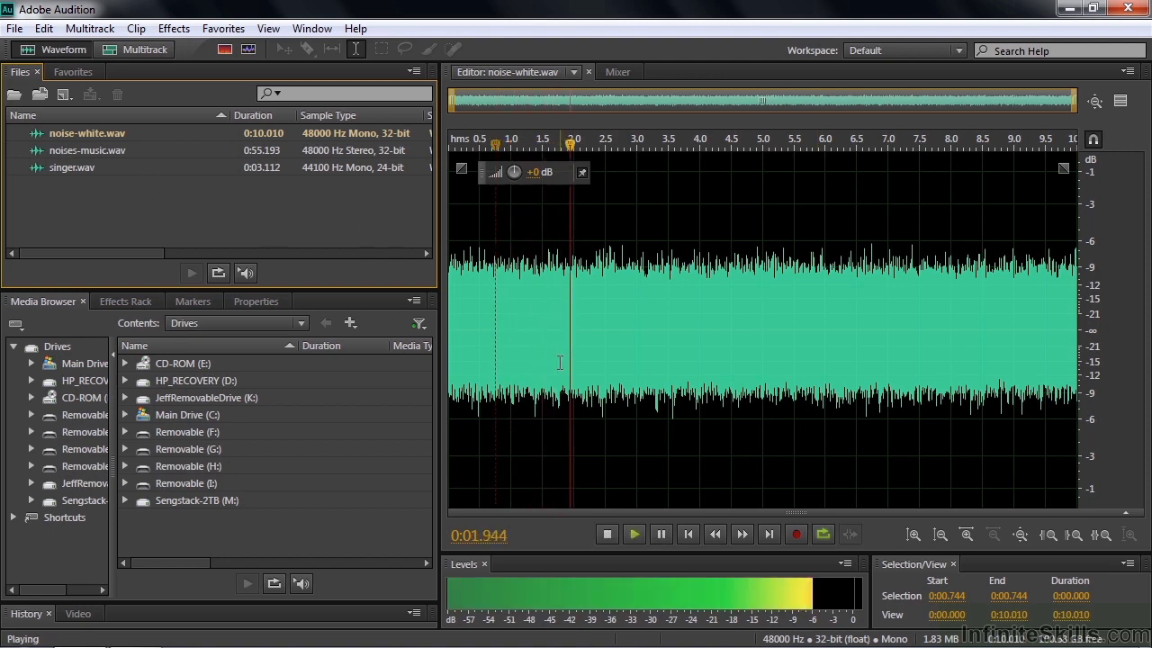
key("space")
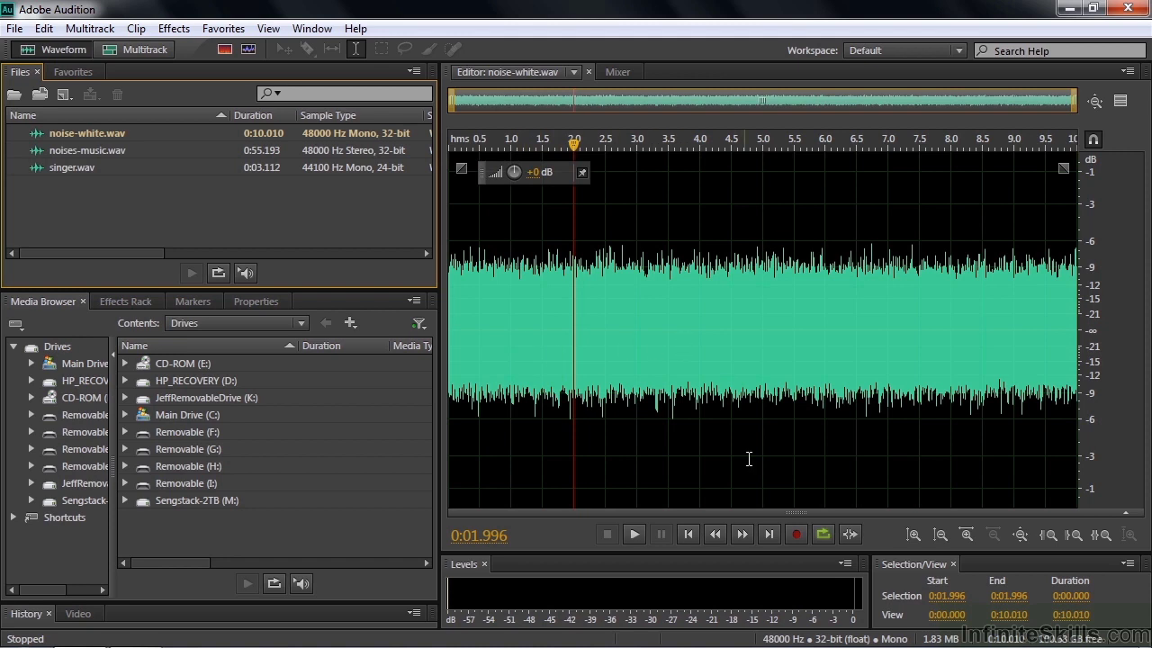
key("space")
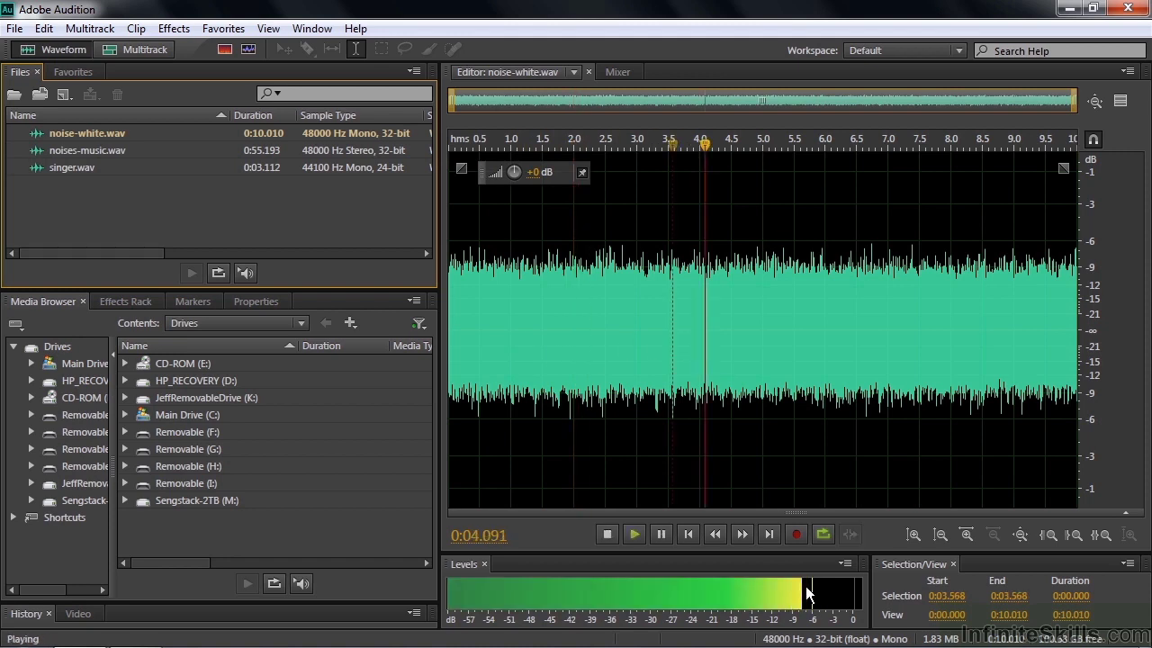
key("space")
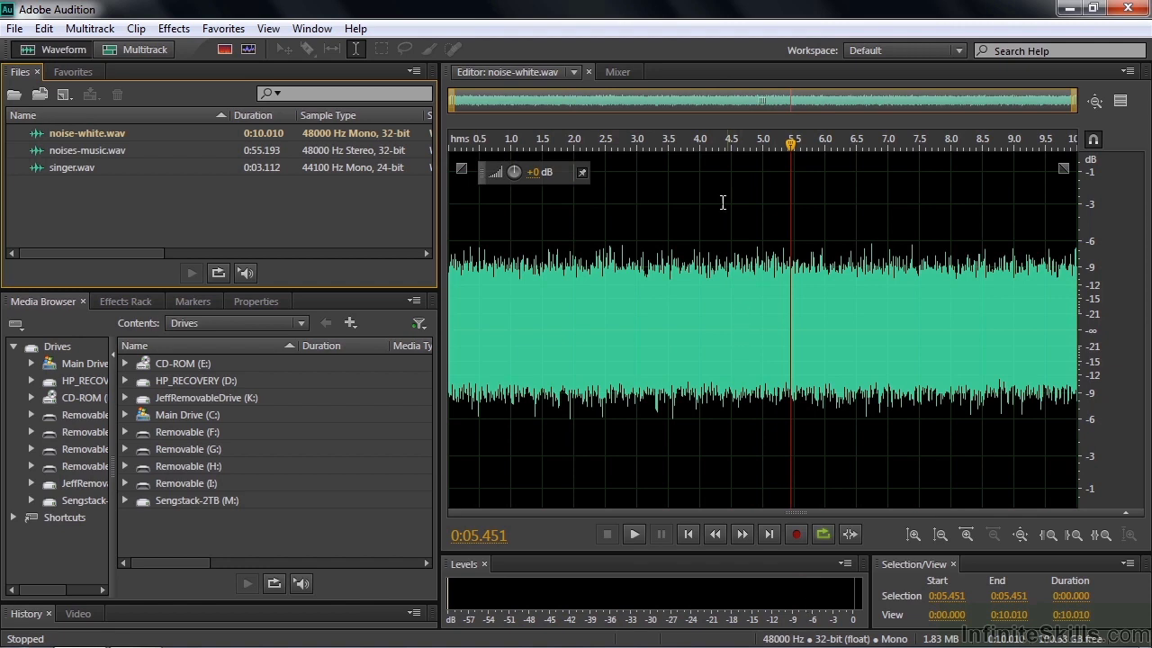
Step: Apply Auto Heal Selection to 4.000–4.200 s of noise-white.wav, then undo and redo to compare
left_click_drag(699, 144, 724, 171)
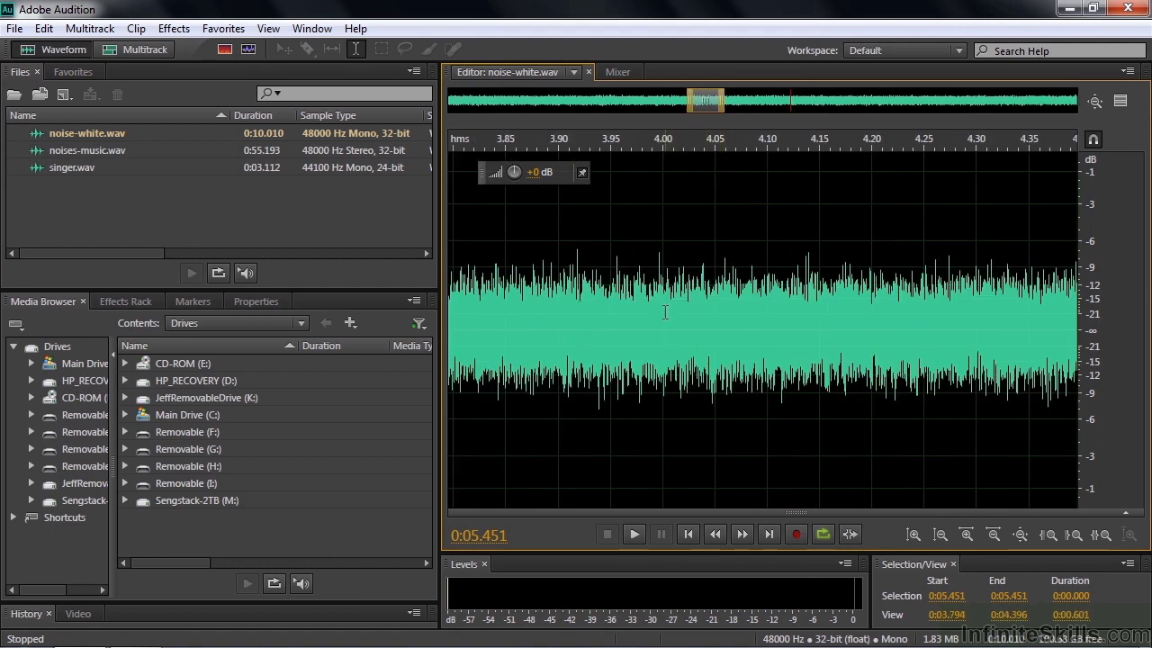
left_click_drag(663, 312, 873, 313)
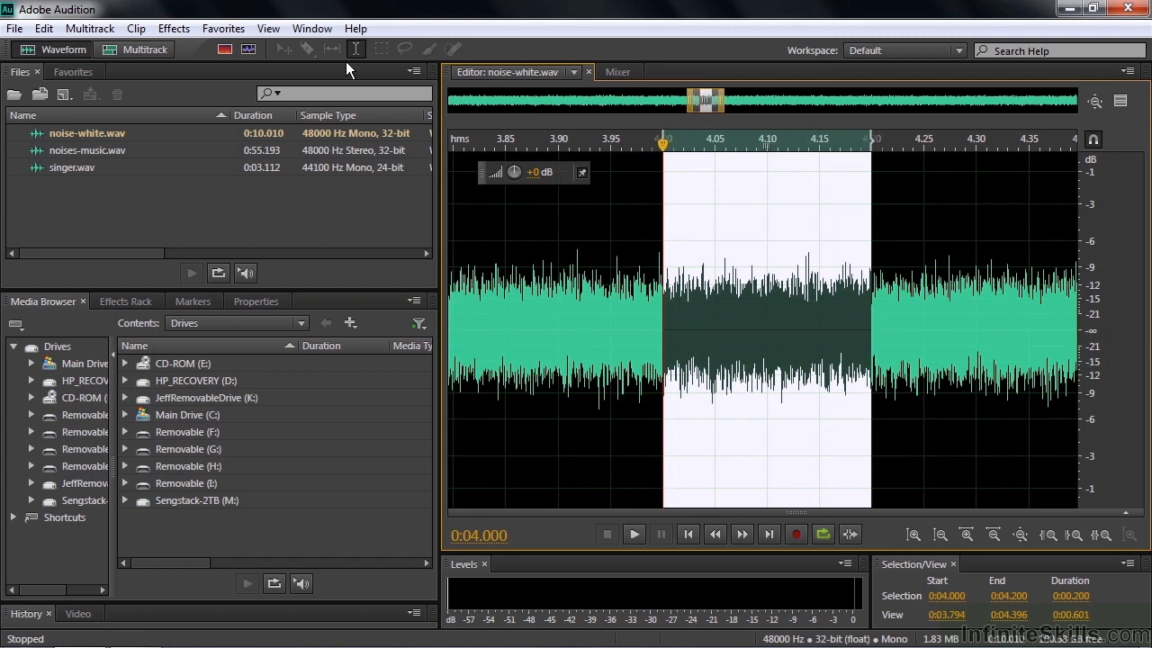
left_click(223, 28)
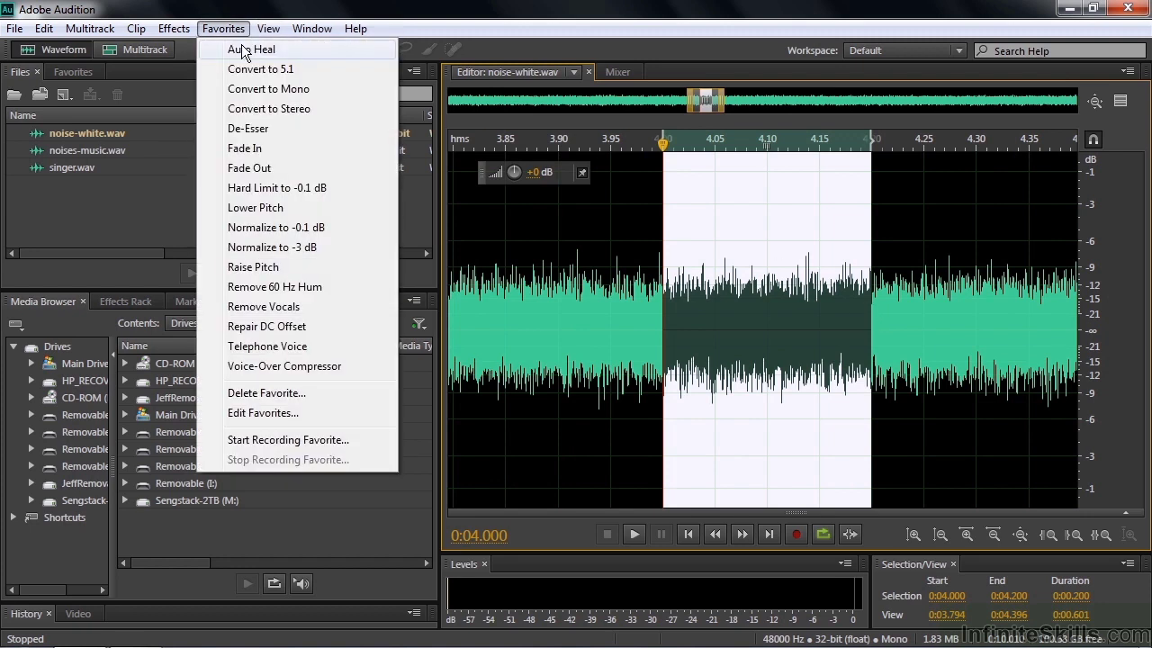
mouse_move(175, 30)
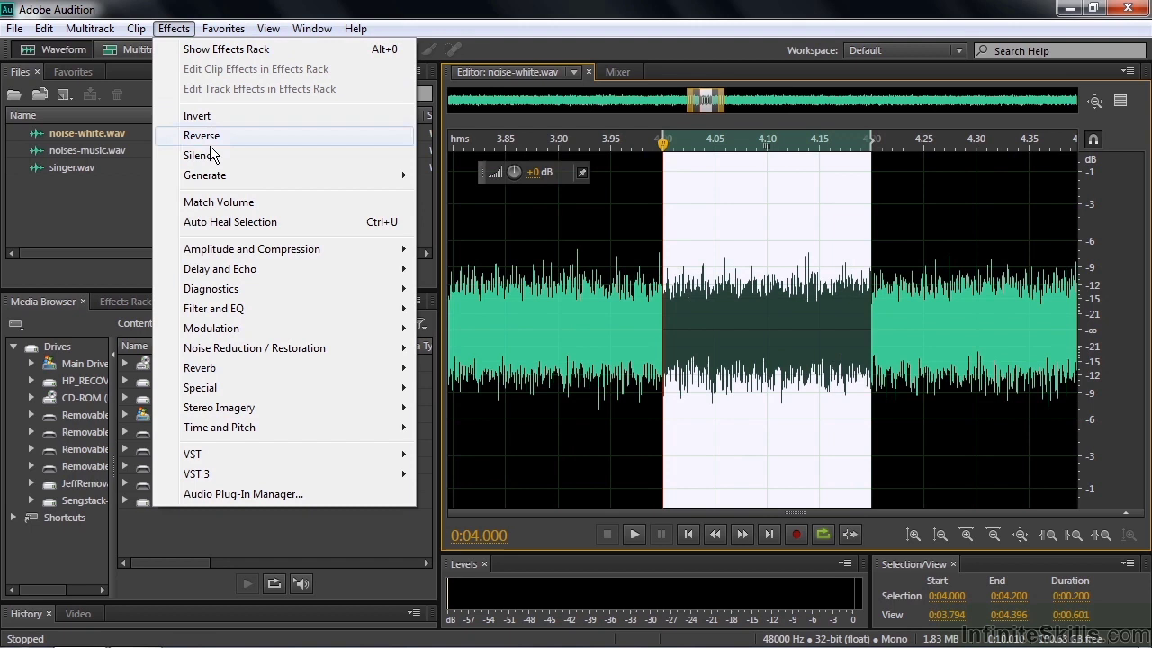
left_click(233, 223)
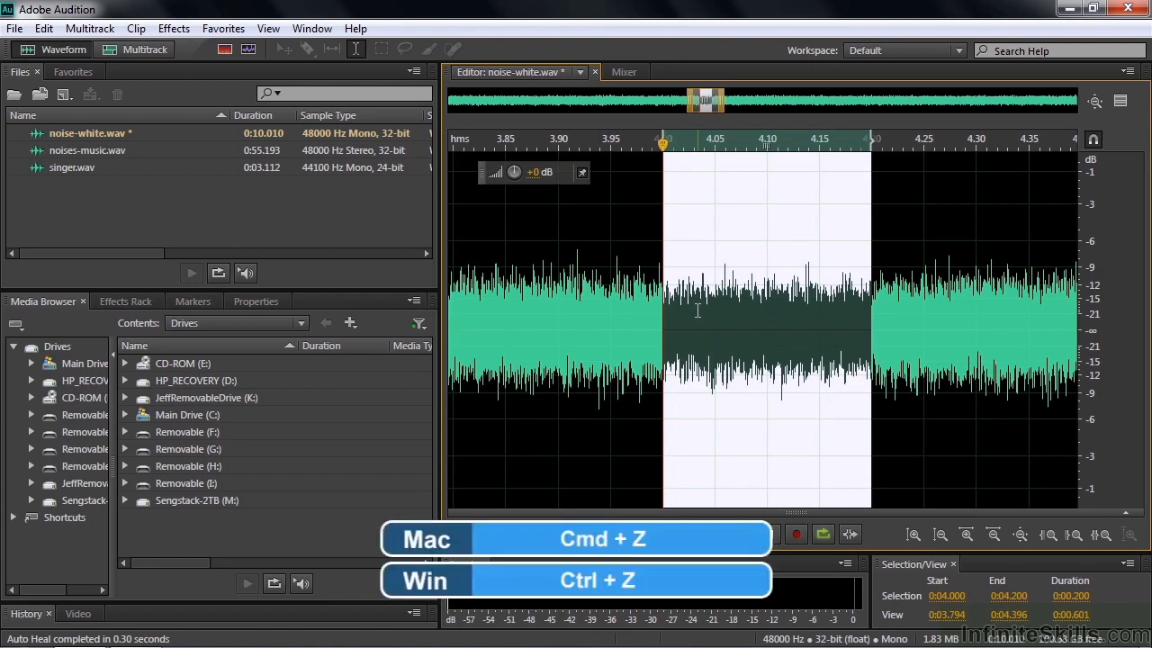
key("ctrl+z")
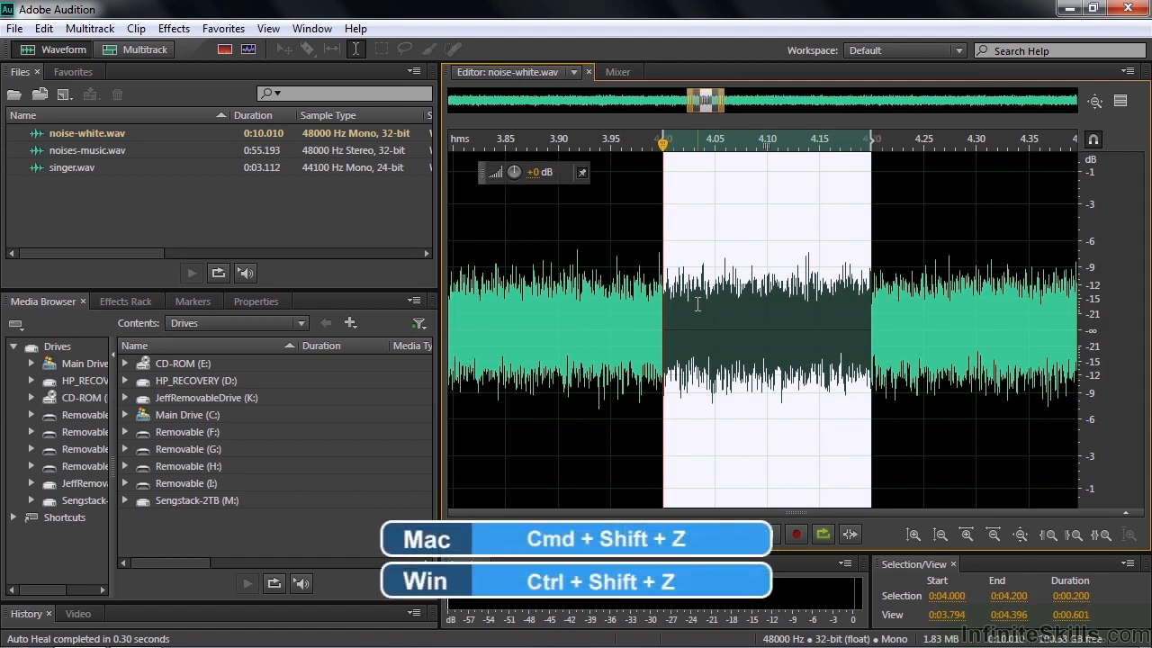
key("ctrl+shift+z")
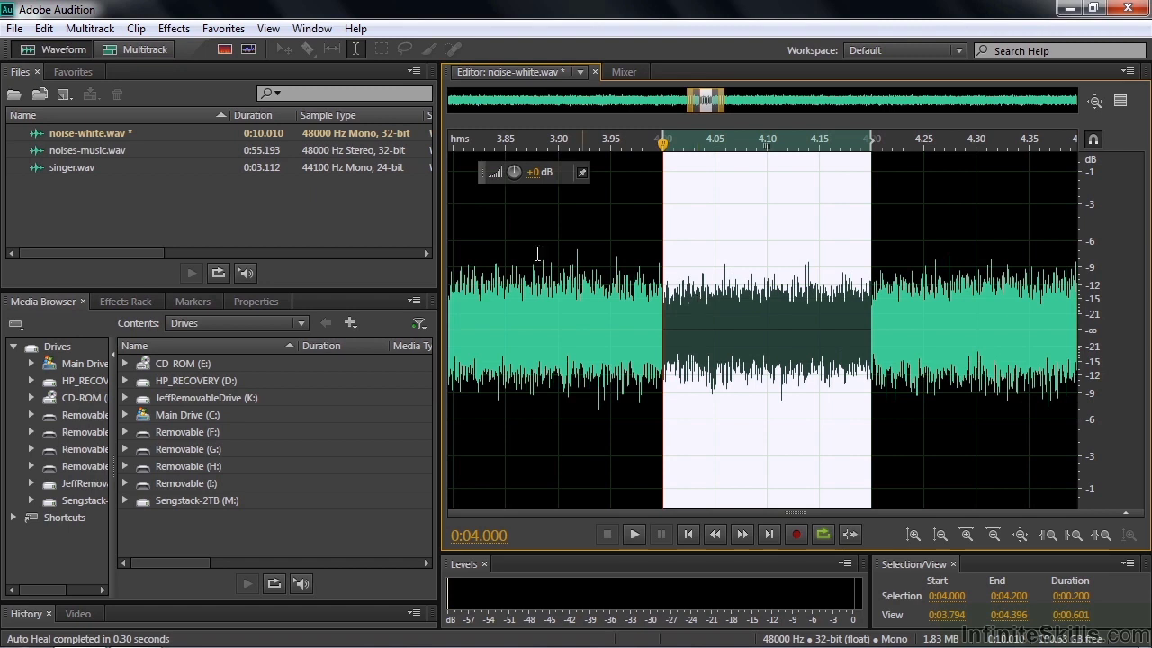
Step: Open noises-music.wav fully zoomed out in the spectral frequency display
left_click(55, 155)
double_click(55, 154)
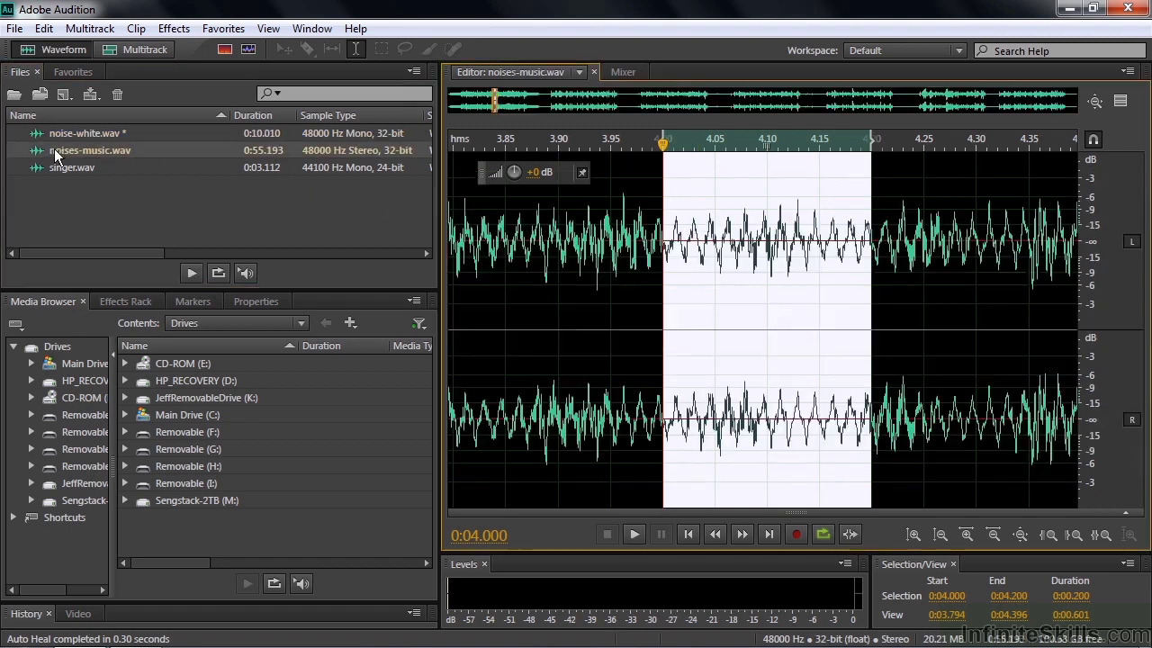
key("backslash")
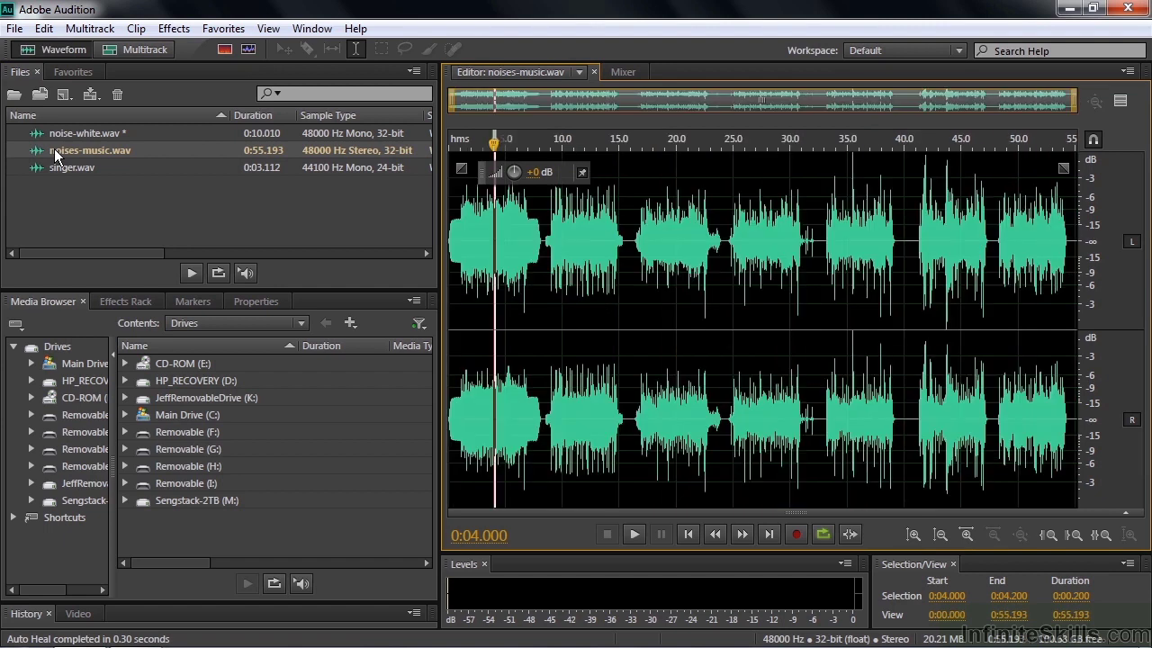
left_click(225, 49)
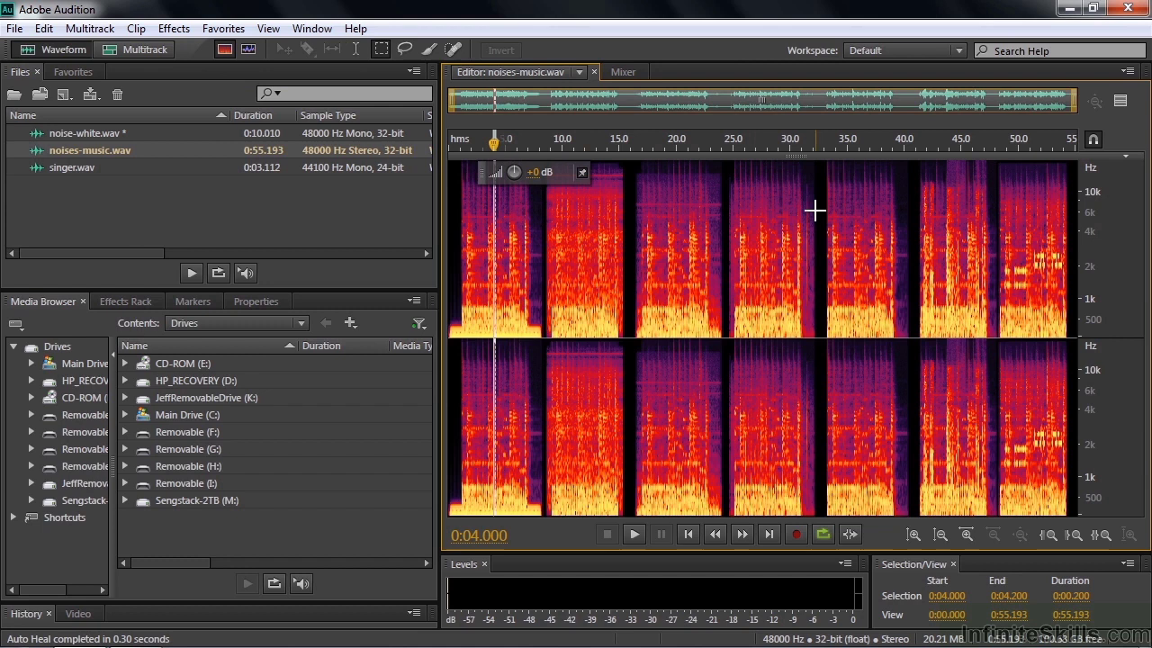
Step: Listen from about 32.7 s, then zoom to 32–40 s and play from 33.8 s
left_click(820, 177)
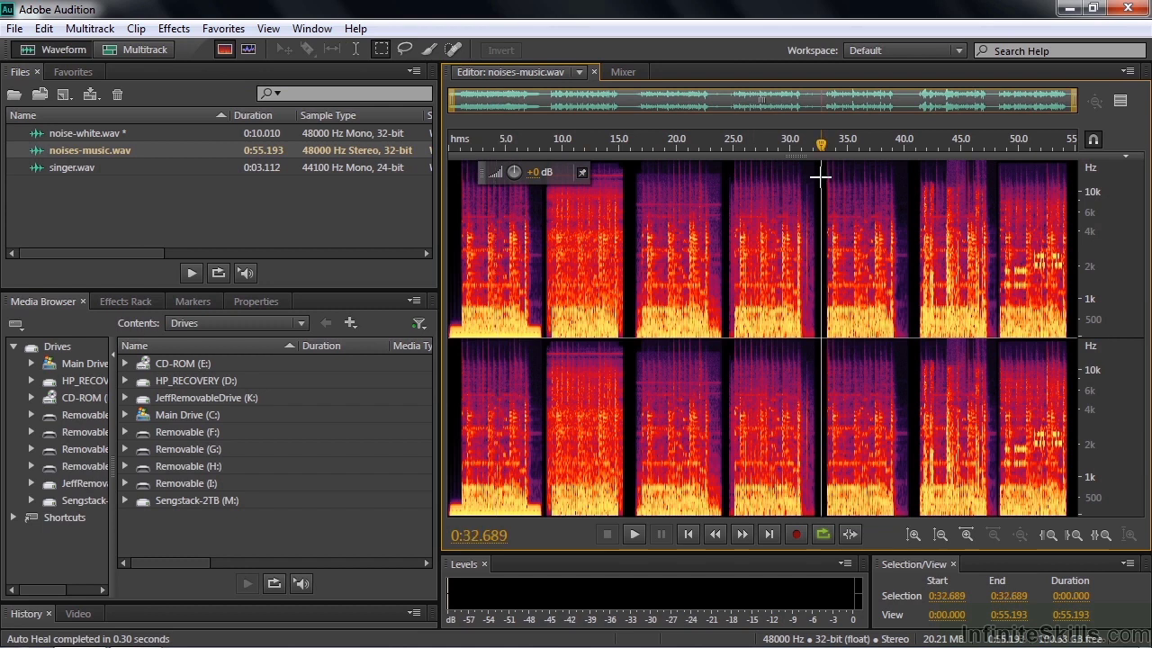
key("space")
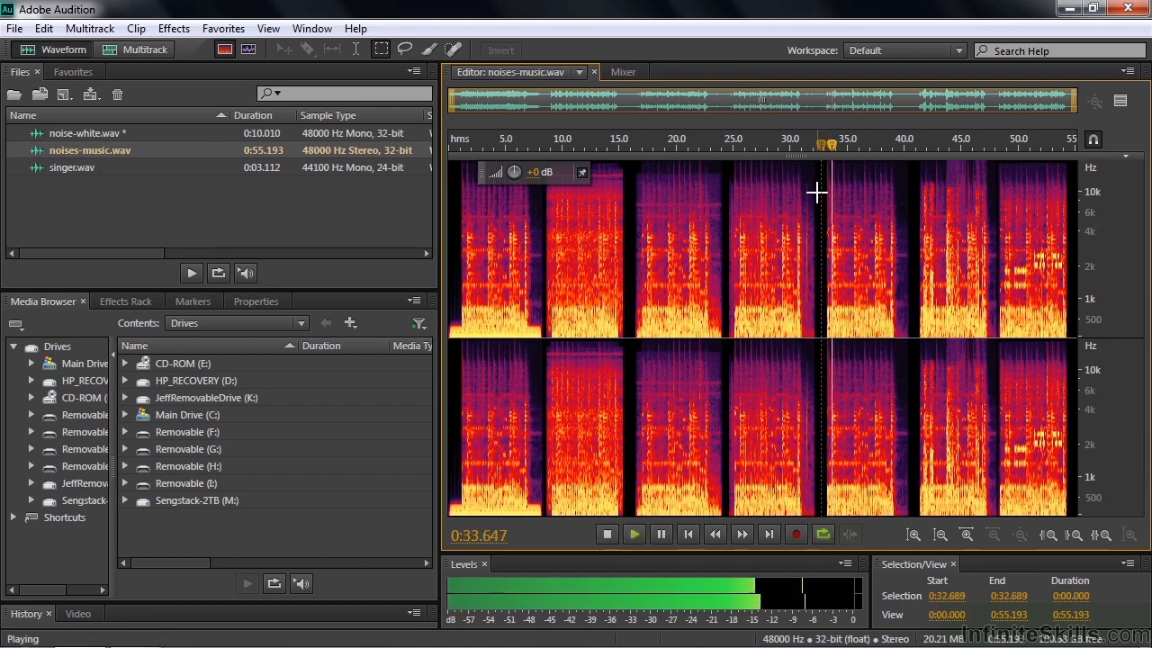
key("space")
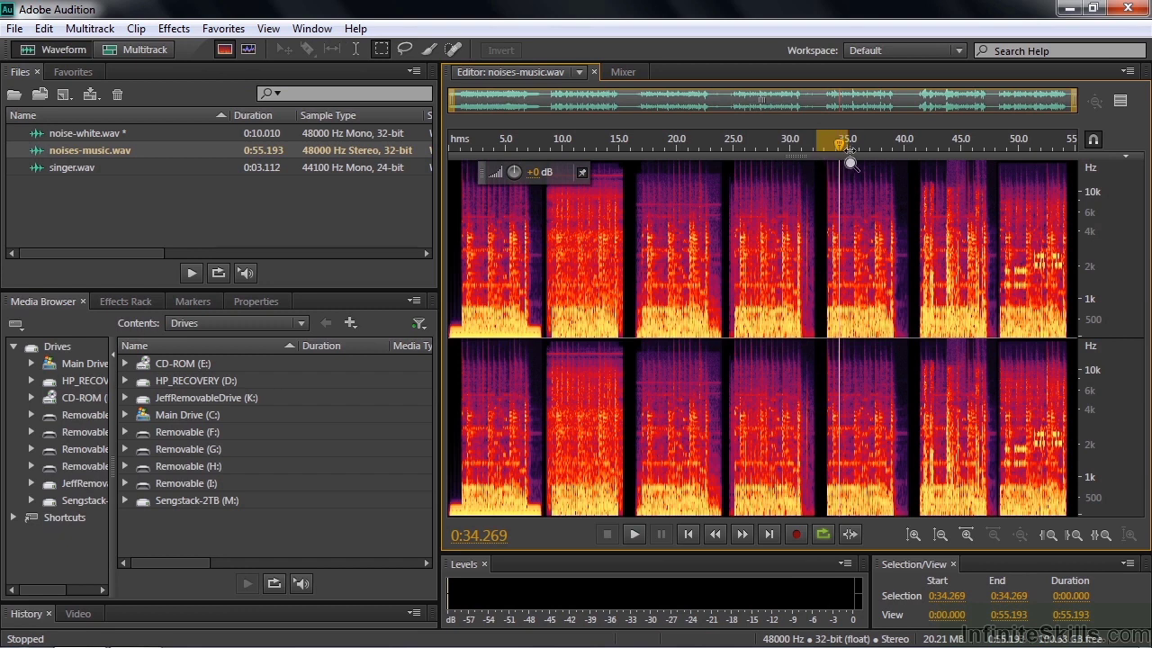
left_click_drag(849, 151, 903, 162)
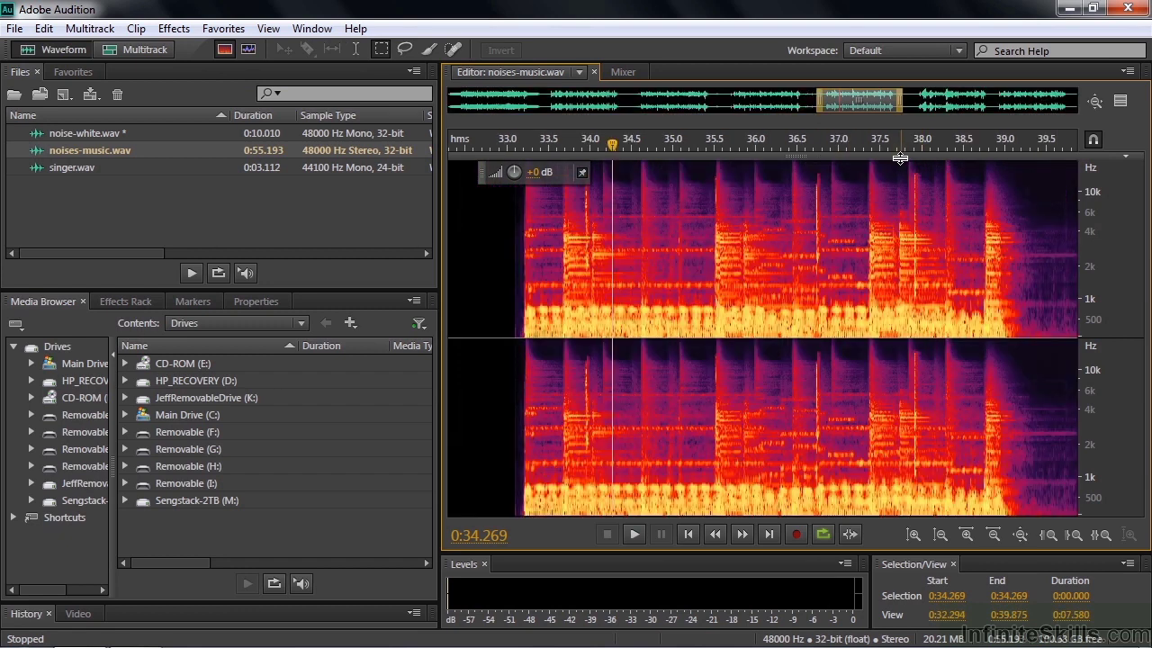
left_click(572, 146)
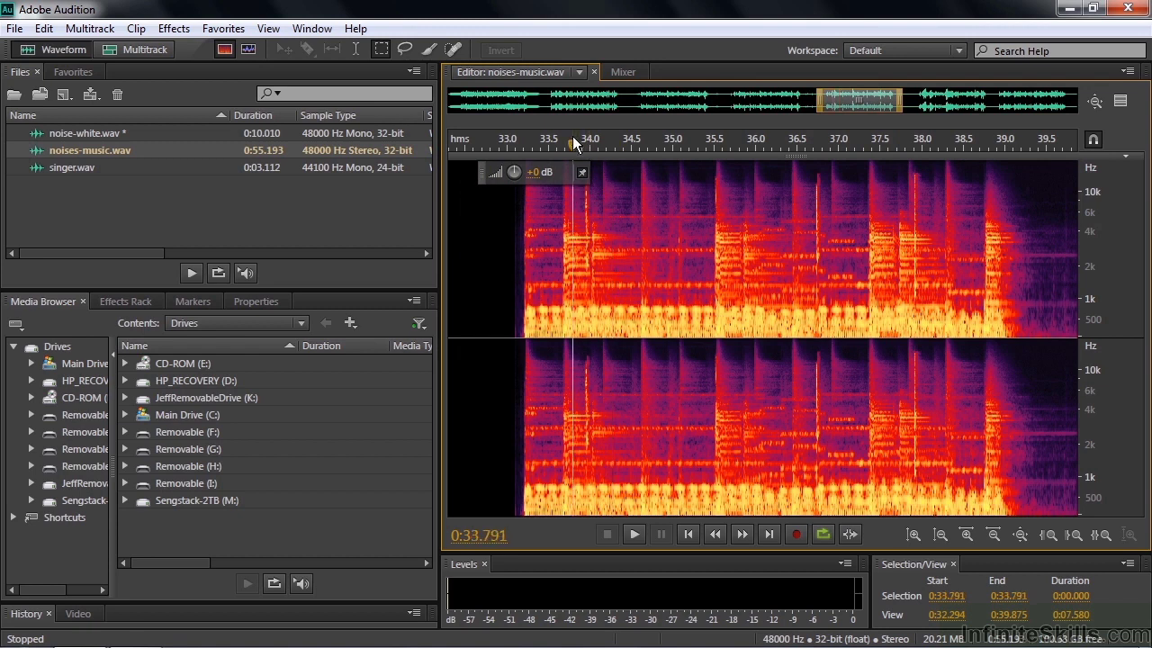
key("space")
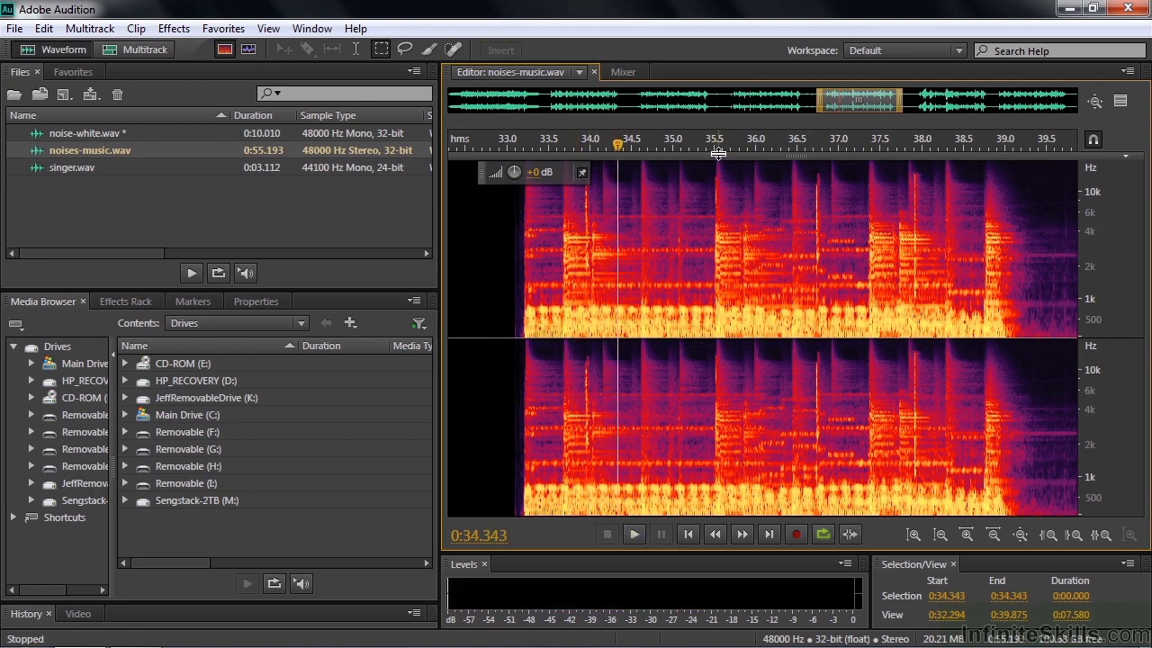
left_click(709, 145)
key("space")
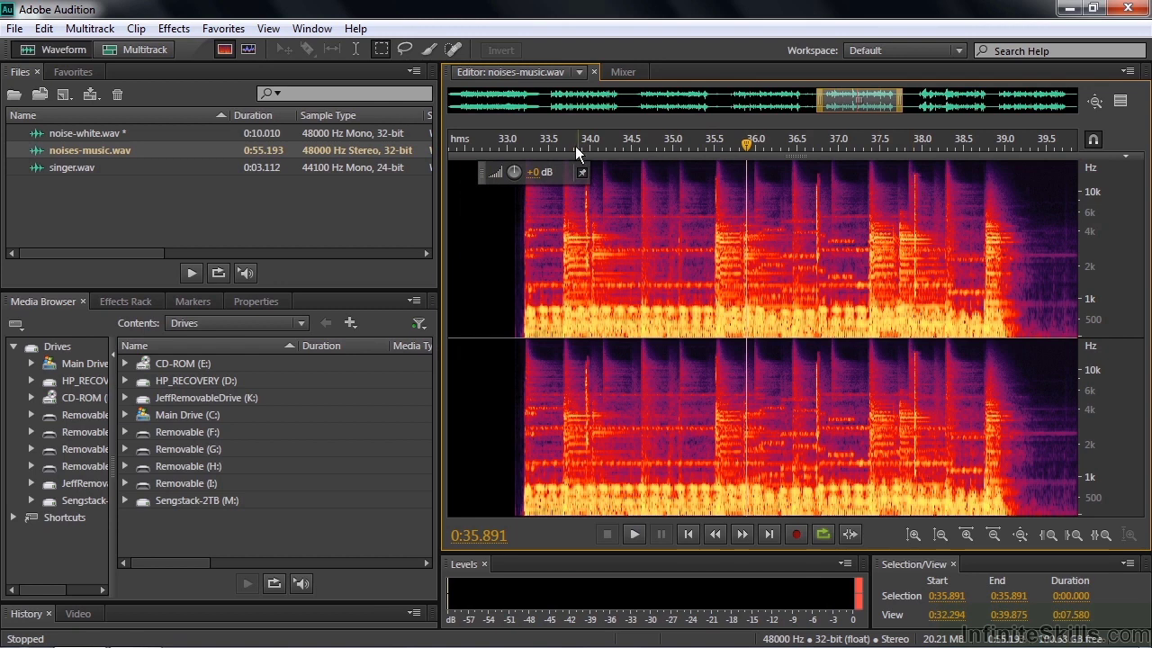
Step: Heal the bright click at 33.93 s with Ctrl+U, play it back, then undo the heal
left_click_drag(542, 146, 614, 155)
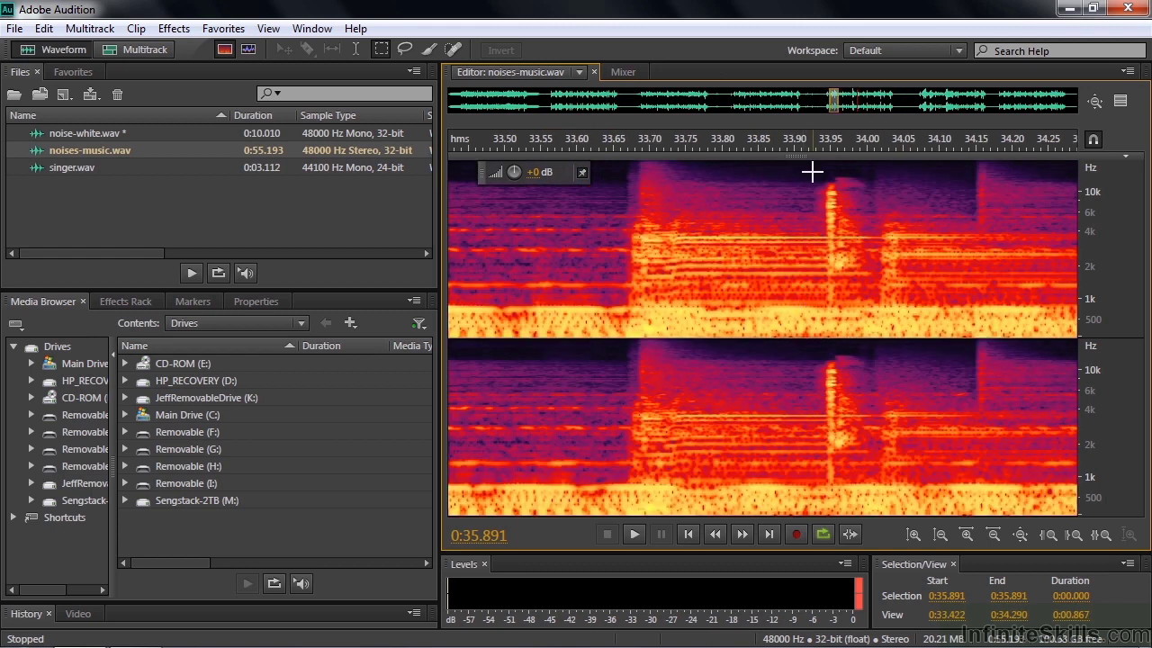
left_click_drag(813, 171, 866, 306)
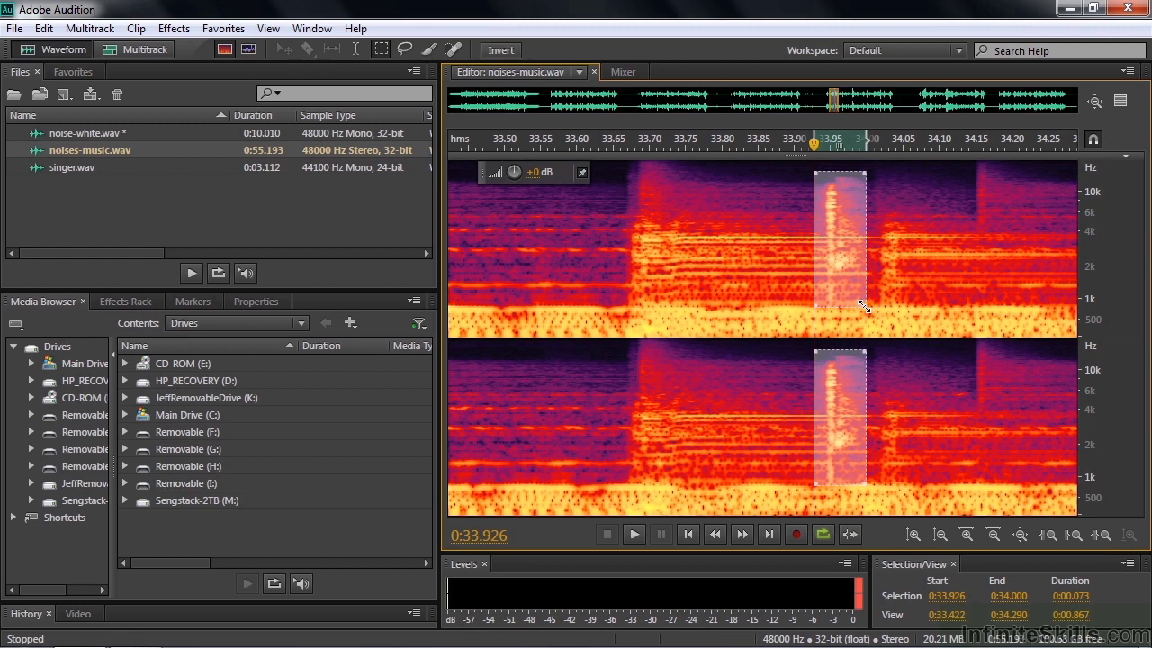
key("ctrl+u")
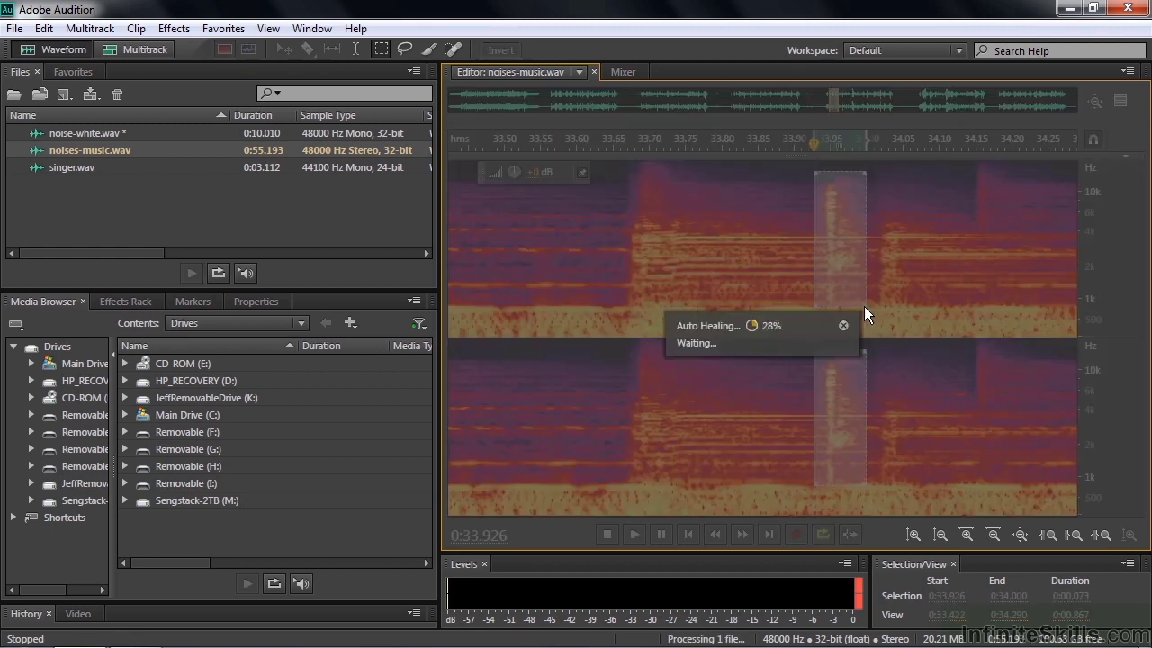
left_click(770, 203)
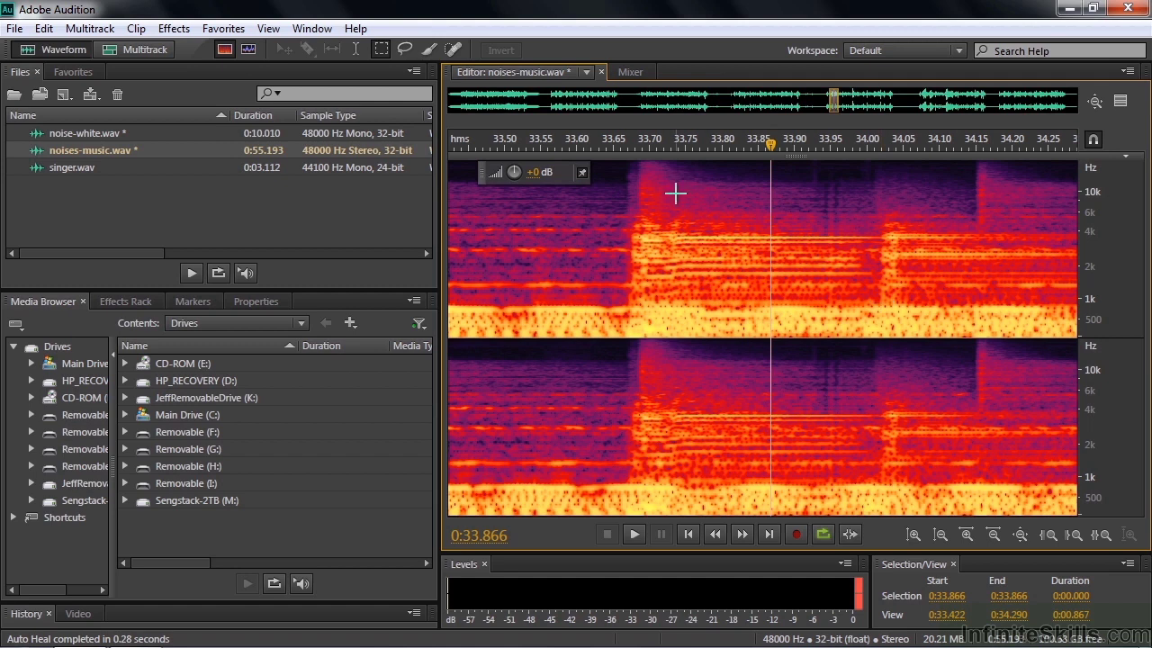
left_click(615, 146)
key("space")
key("space")
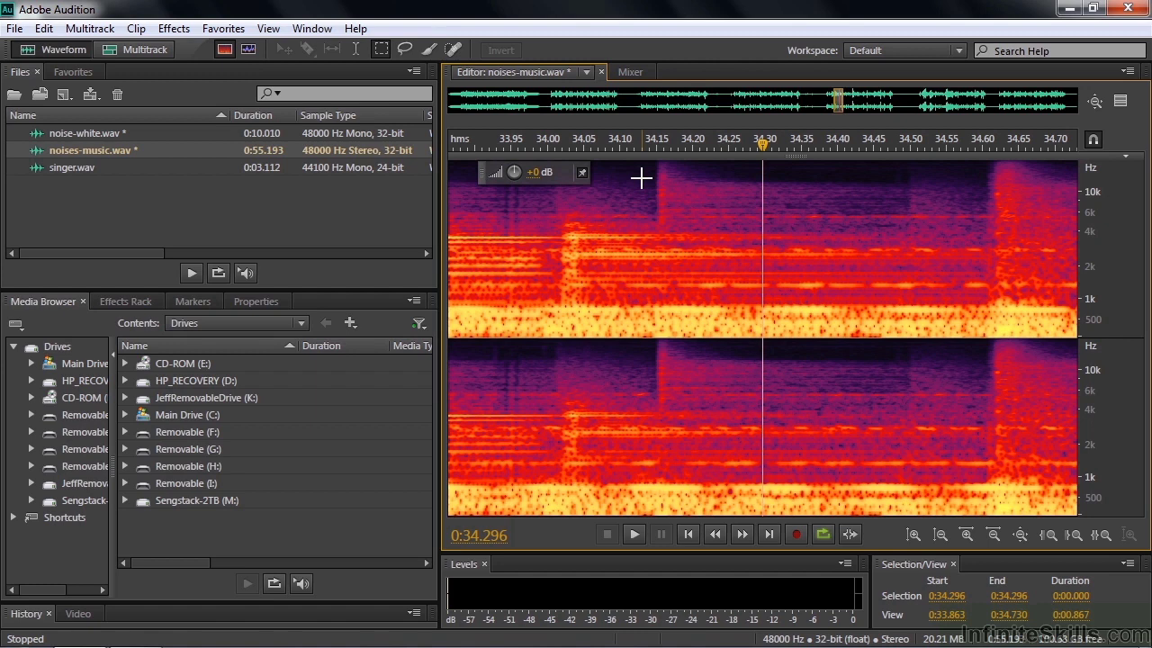
key("ctrl+z")
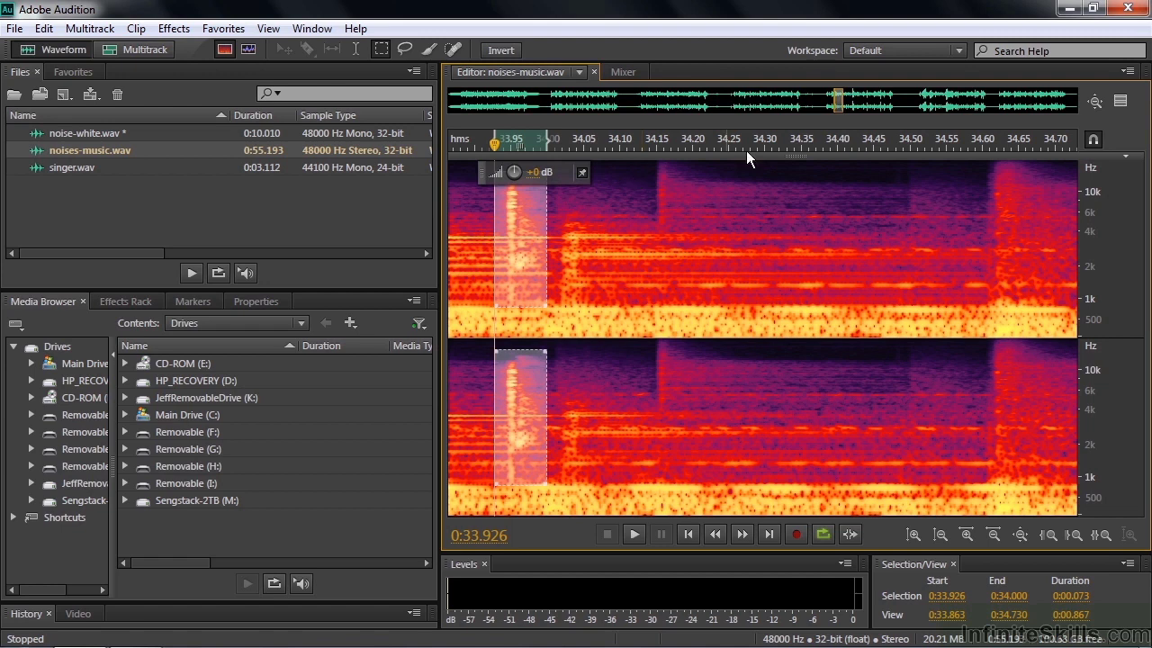
Step: Show the Favorites panel and start recording a new favorite, dismissing the recording notice
left_click_drag(838, 98, 833, 98)
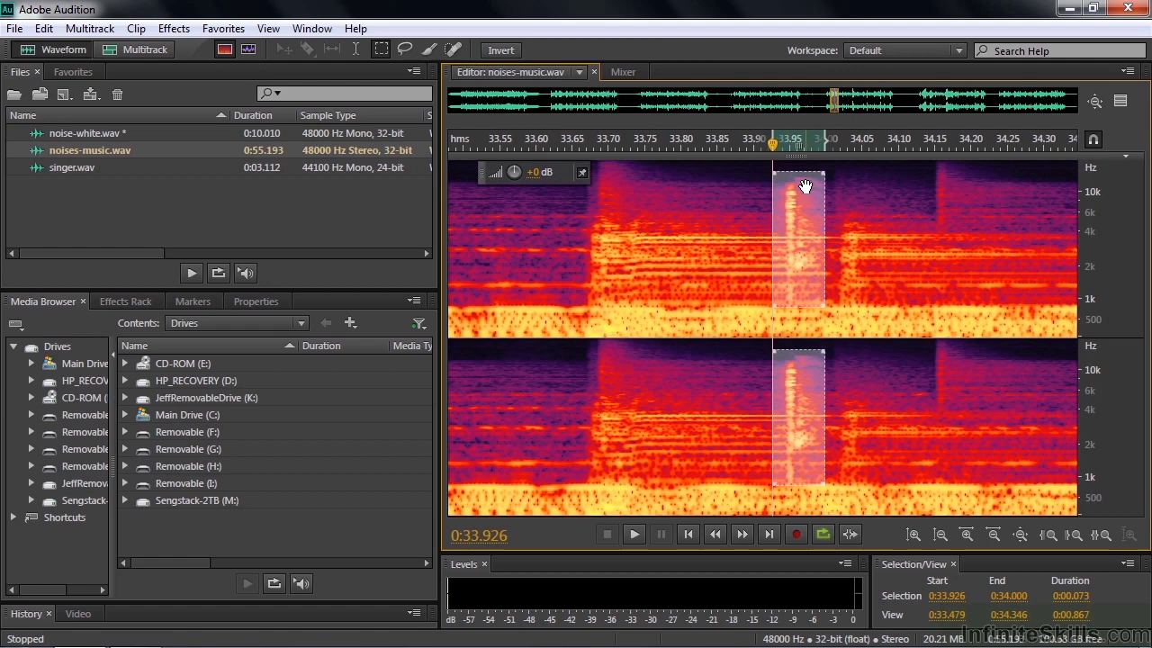
left_click(223, 29)
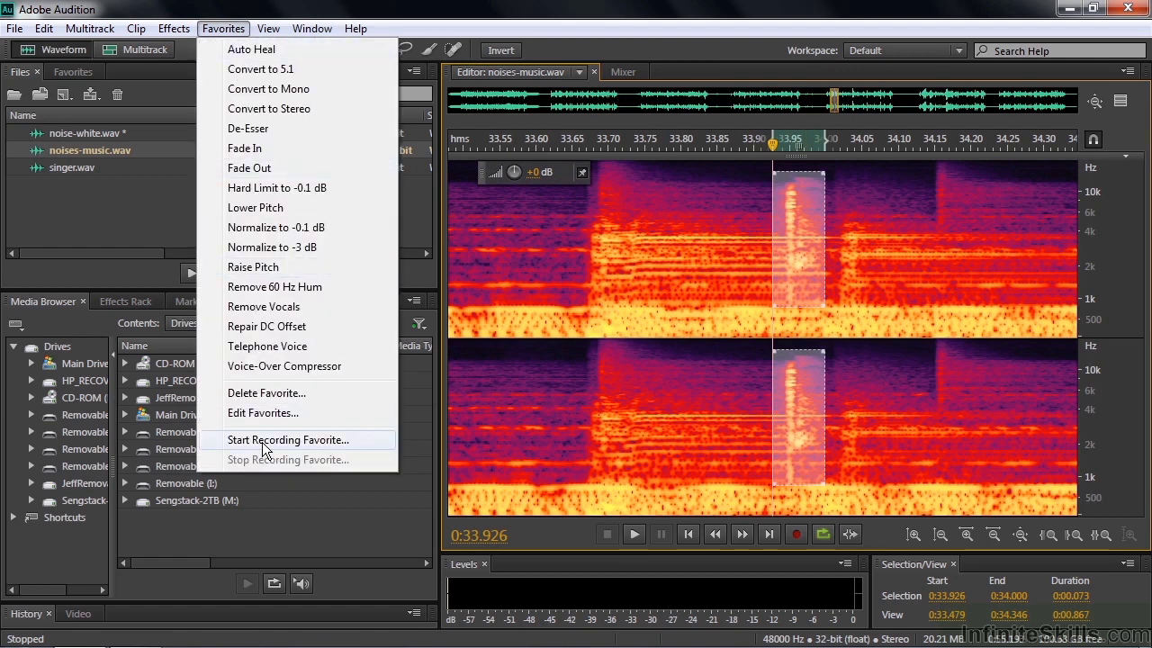
left_click(73, 72)
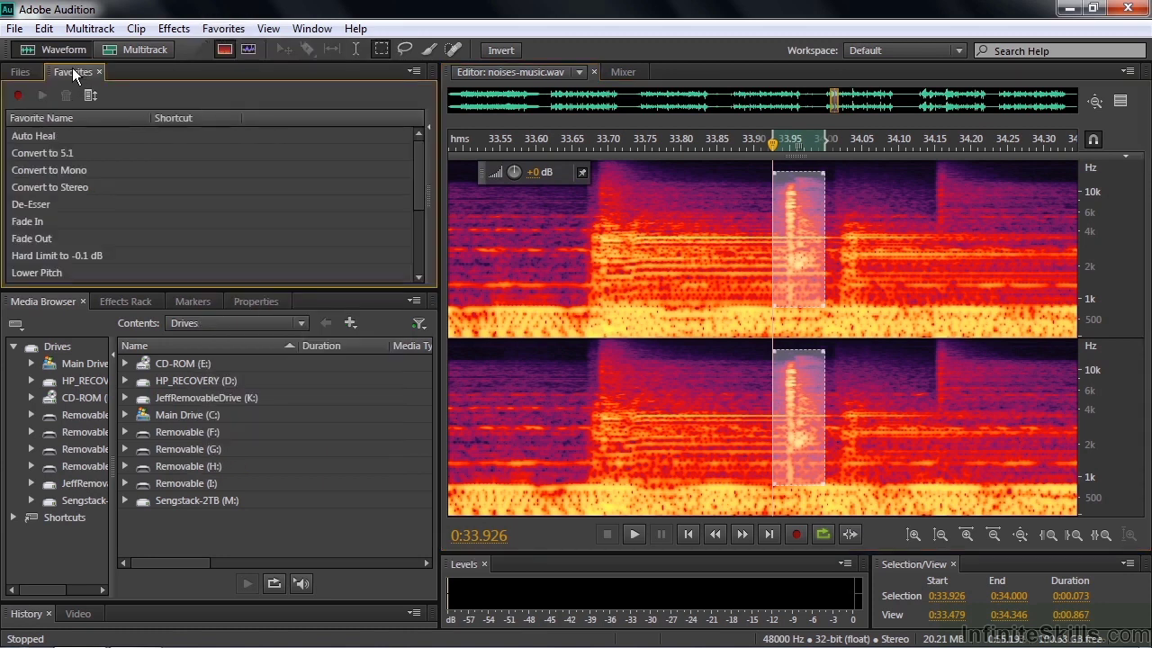
left_click(18, 96)
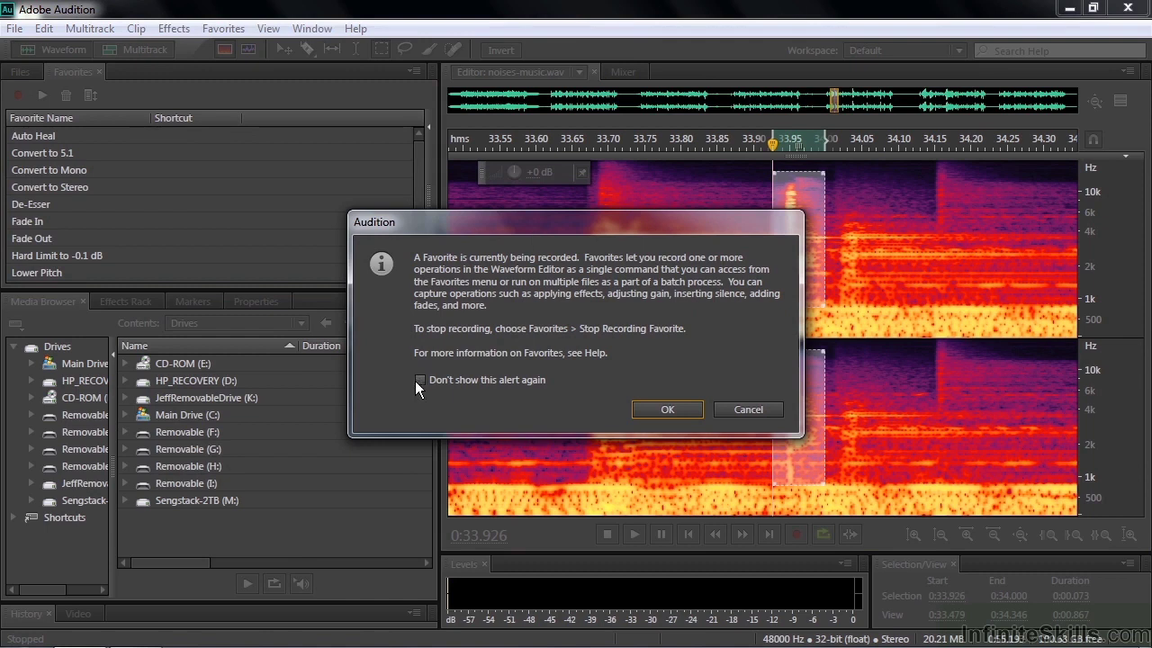
left_click(667, 410)
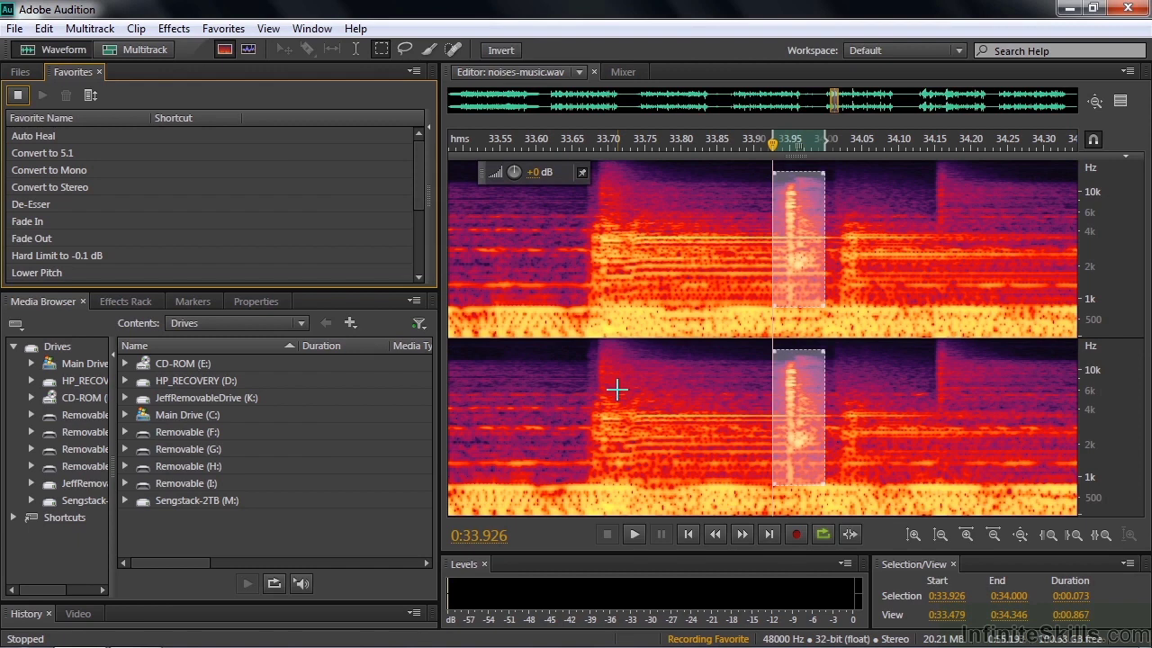
Step: Select the click at about 33.93 s and apply Auto Heal with Ctrl+U
left_click(761, 199)
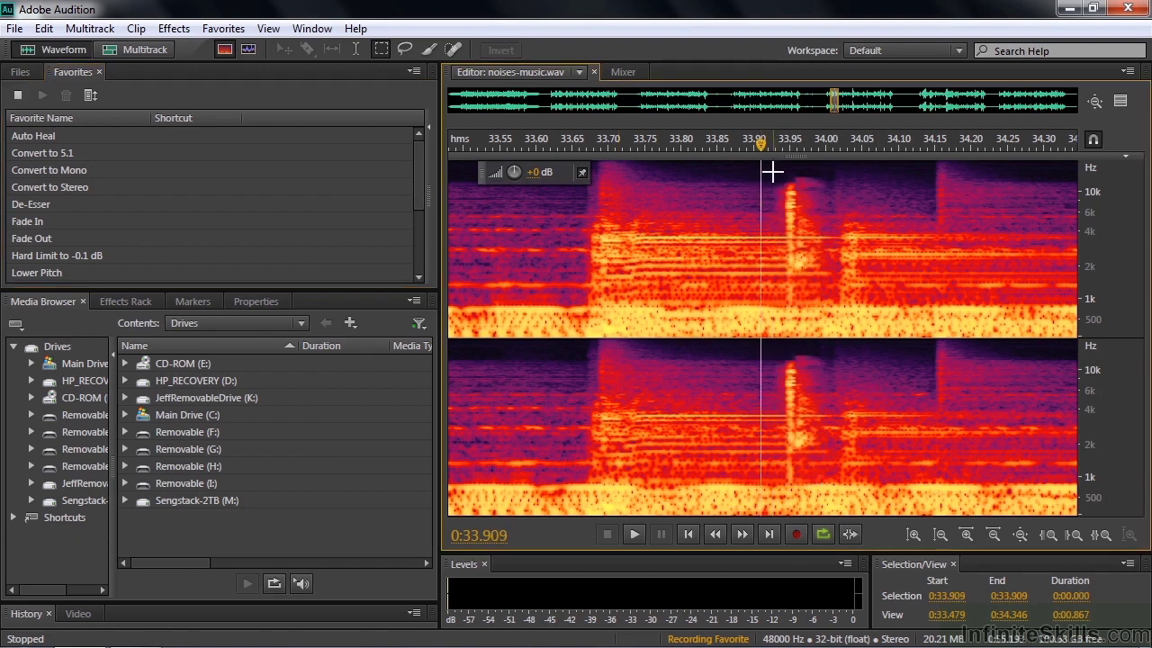
left_click_drag(772, 171, 833, 310)
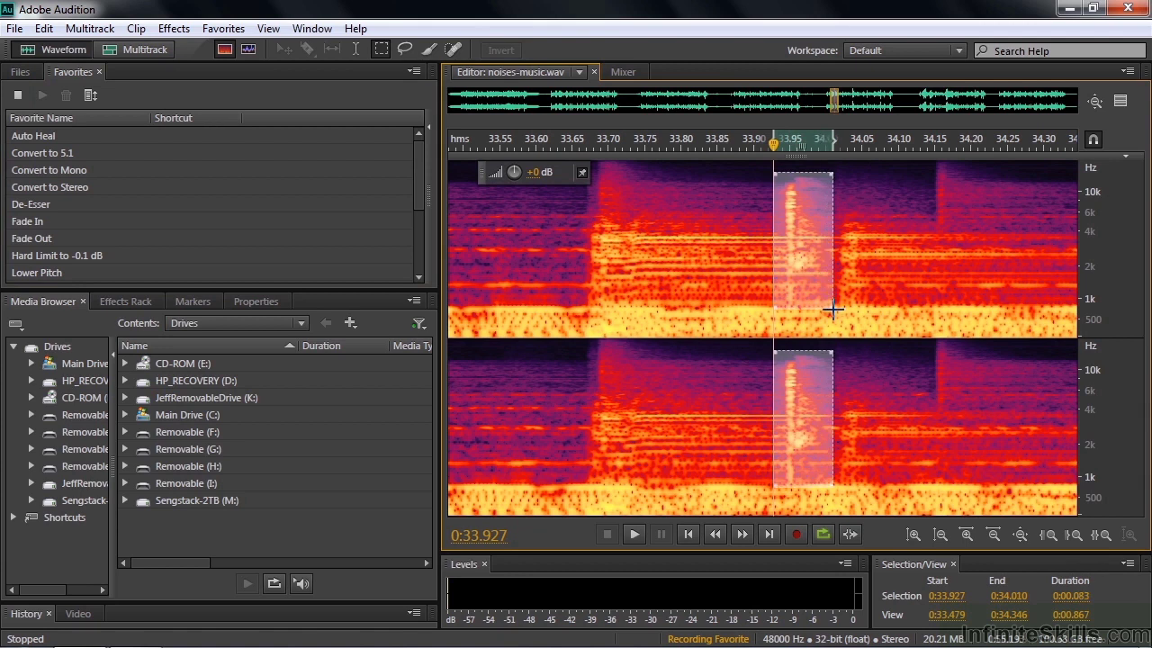
left_click_drag(833, 309, 833, 314)
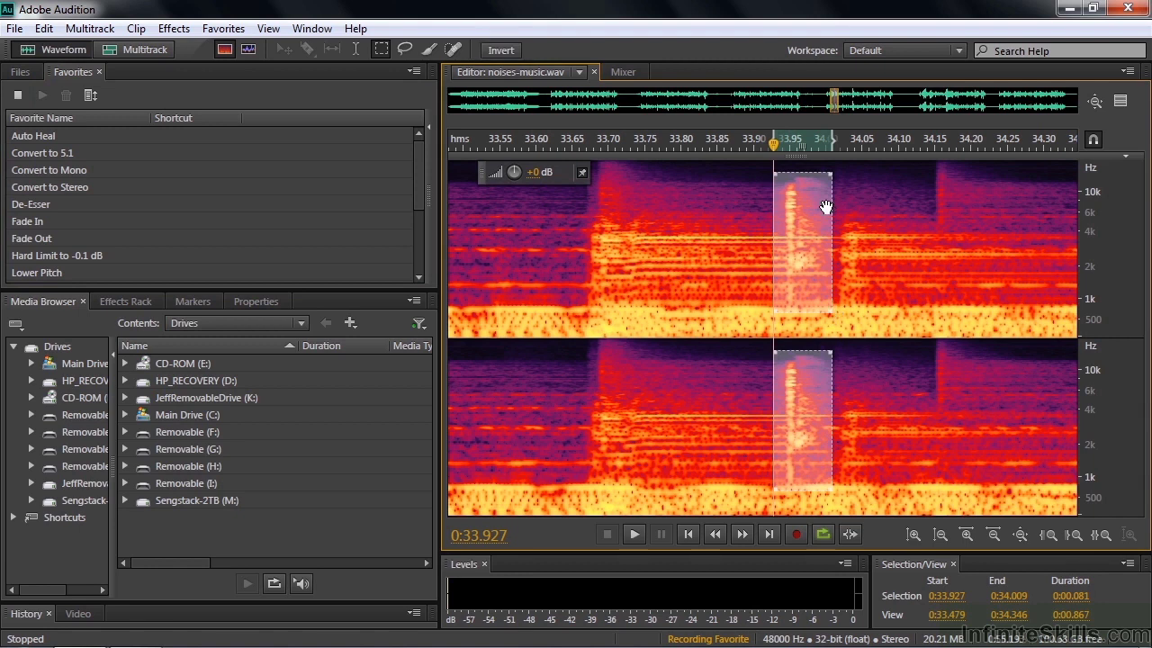
key("ctrl+u")
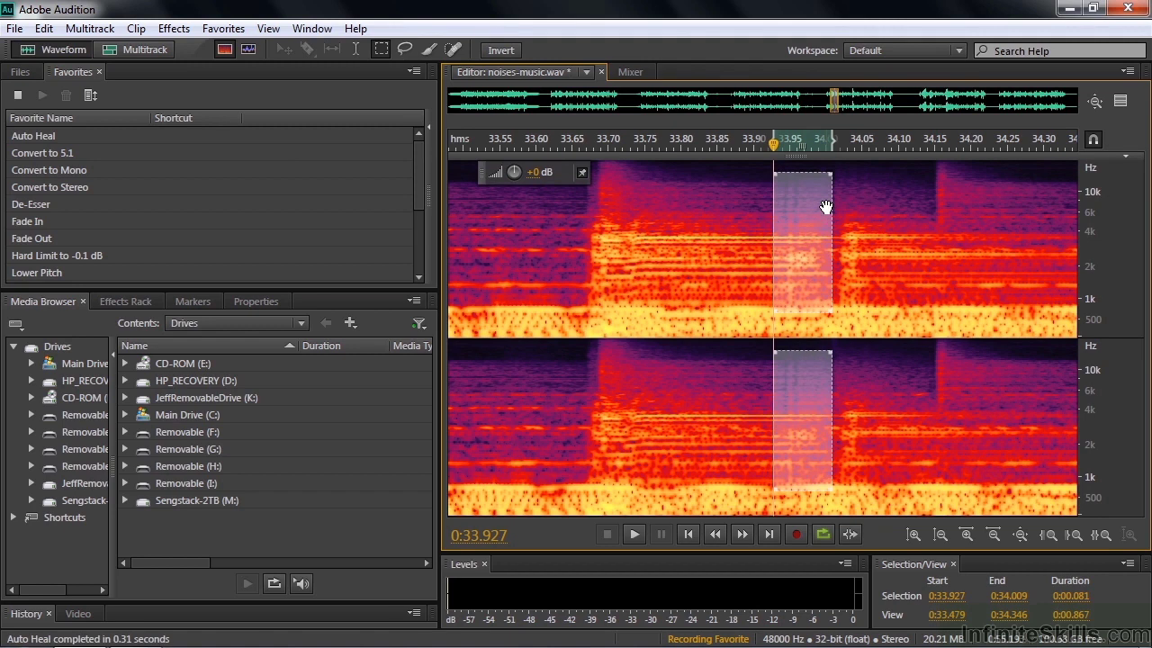
Step: Boost the healed region by 3.5 dB and clear the selection
left_click(536, 172)
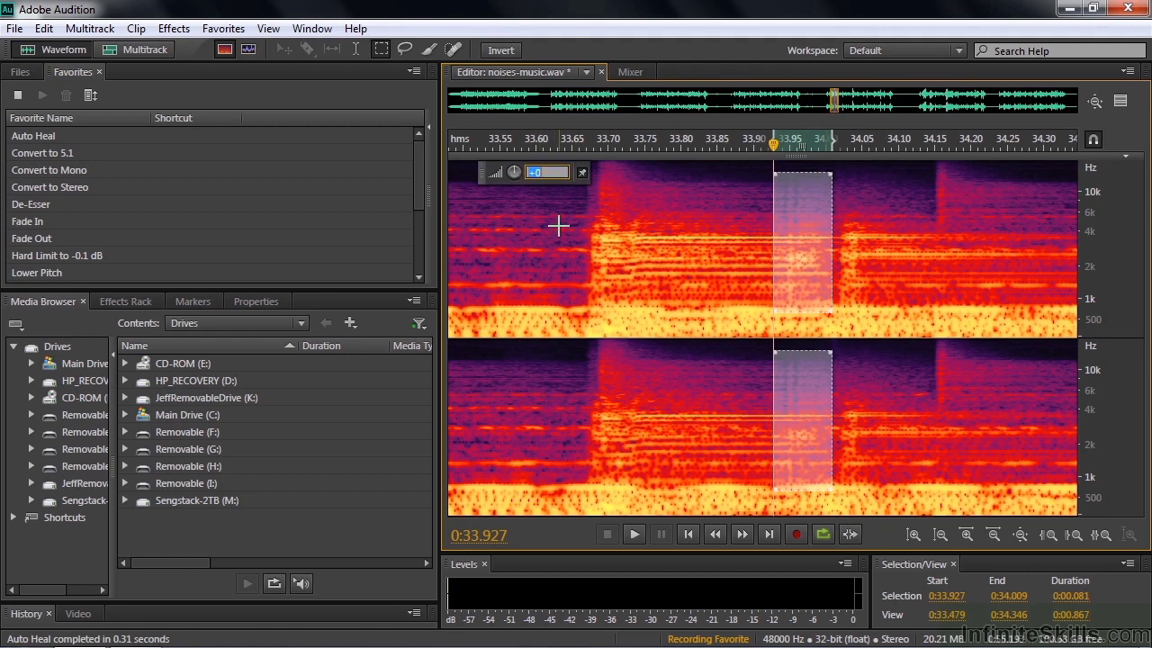
type("3.5")
key("Return")
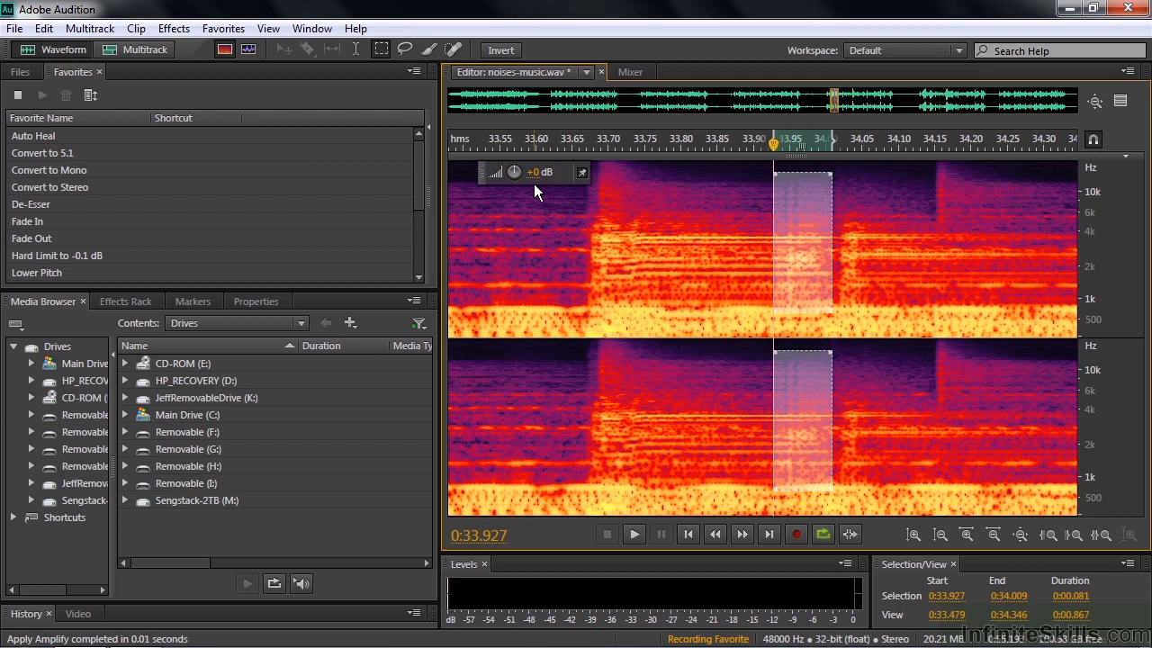
left_click(703, 220)
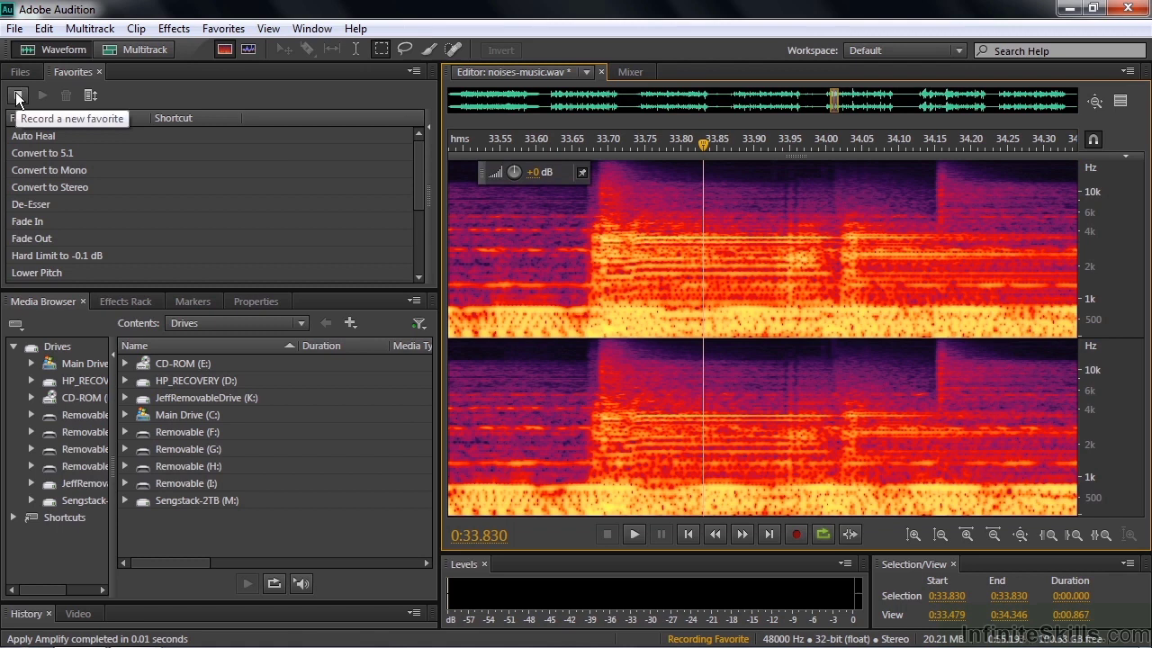
Step: Stop recording and save the favorite as 'Jeff's Auto Heal'
left_click(222, 29)
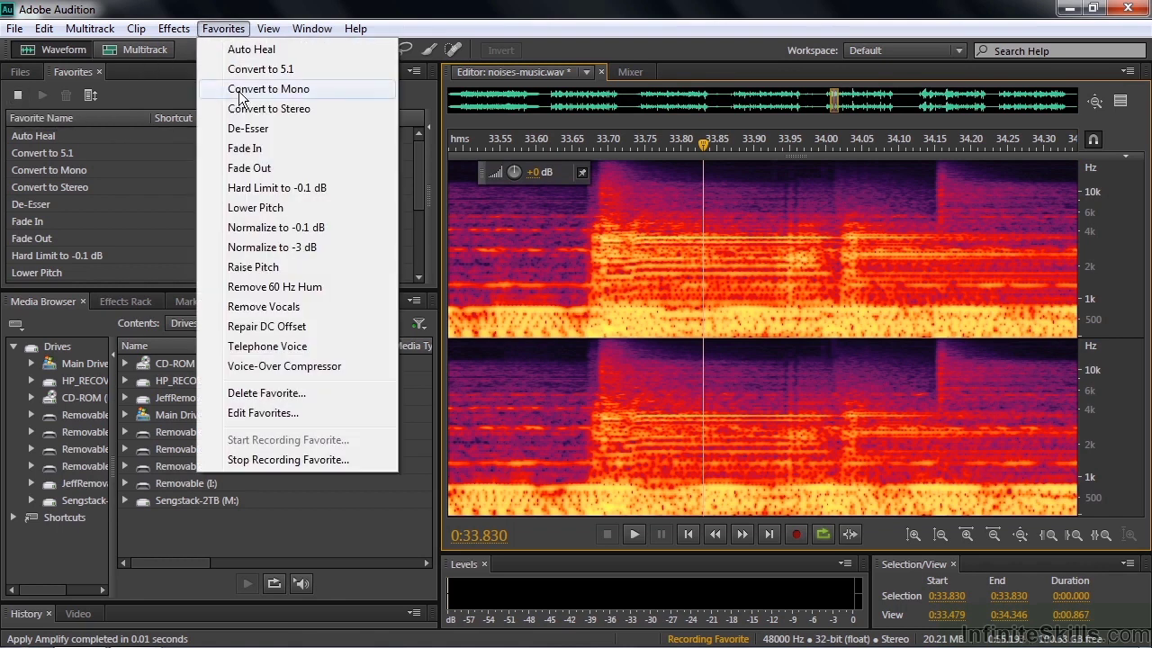
left_click(251, 458)
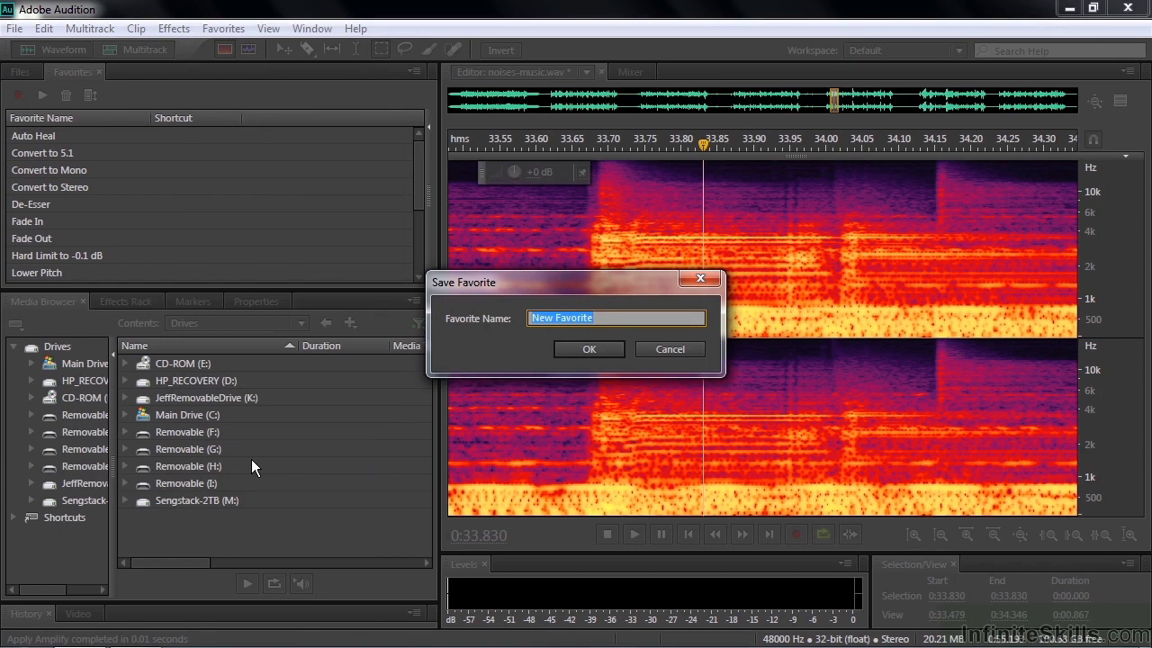
type("Jeff's Auto Heal")
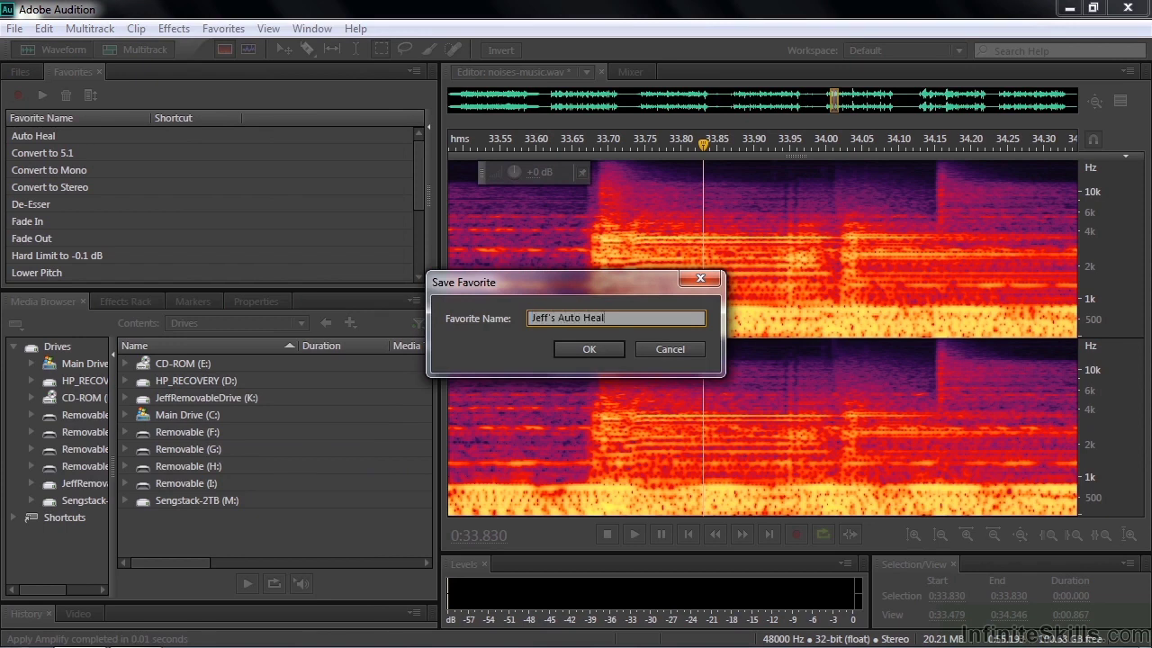
left_click(588, 344)
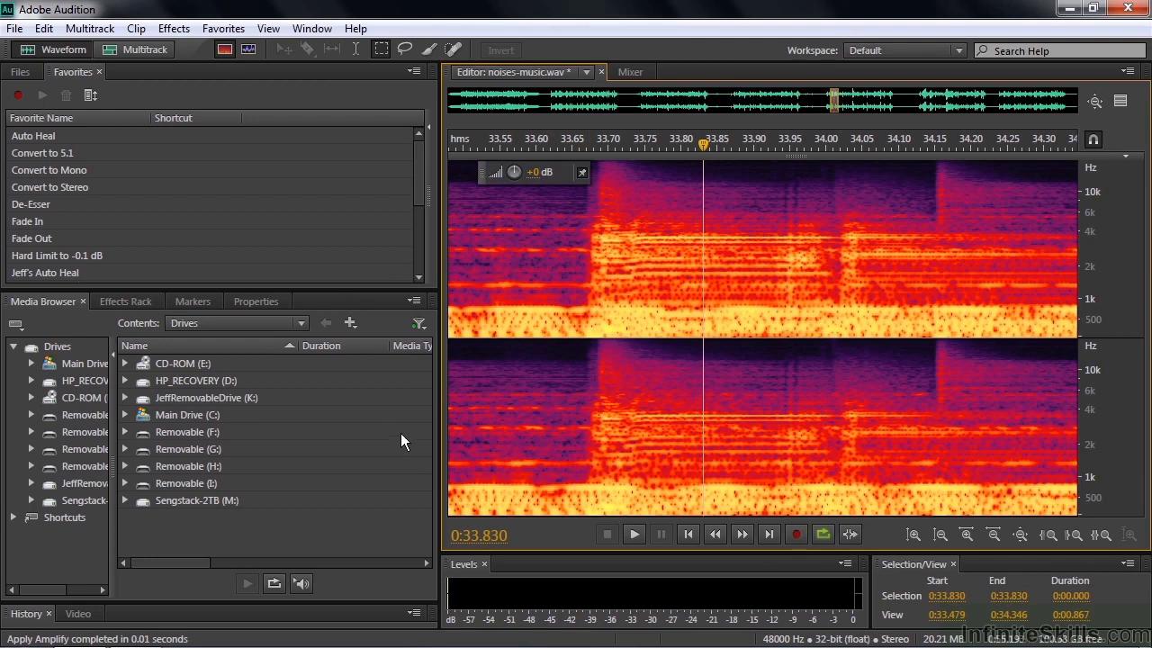
Step: Mark the click near 35.5 s up to 1 kHz and run Jeff's Auto Heal from the Favorites menu
scroll(704, 510, "down", 4)
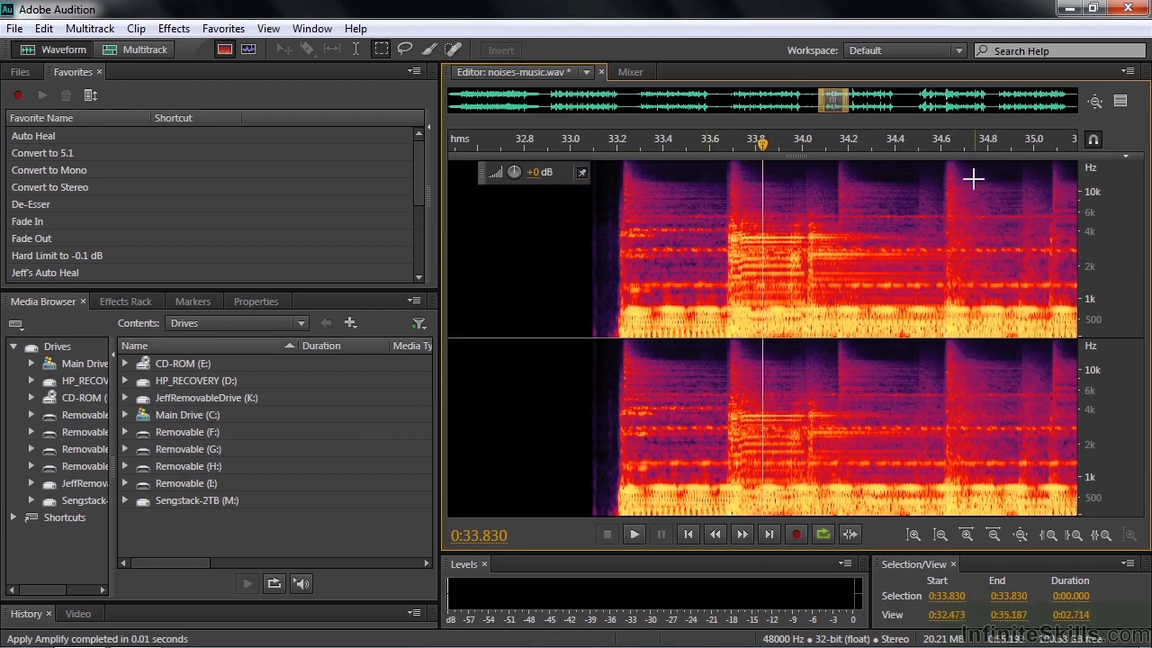
key("space")
key("space")
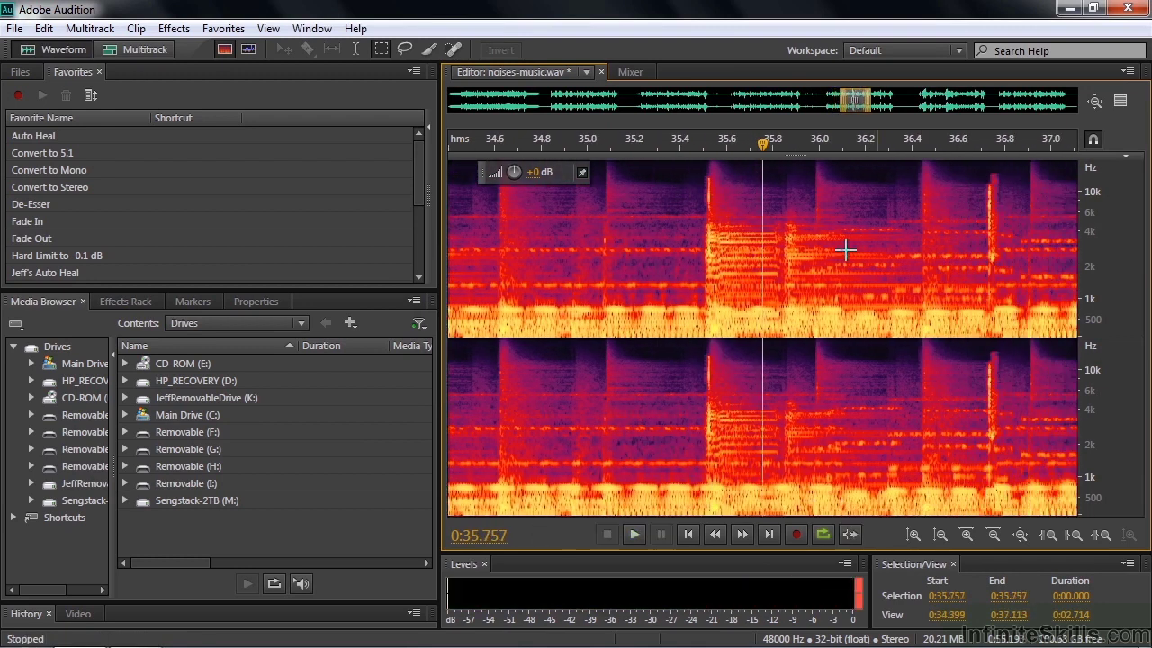
left_click_drag(698, 169, 720, 312)
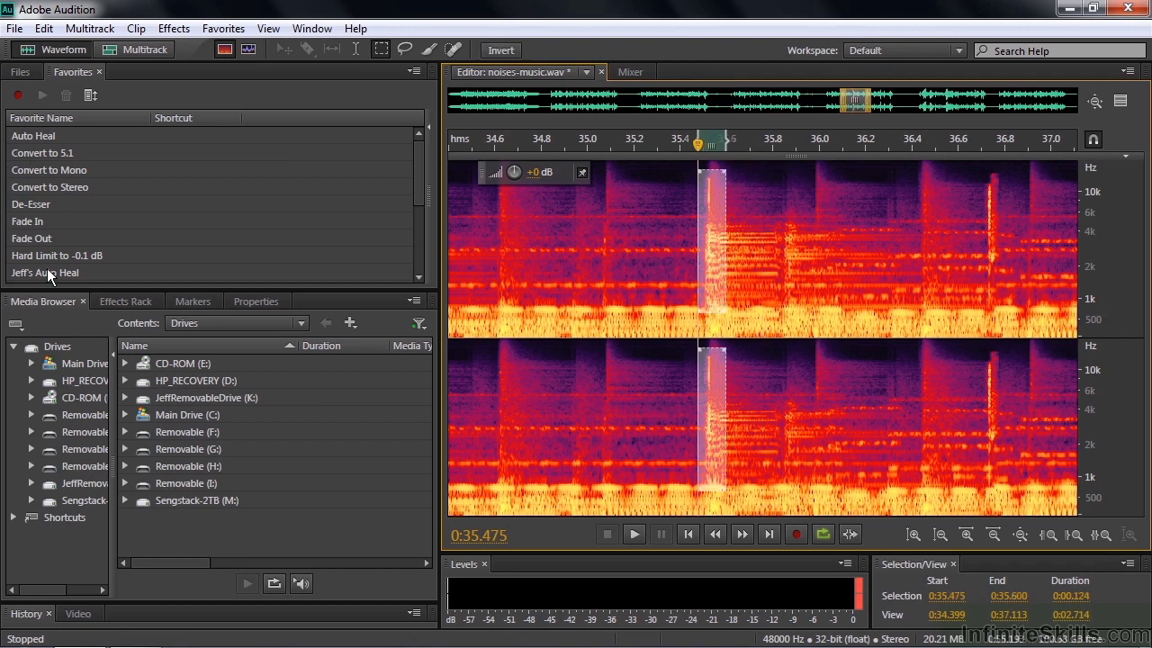
left_click(223, 28)
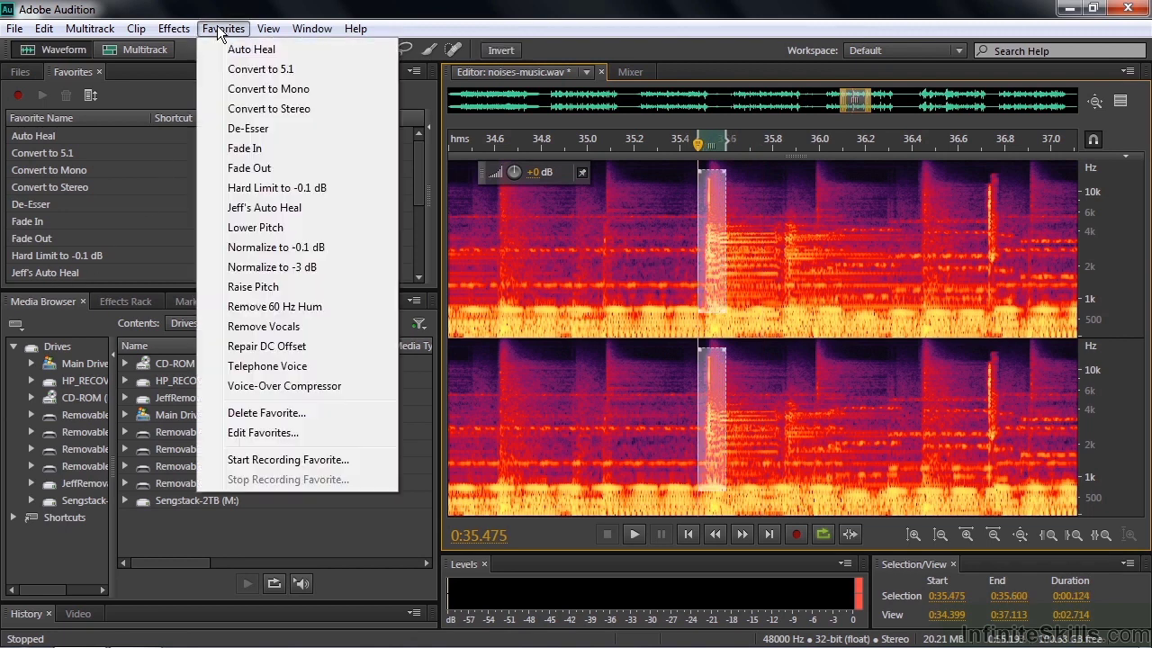
left_click(259, 208)
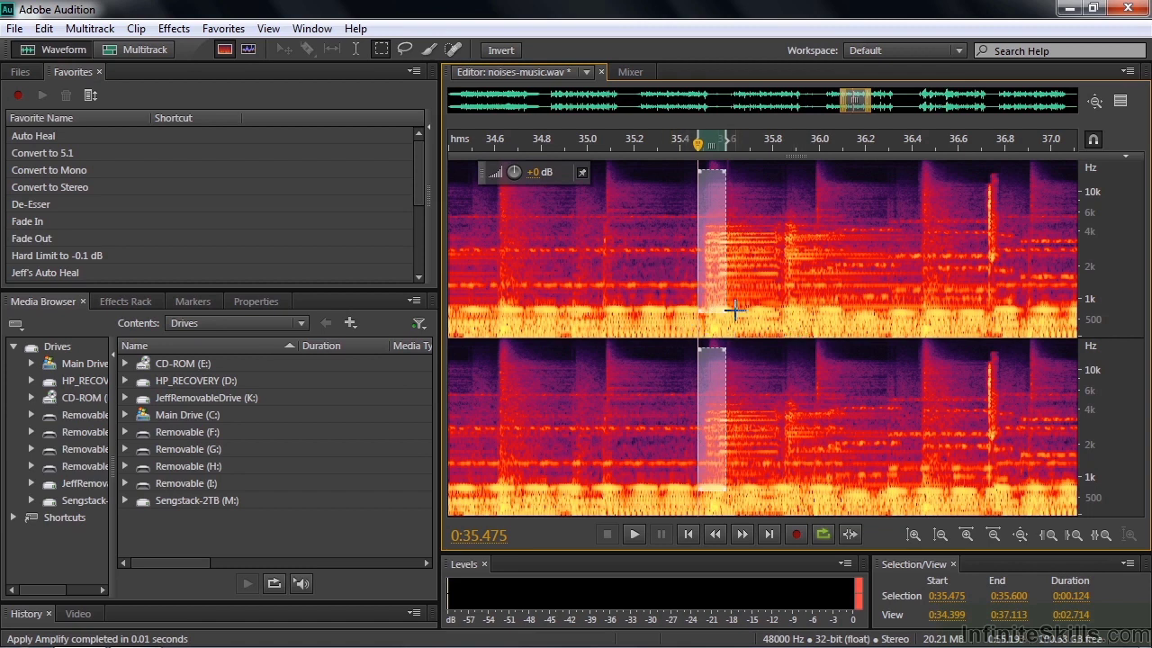
Step: Apply Jeff's Auto Heal to the brief click around 36.7 s and play back the repair
left_click(553, 228)
key("space")
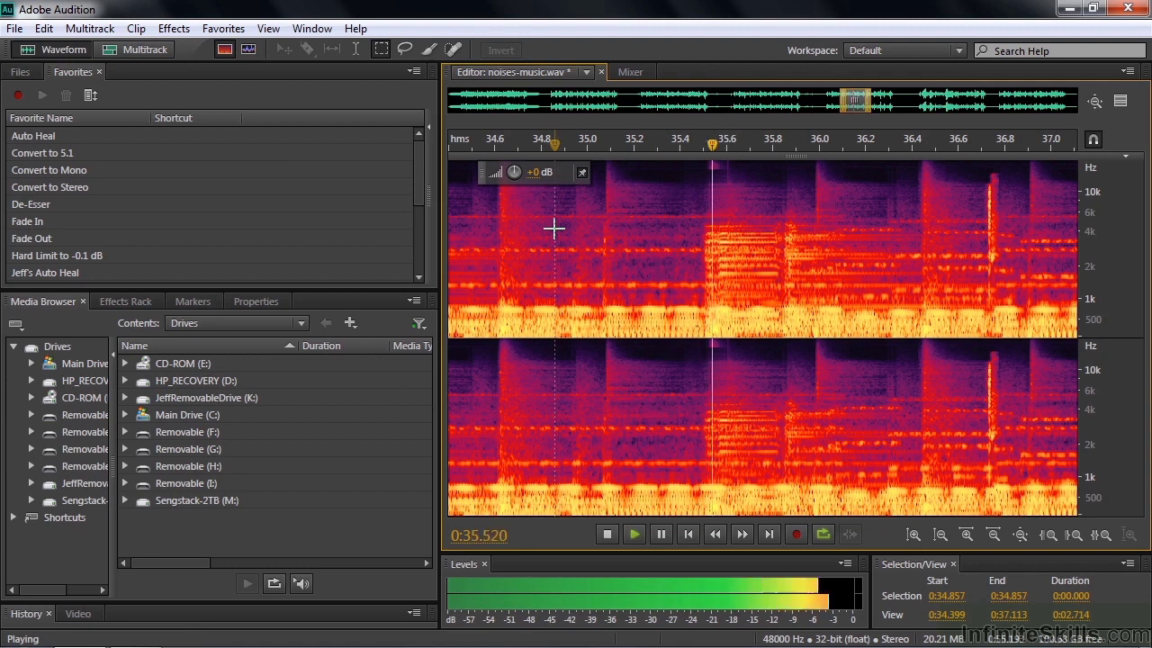
key("space")
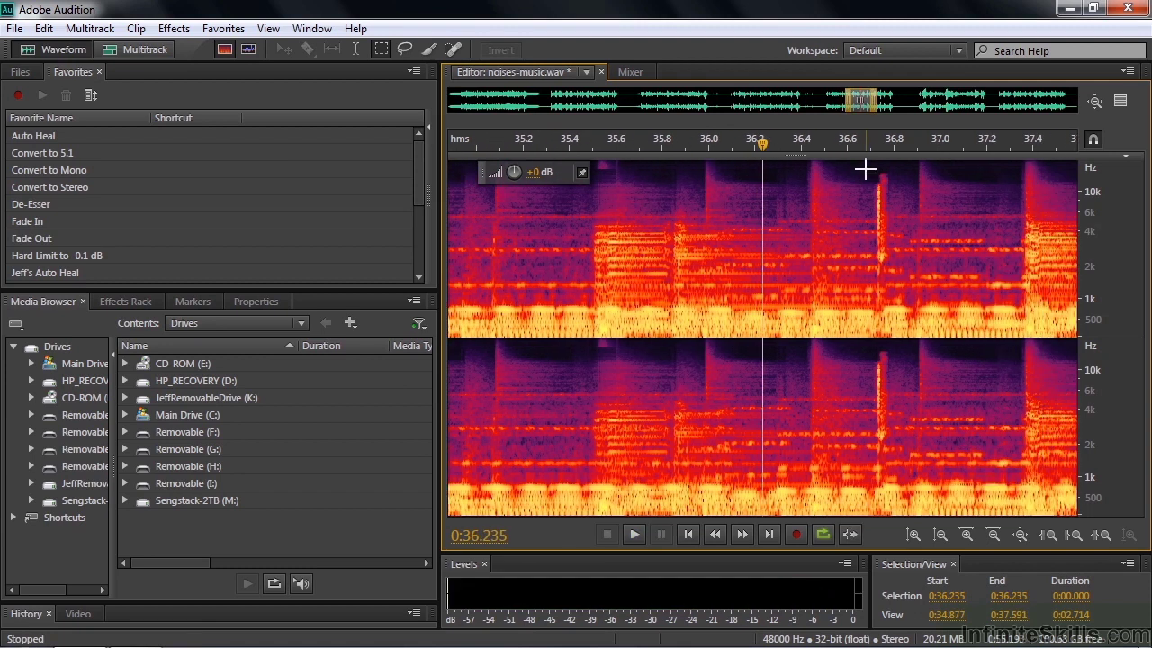
left_click_drag(865, 170, 891, 308)
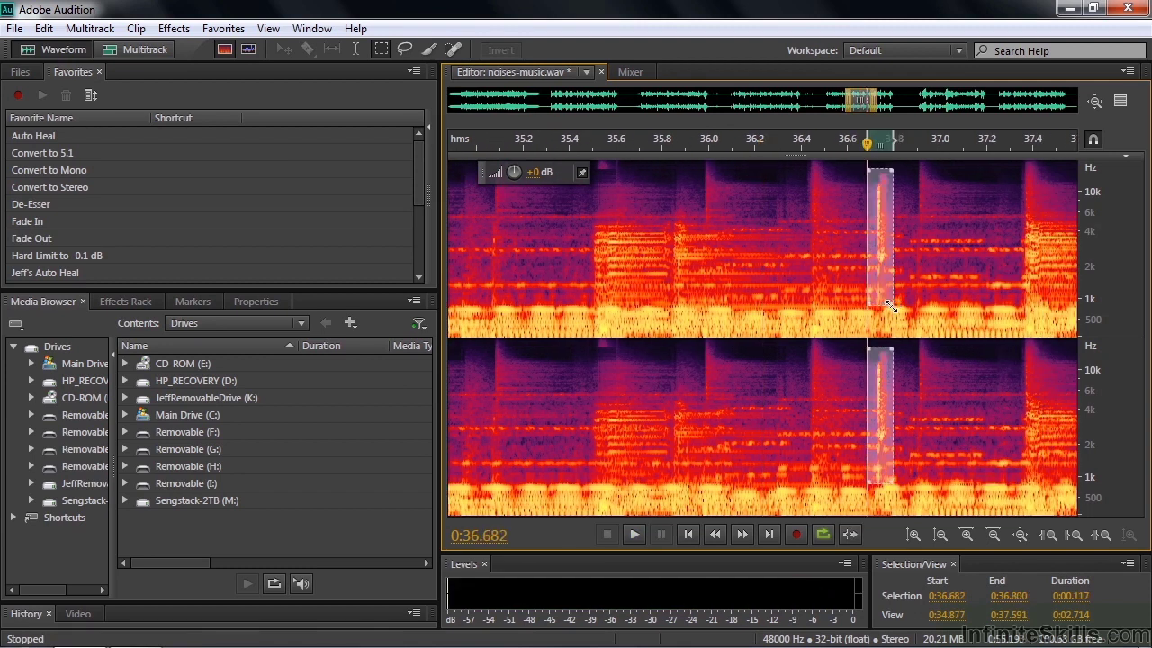
double_click(18, 274)
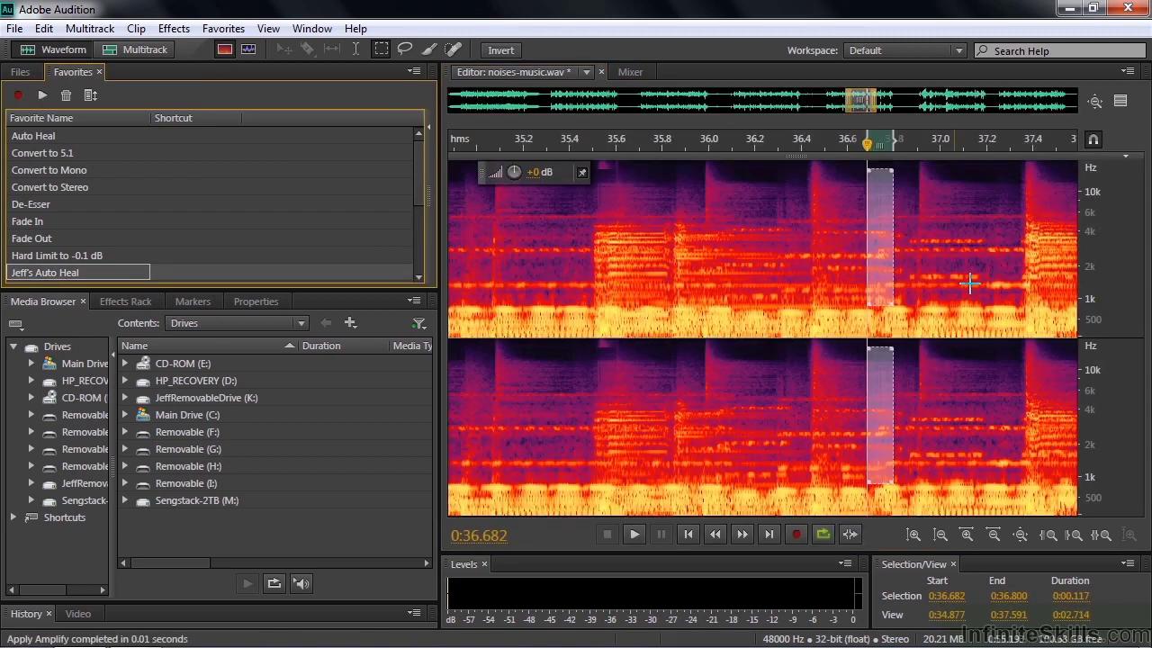
left_click(765, 232)
key("space")
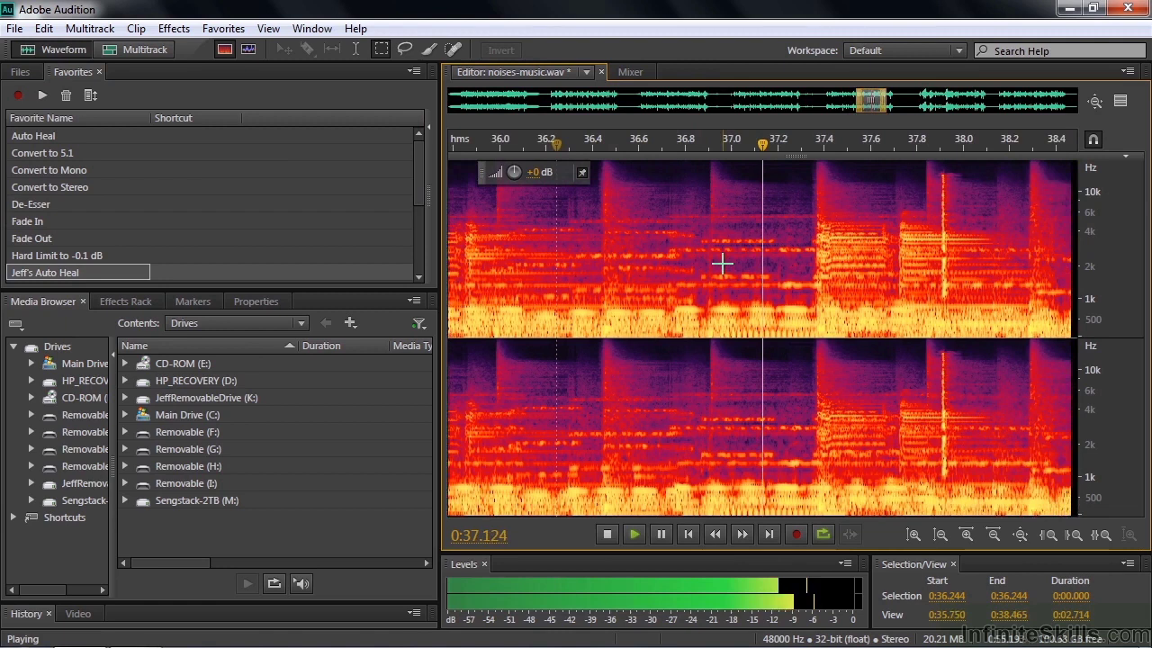
key("space")
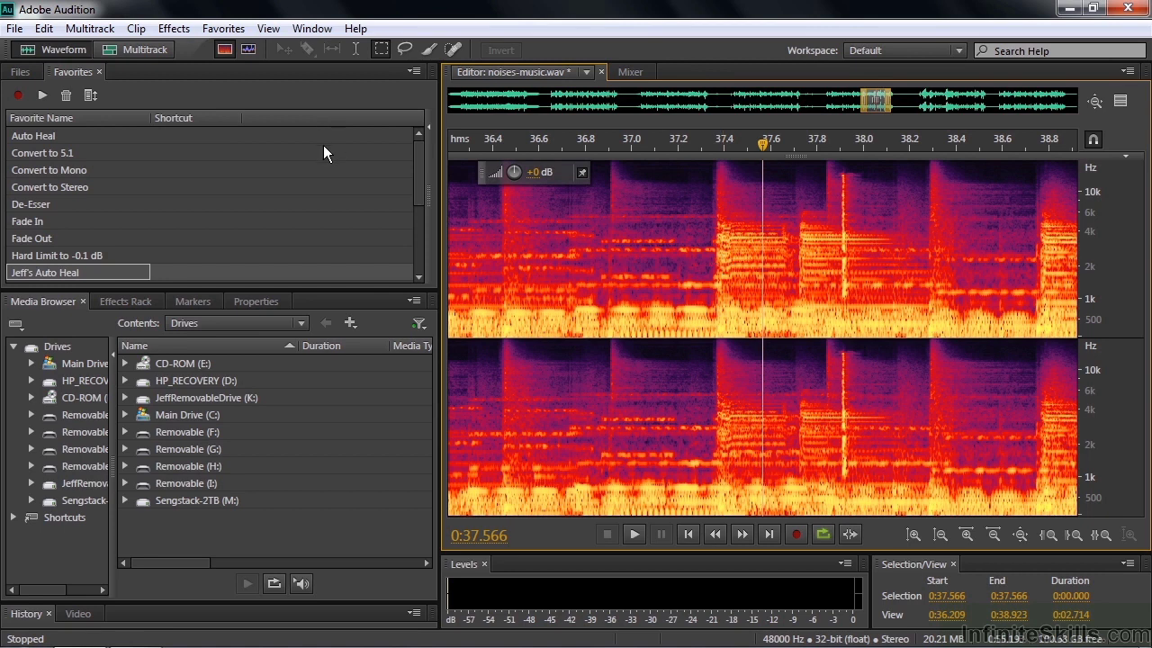
Step: In Keyboard Shortcuts, expand Favorites and select the Jeff's Auto Heal command
left_click(44, 29)
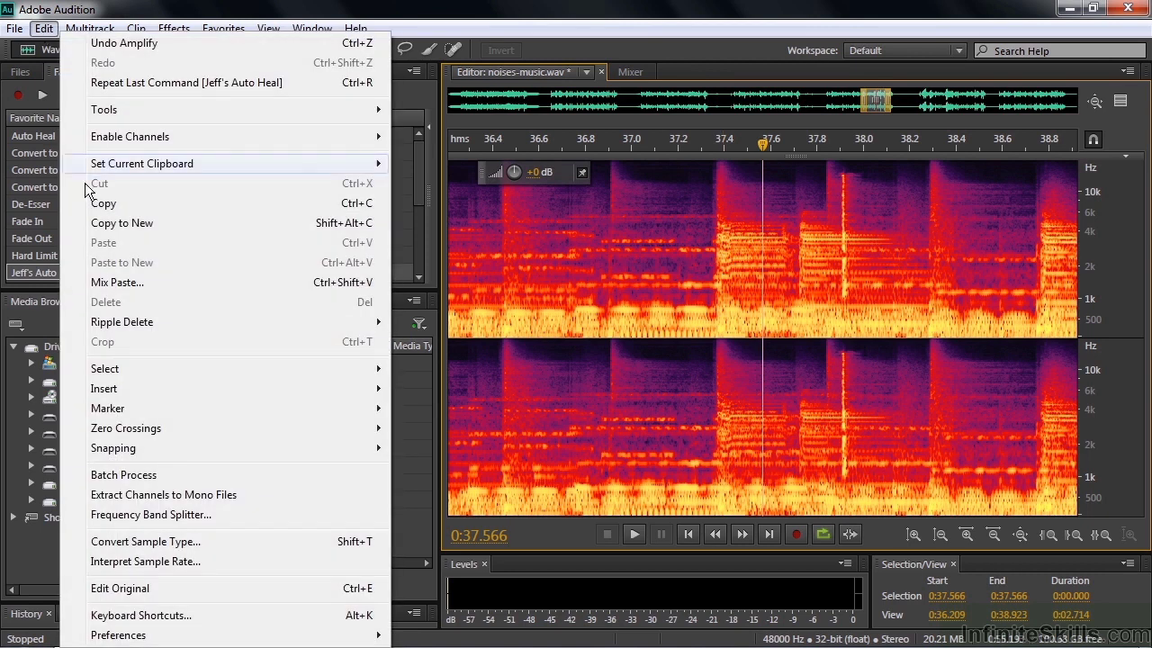
left_click(165, 619)
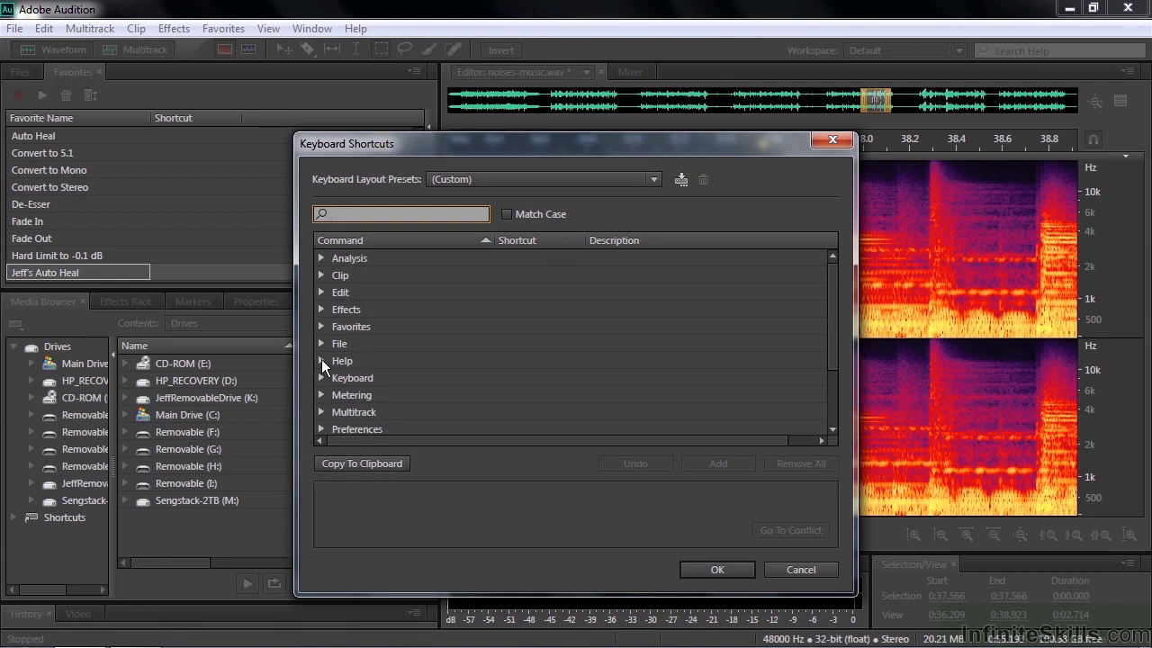
left_click(320, 327)
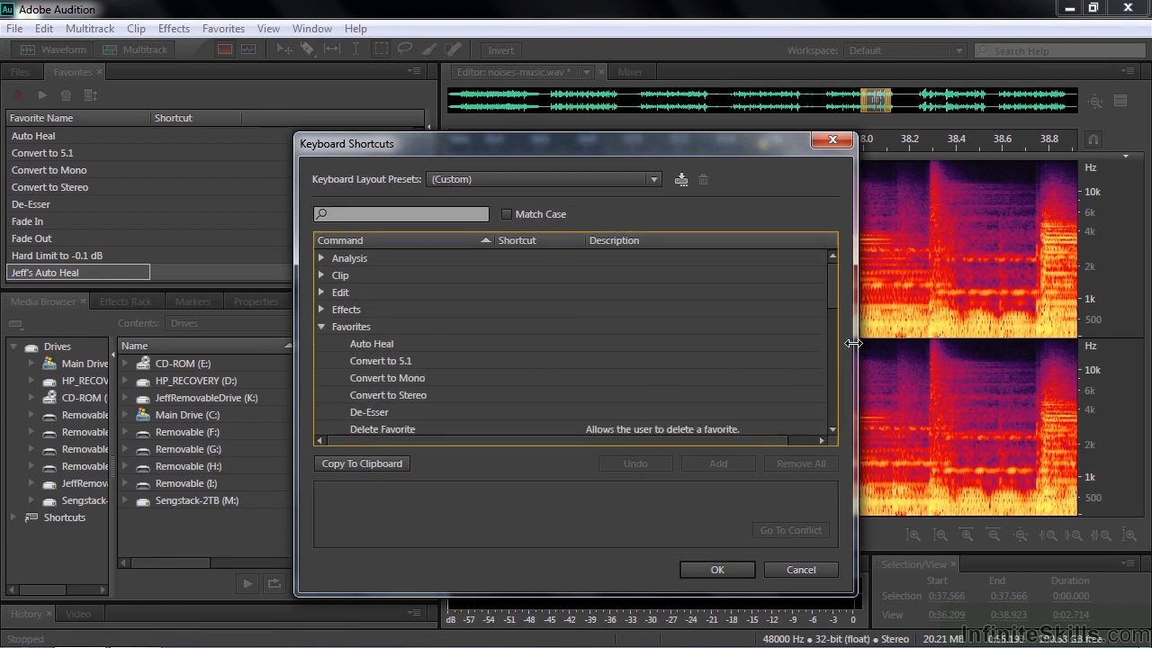
left_click_drag(833, 293, 770, 330)
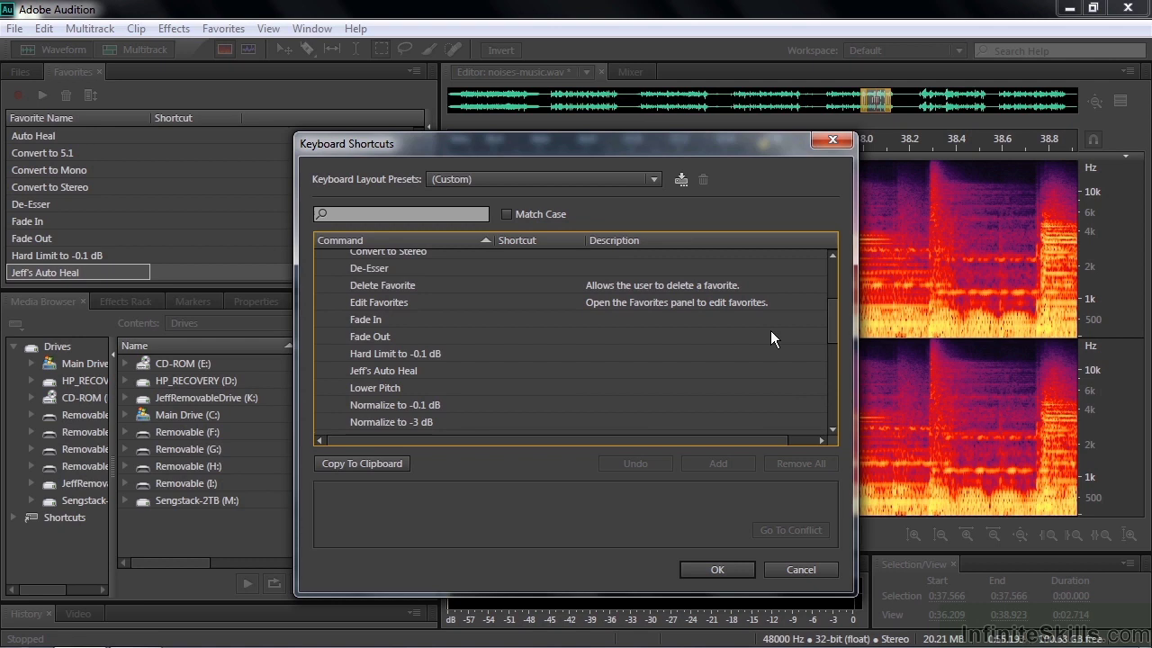
left_click(372, 370)
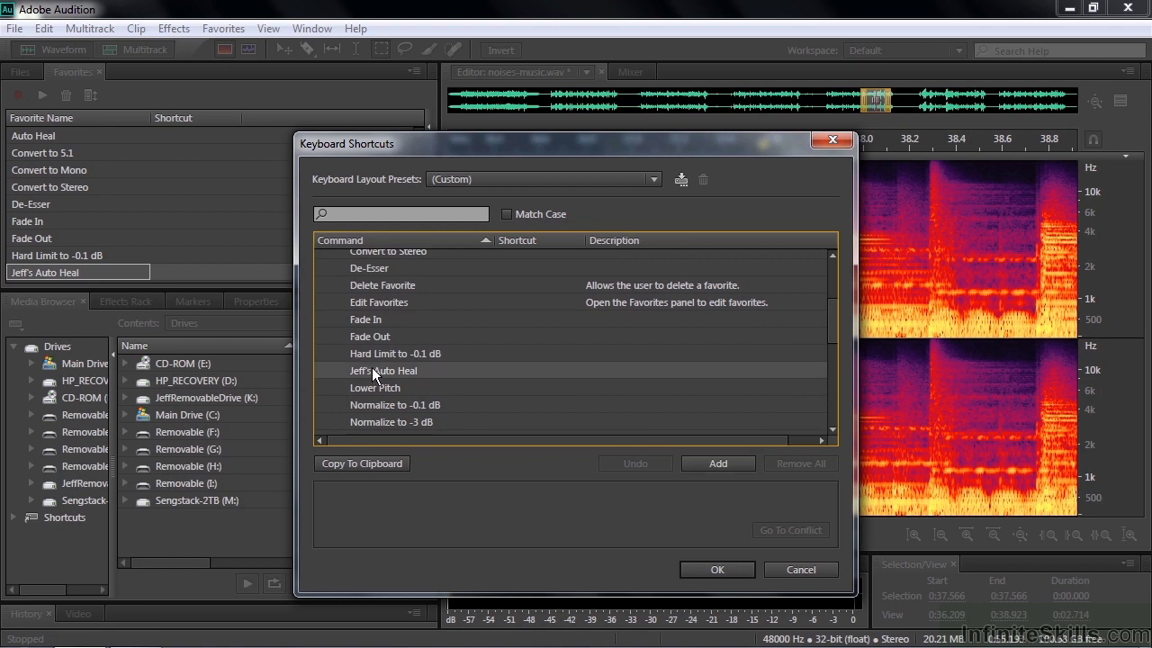
Step: Assign Ctrl+J to Jeff's Auto Heal after rejecting the conflicting Ctrl+U, and save
left_click(736, 463)
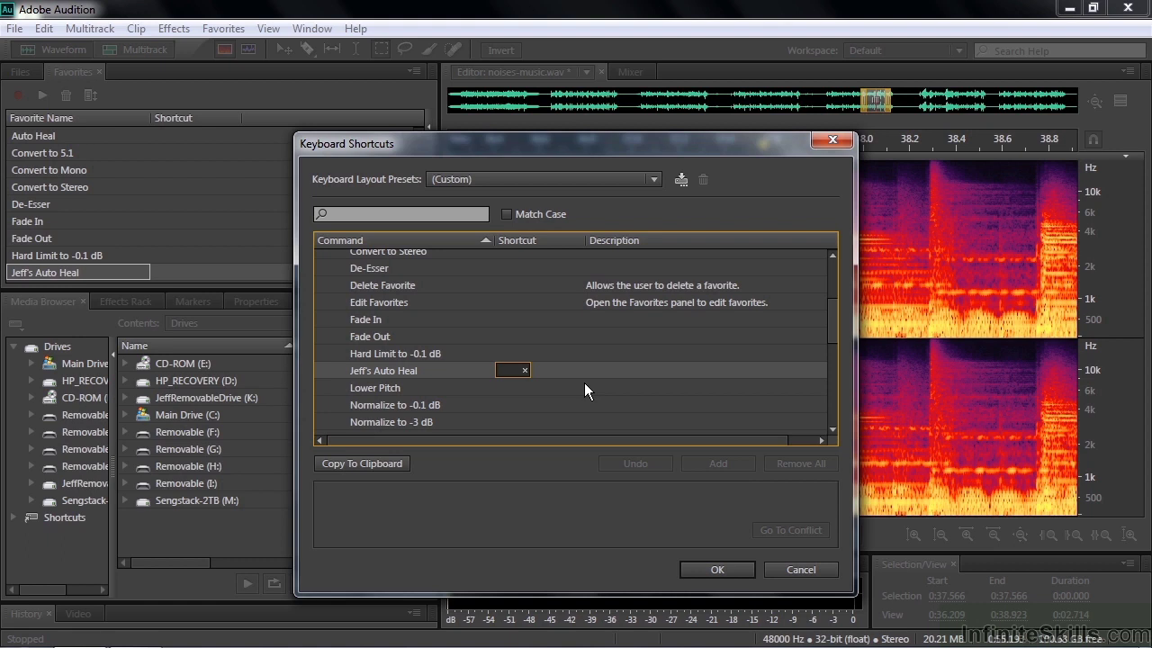
key("ctrl+u")
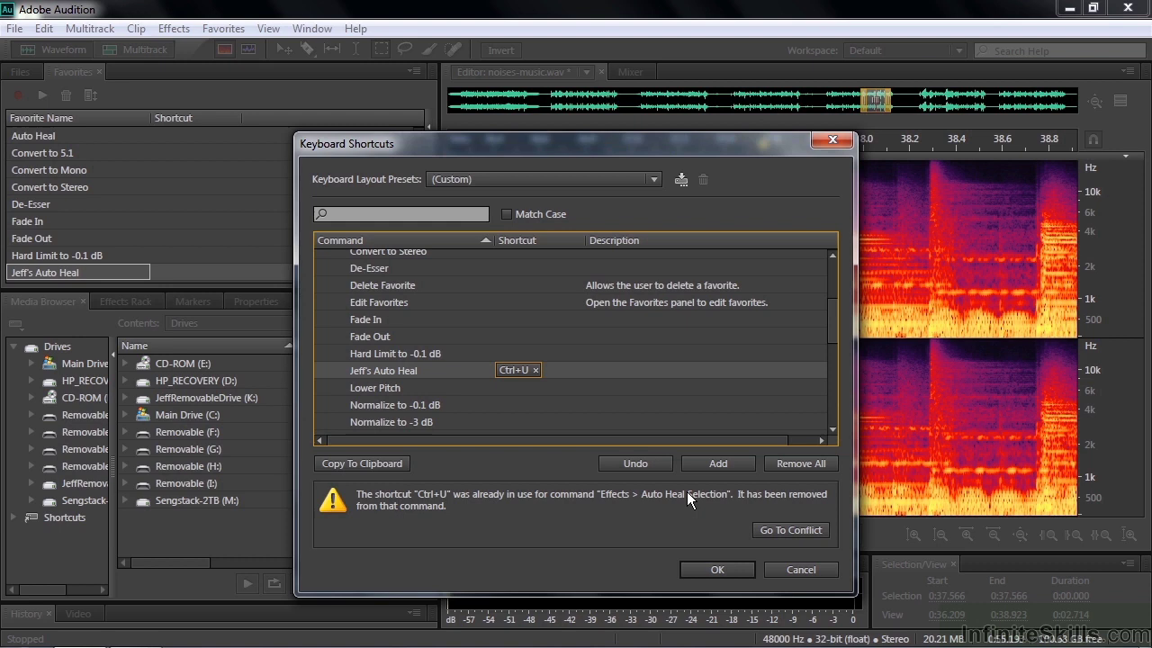
left_click(654, 460)
left_click(737, 468)
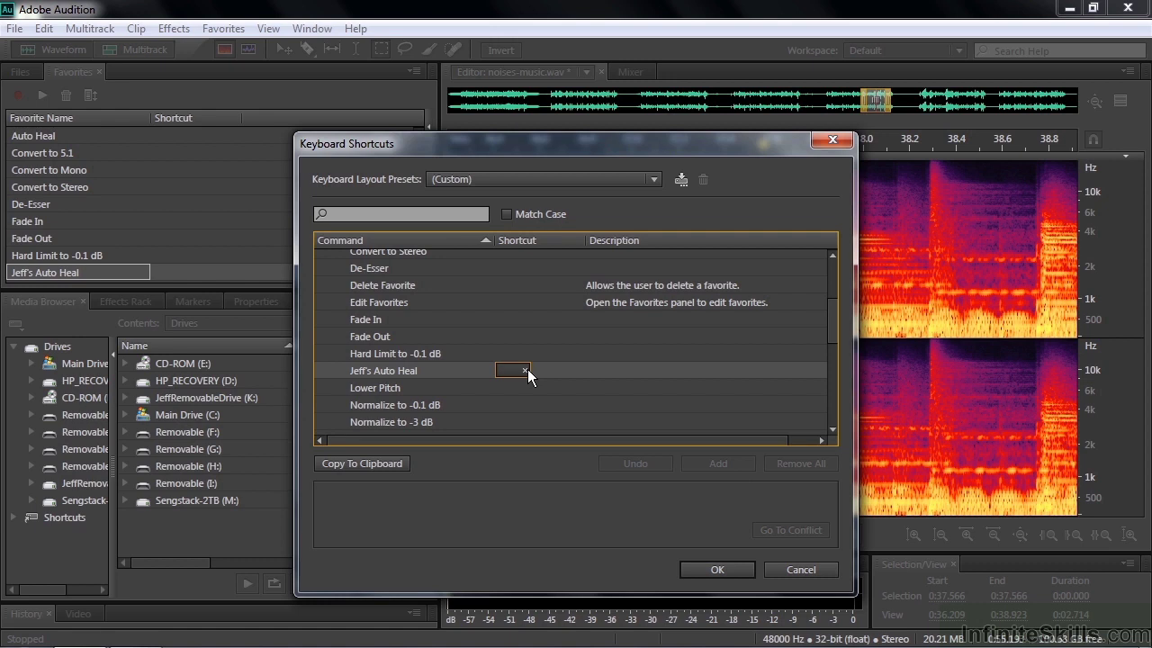
key("ctrl+j")
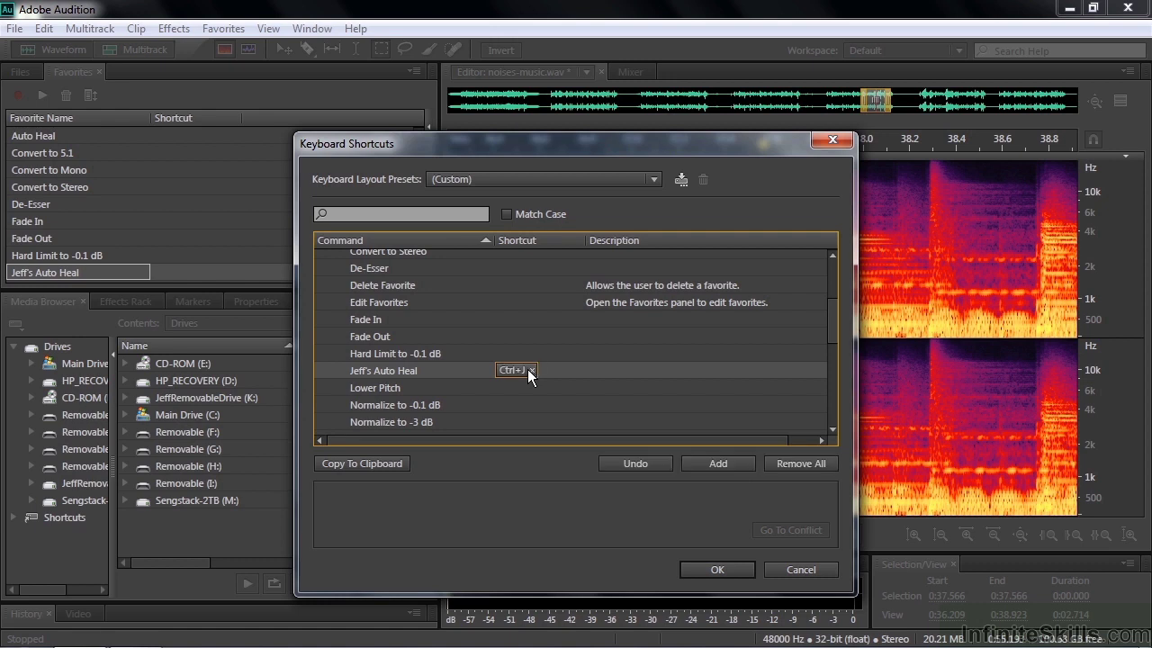
left_click(713, 569)
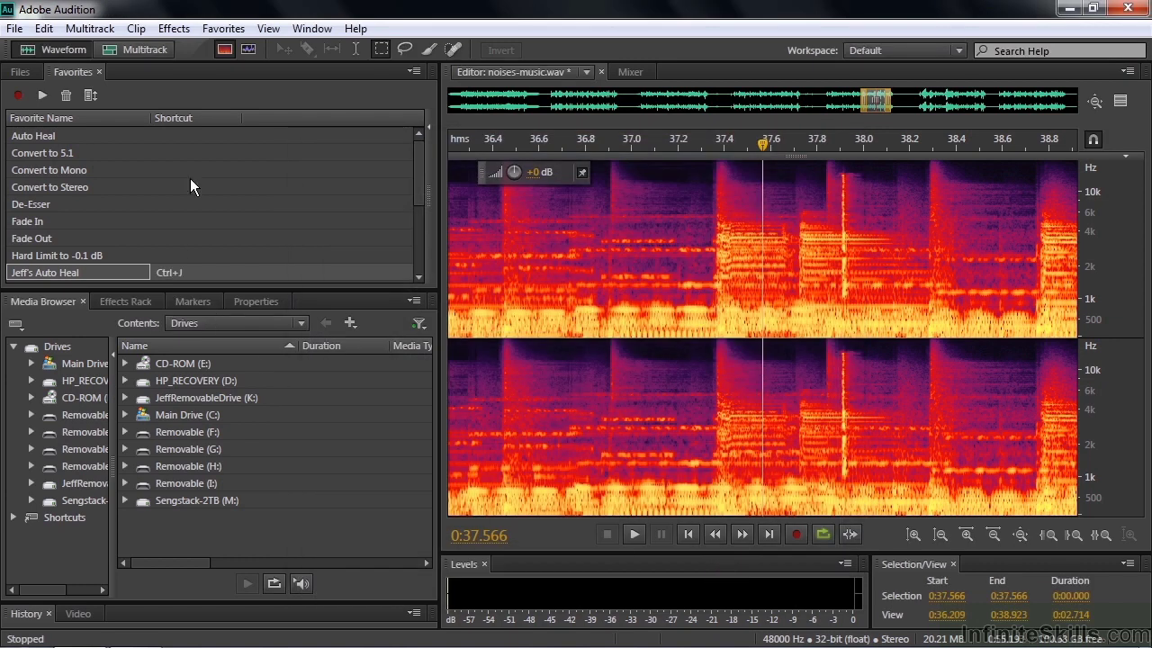
Step: Run Jeff's Auto Heal again and set a custom Favorites order with Jeff's Auto Heal first
left_click(223, 28)
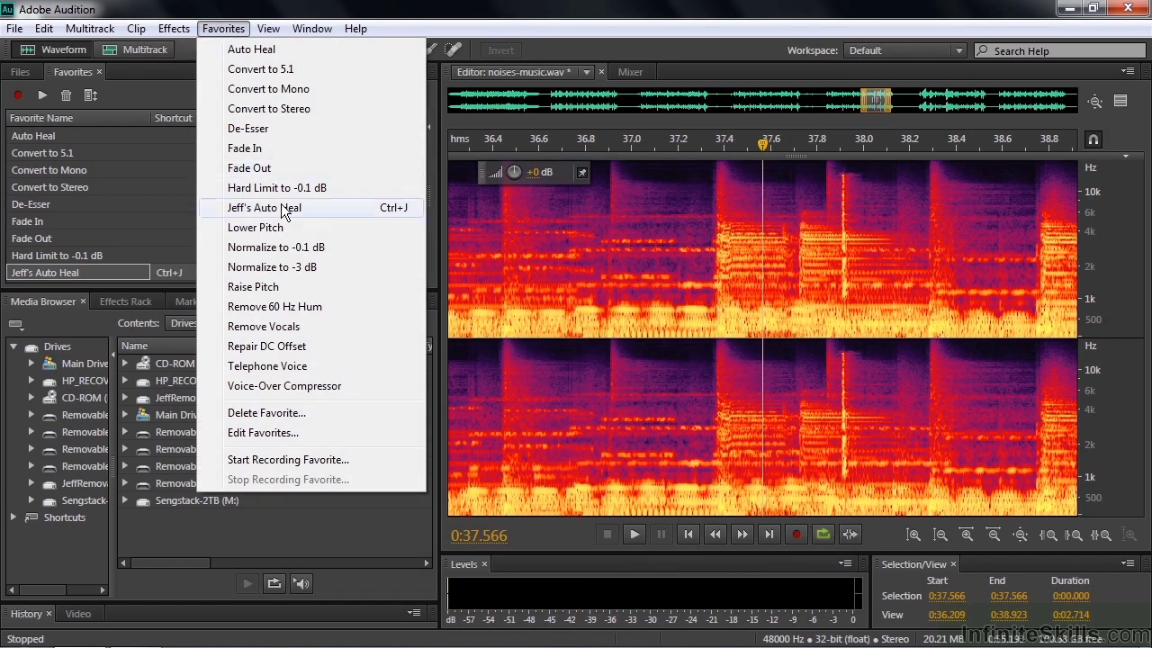
left_click(295, 208)
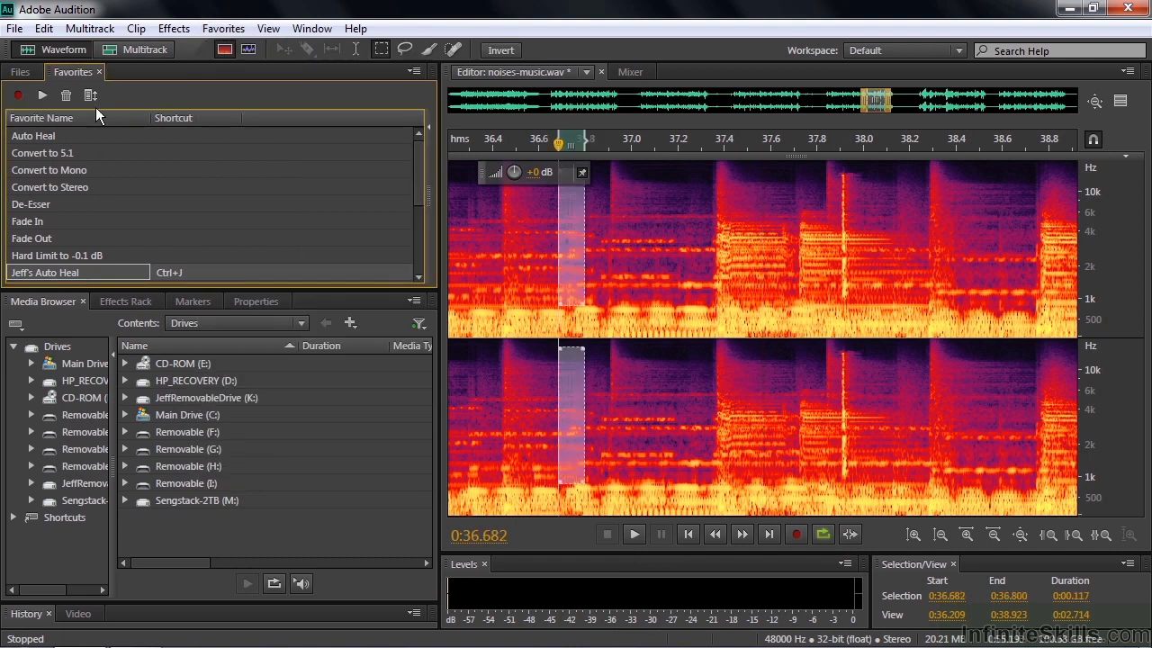
left_click(94, 97)
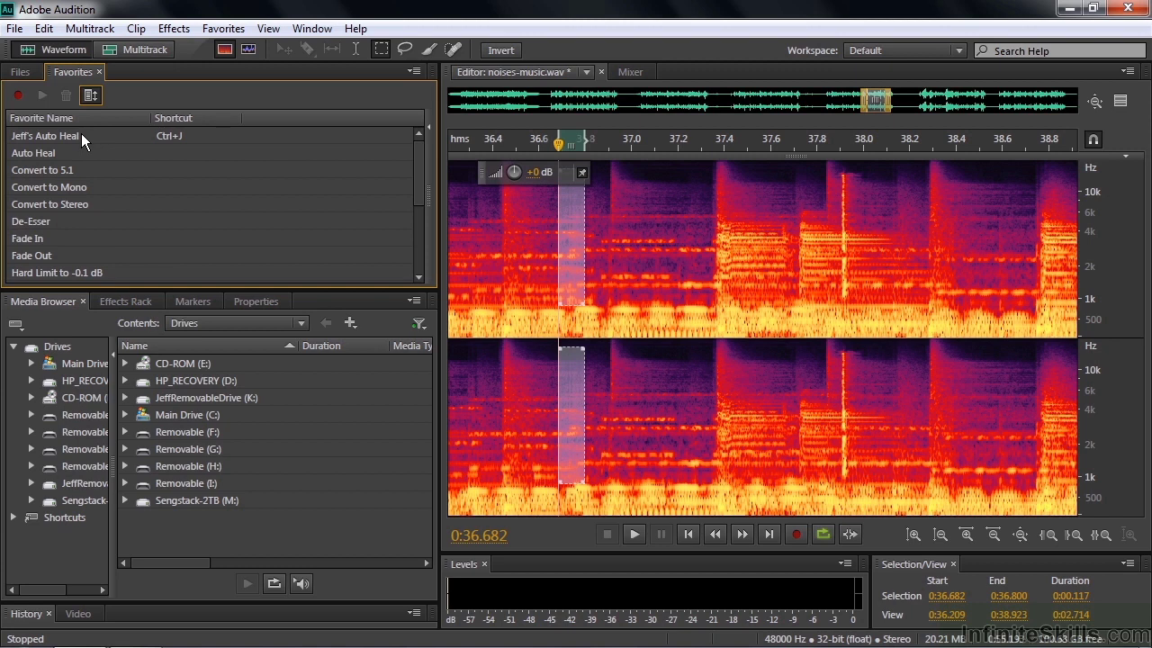
left_click(40, 152)
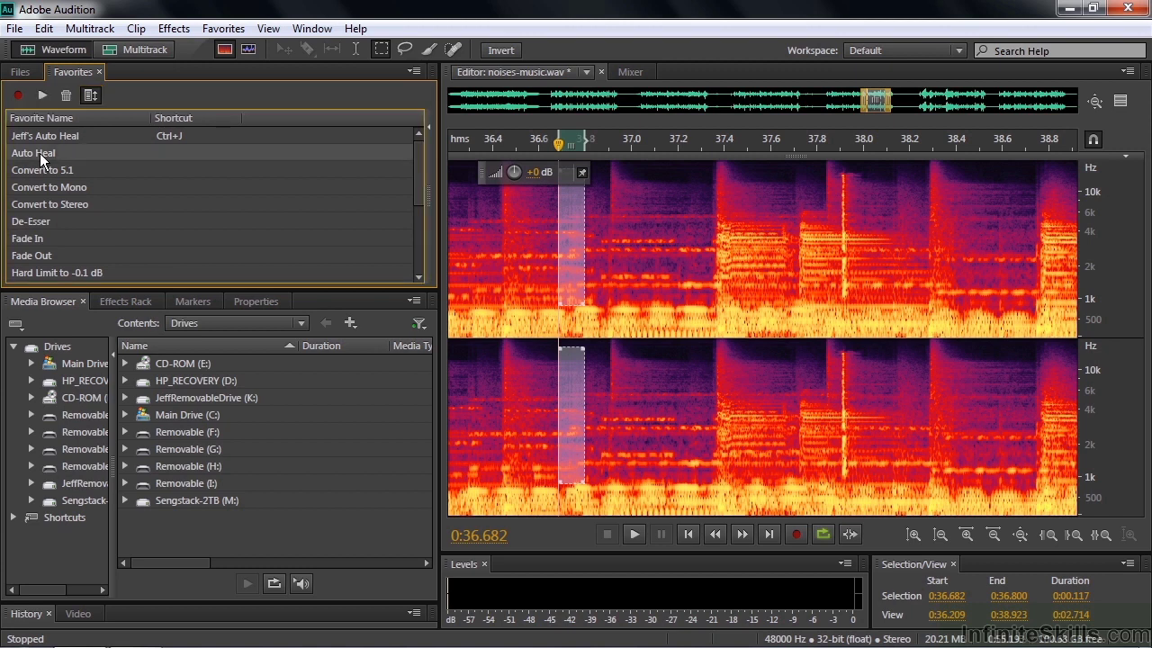
mouse_move(42, 176)
left_mouse_down()
mouse_move(57, 136)
mouse_move(50, 174)
left_mouse_up()
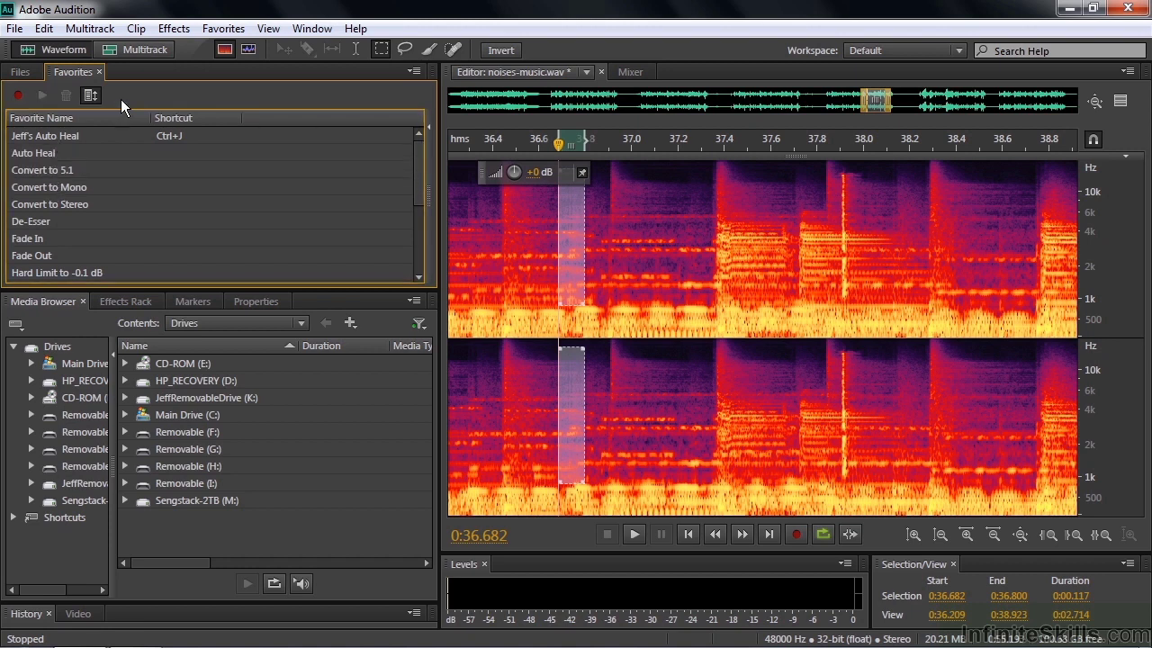
left_click(223, 27)
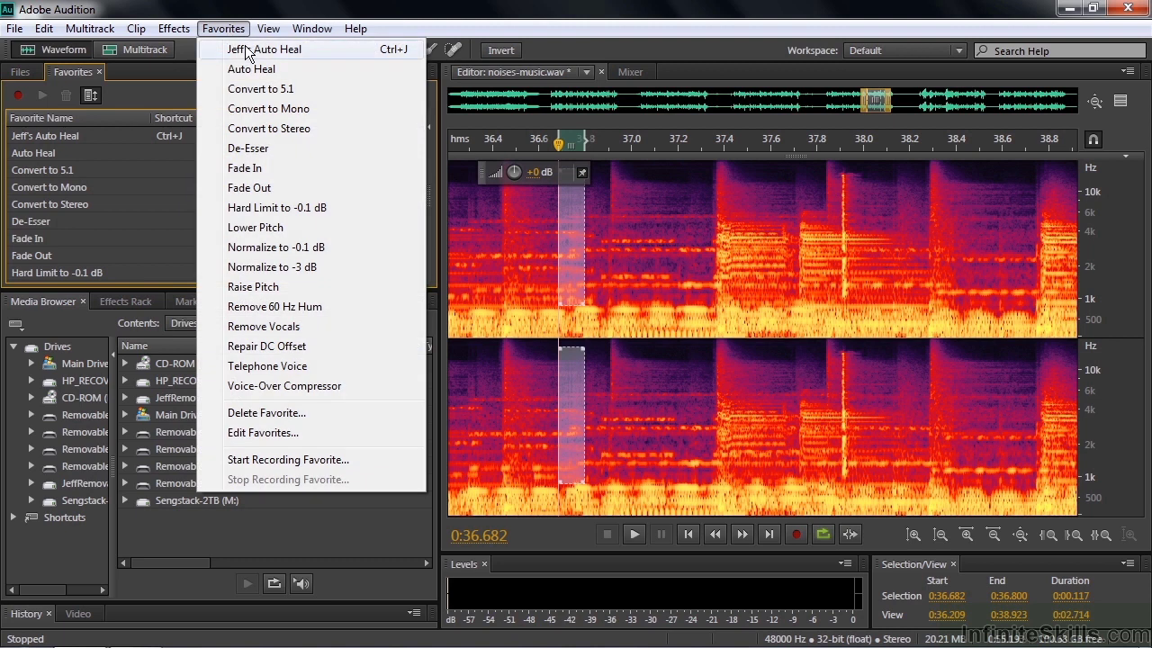
left_click(89, 95)
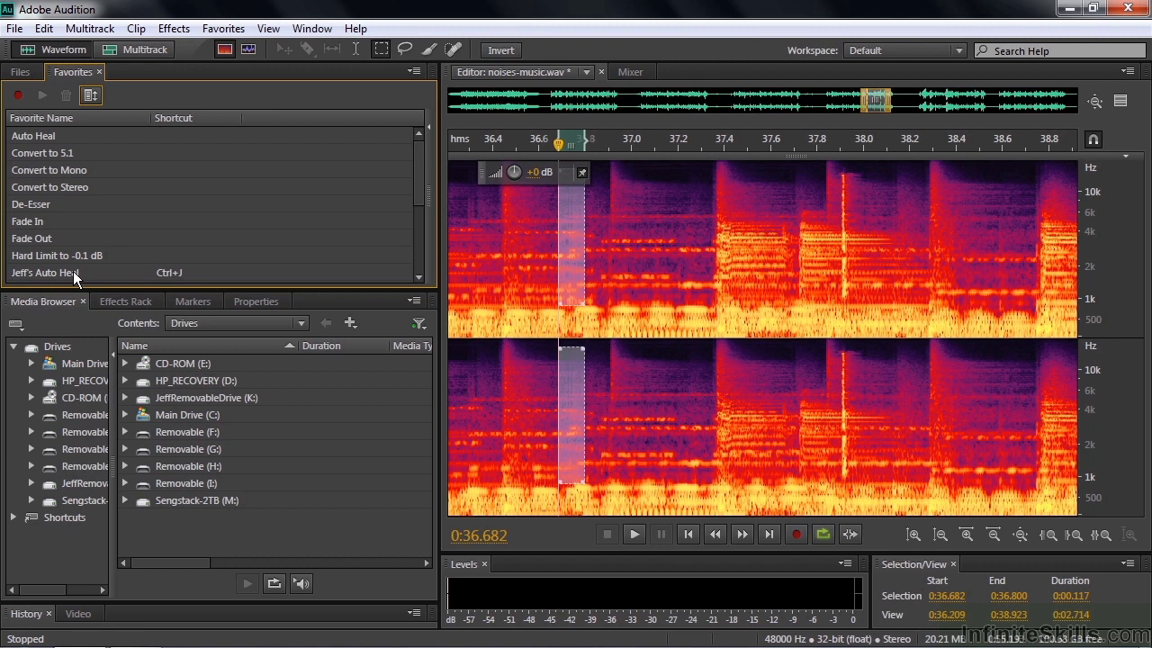
left_click(97, 97)
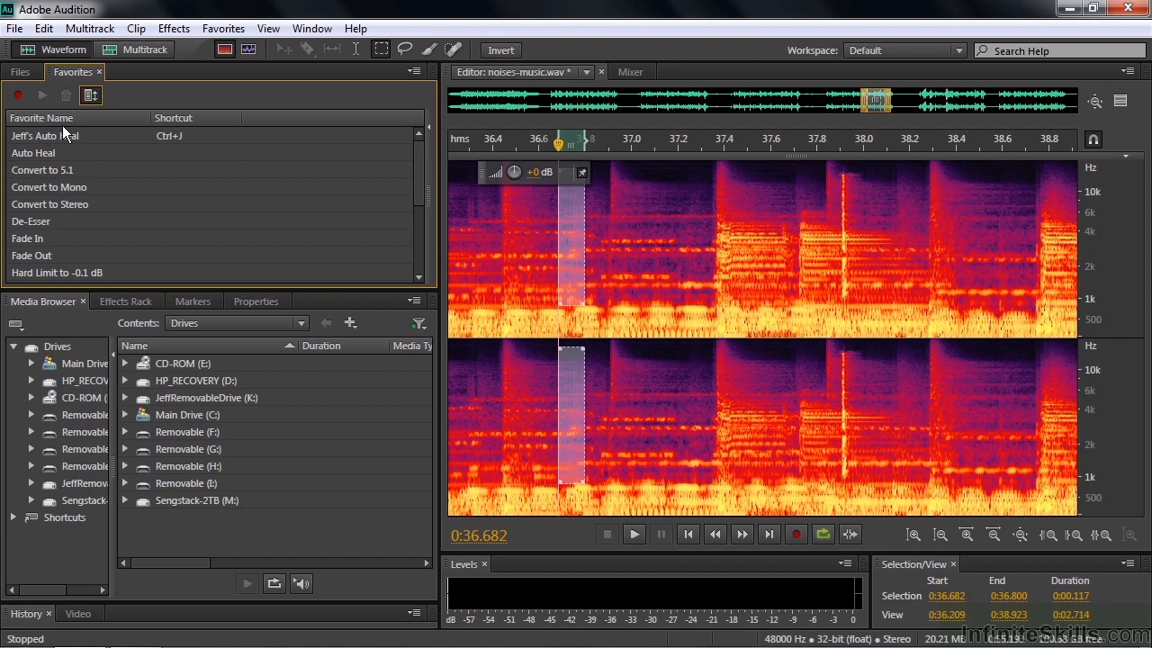
Step: Open singer.wav from the Files list in waveform view and briefly play its start
left_click(19, 72)
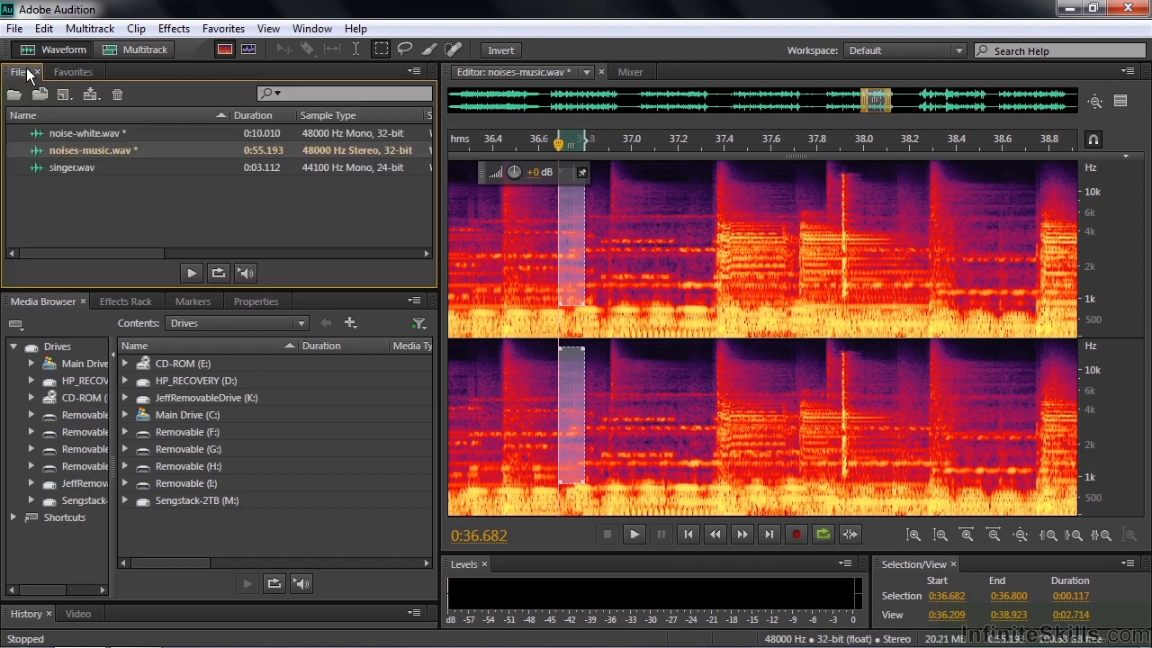
double_click(61, 168)
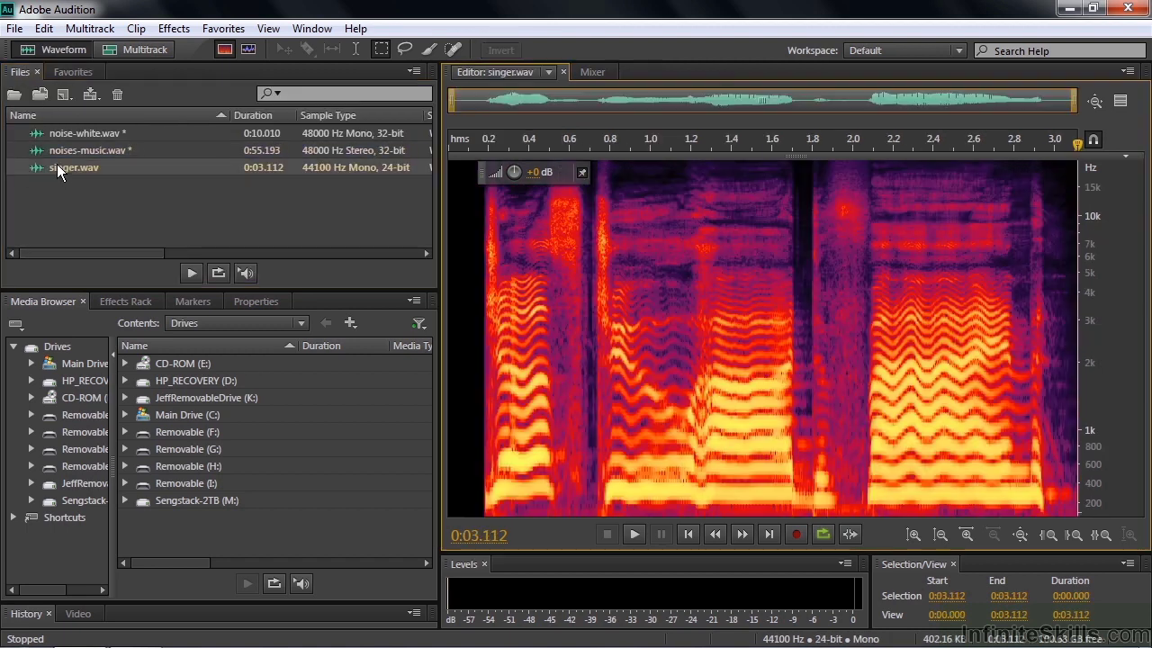
left_click(225, 51)
left_click(469, 337)
key("space")
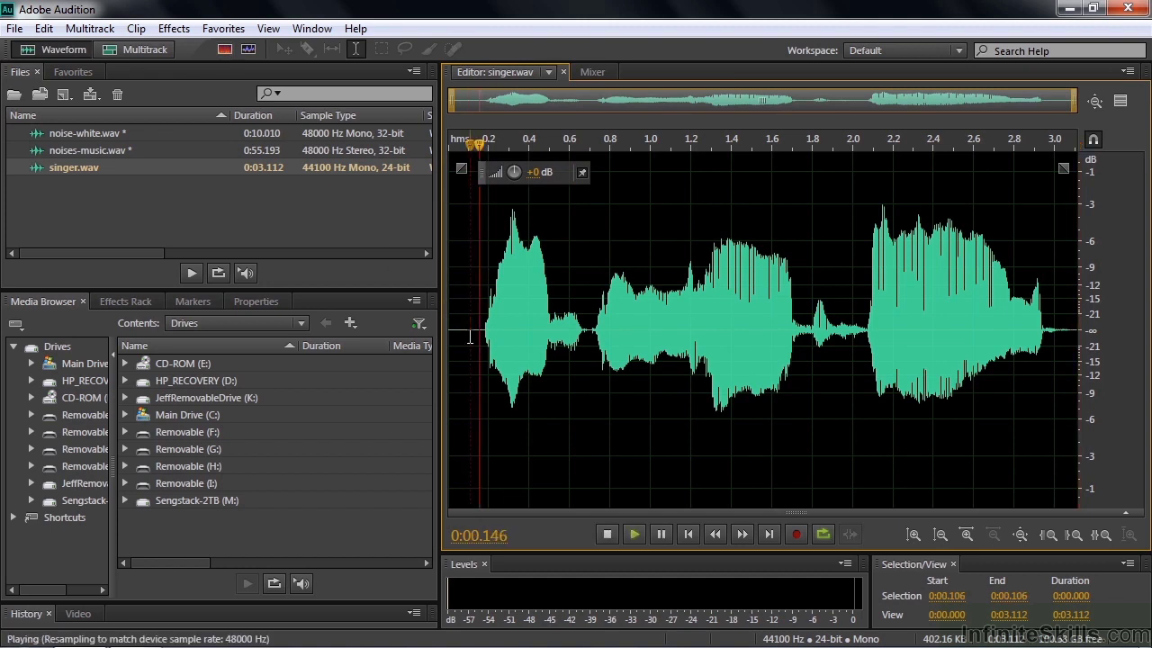
key("space")
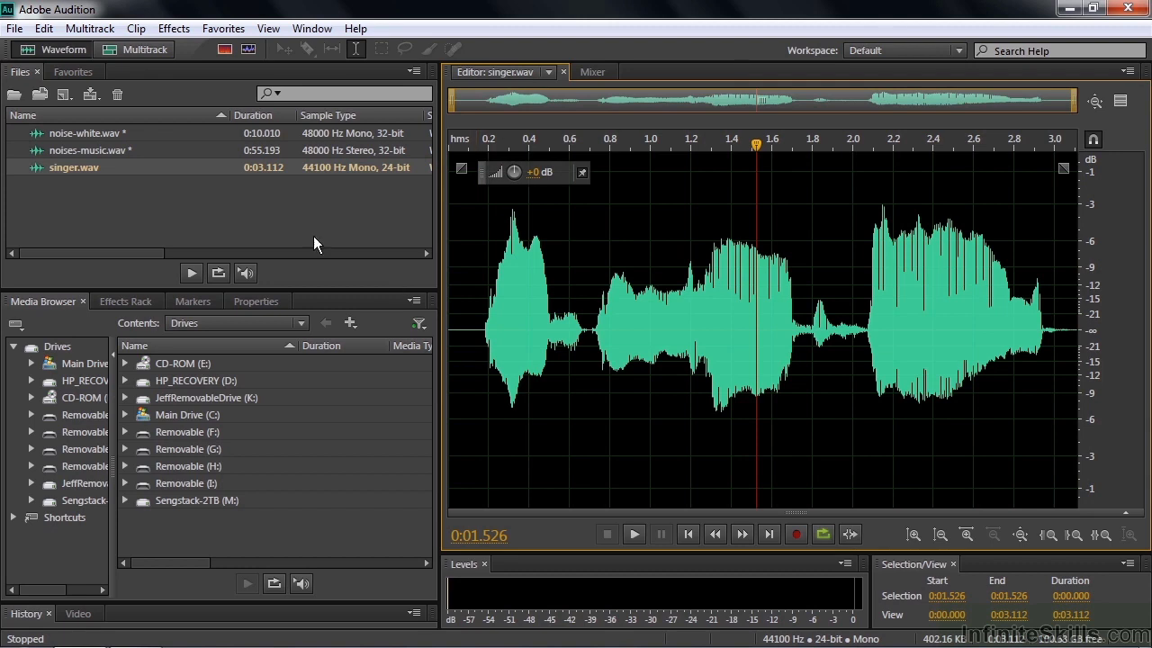
Step: Start recording a new favorite from the Favorites panel, dismissing the recording notice
left_click(72, 72)
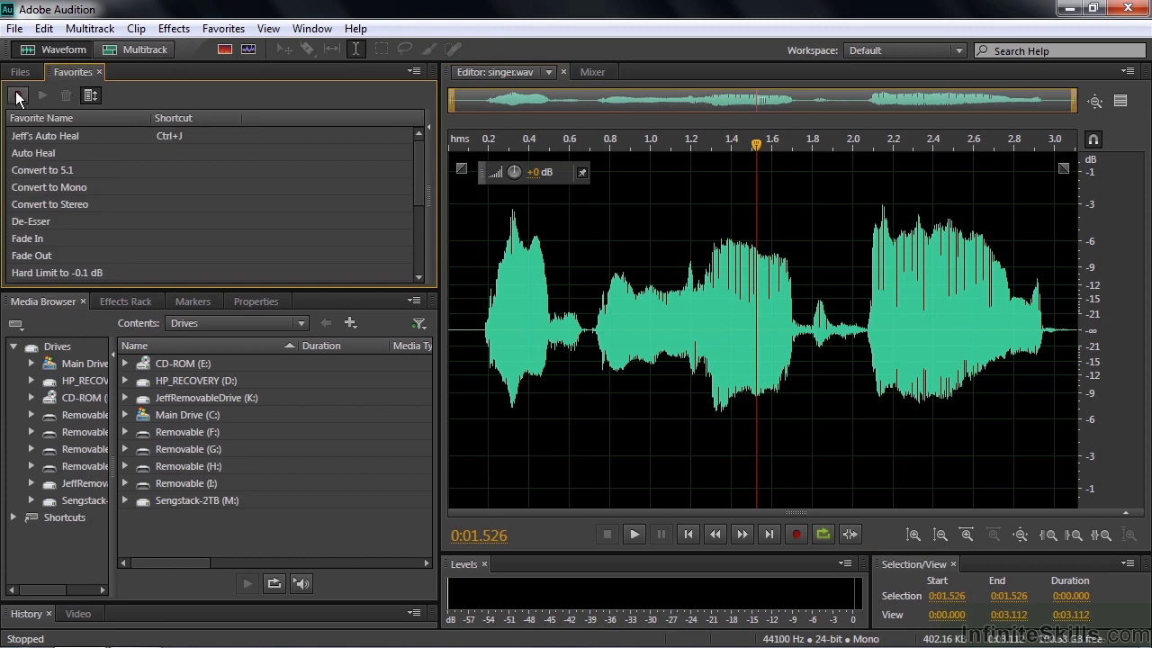
left_click(18, 96)
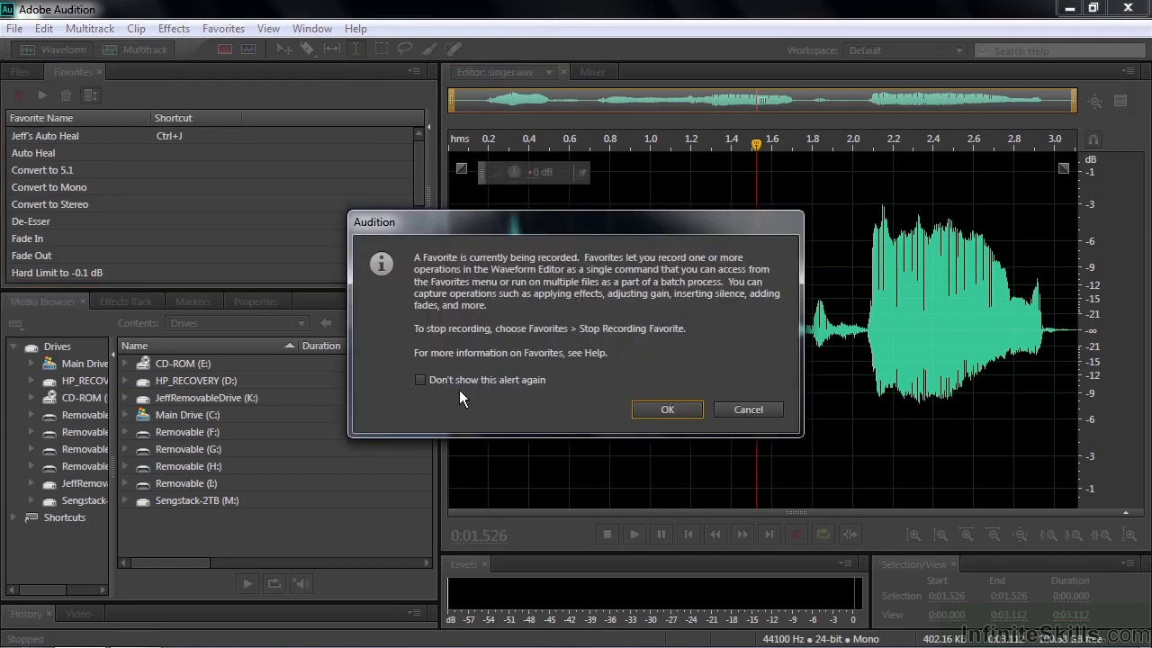
left_click(666, 409)
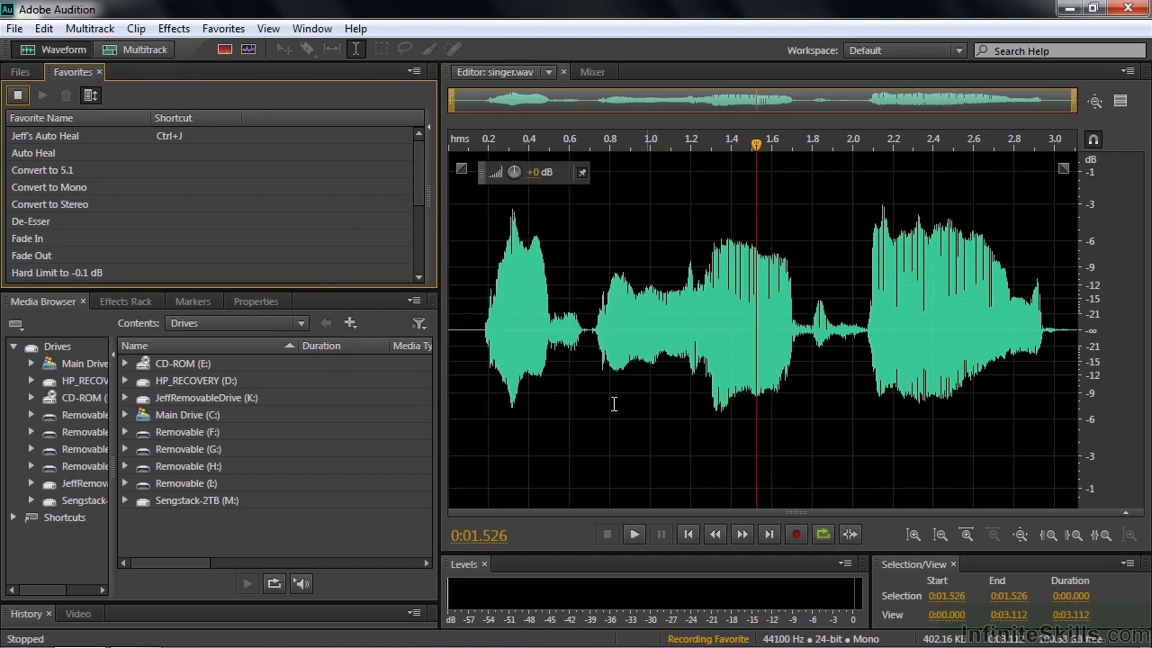
Step: Load the Parametric Equalizer with the Vocal Enhancer preset and preview it on the vocal
left_click(177, 30)
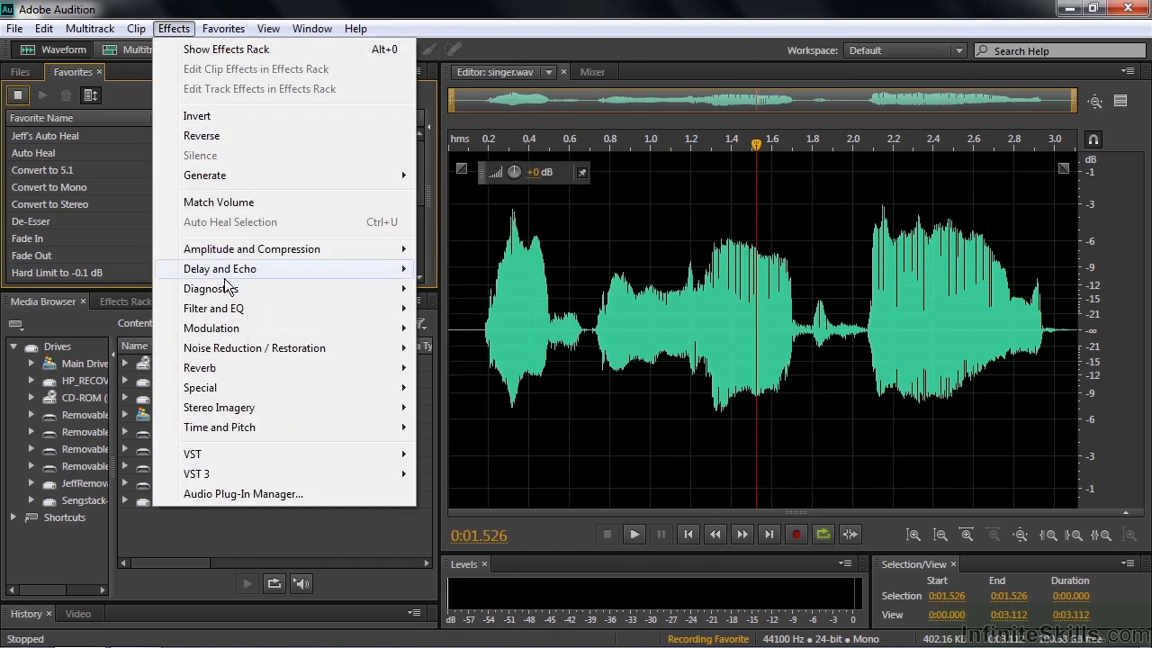
mouse_move(232, 313)
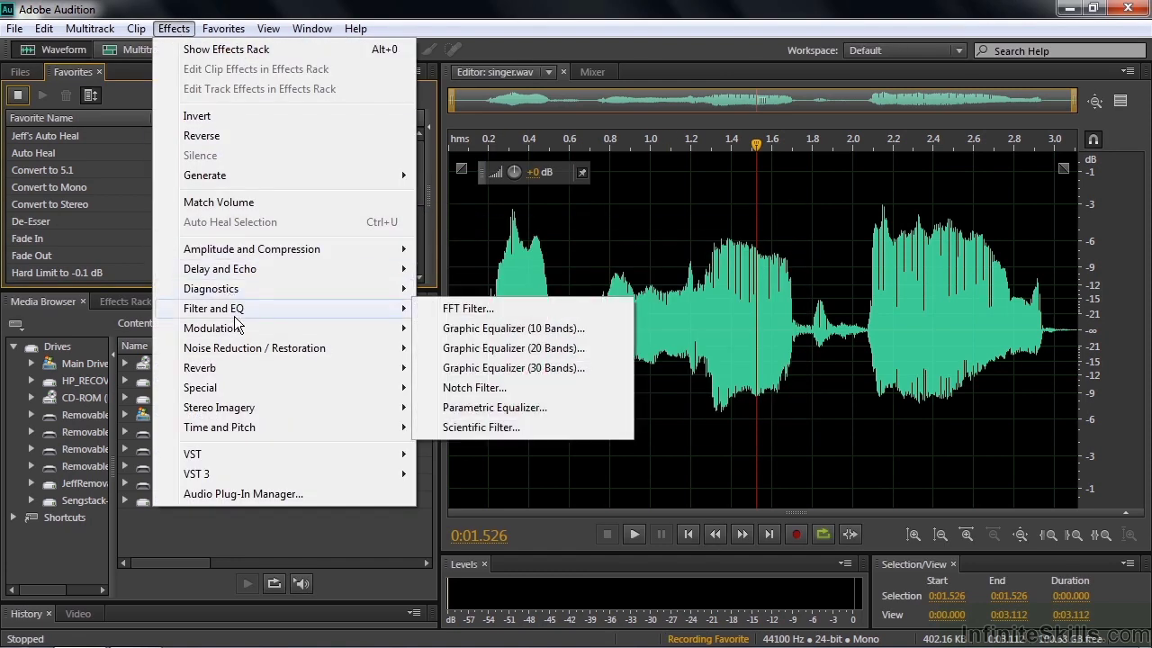
left_click(468, 409)
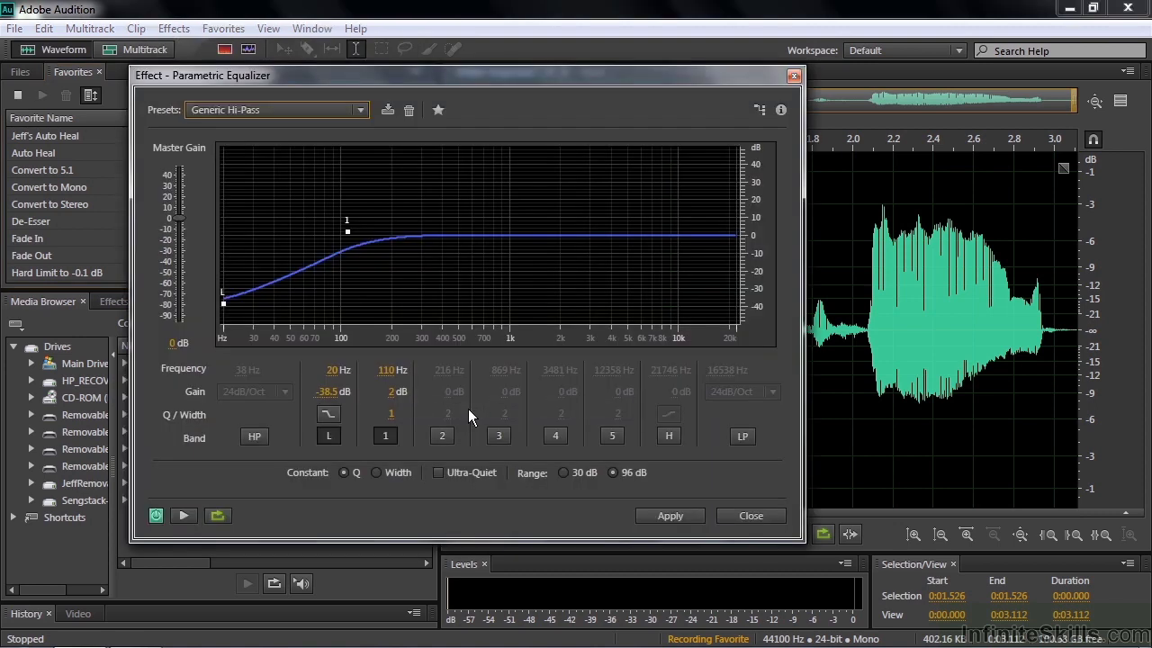
left_click(362, 109)
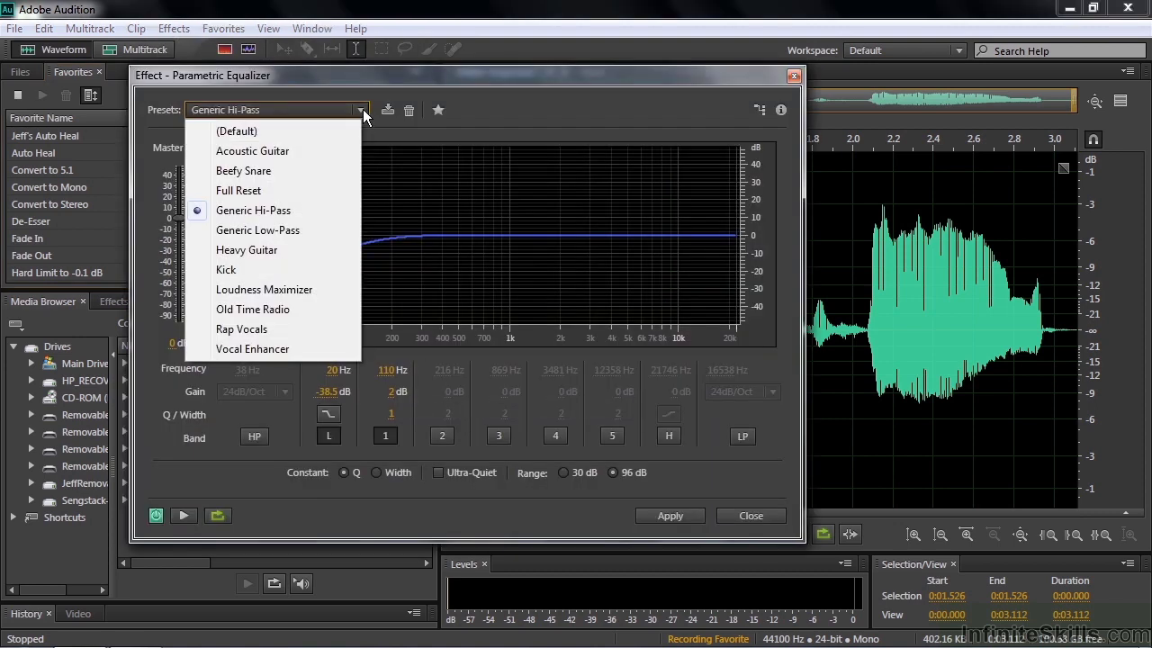
left_click(273, 351)
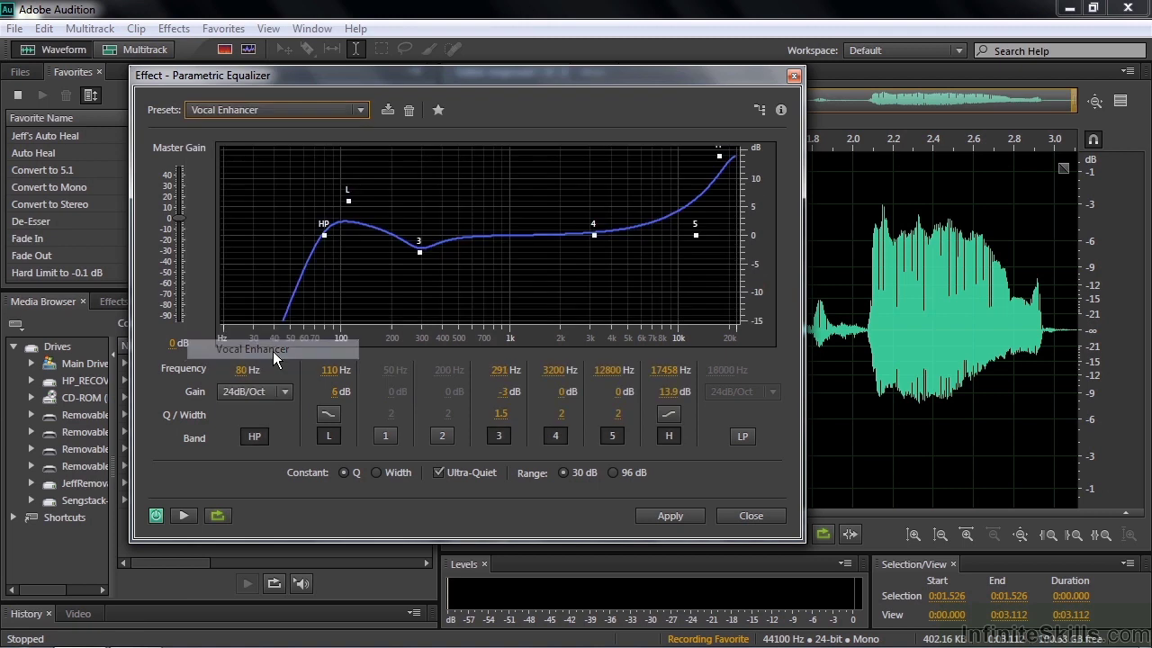
left_click(185, 513)
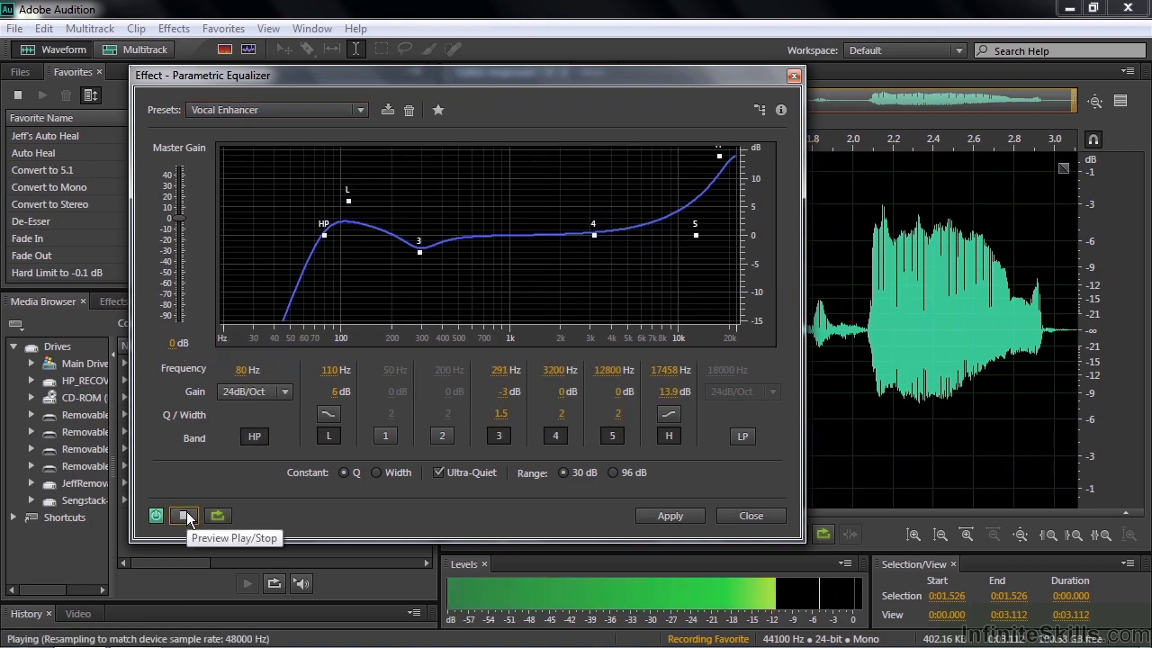
left_click(185, 514)
Step: Boost EQ band 3 to about +2.2 dB and band 4 to +1.7 dB, then apply
left_click_drag(419, 255, 422, 227)
left_click_drag(597, 235, 593, 225)
left_click_drag(426, 232, 424, 227)
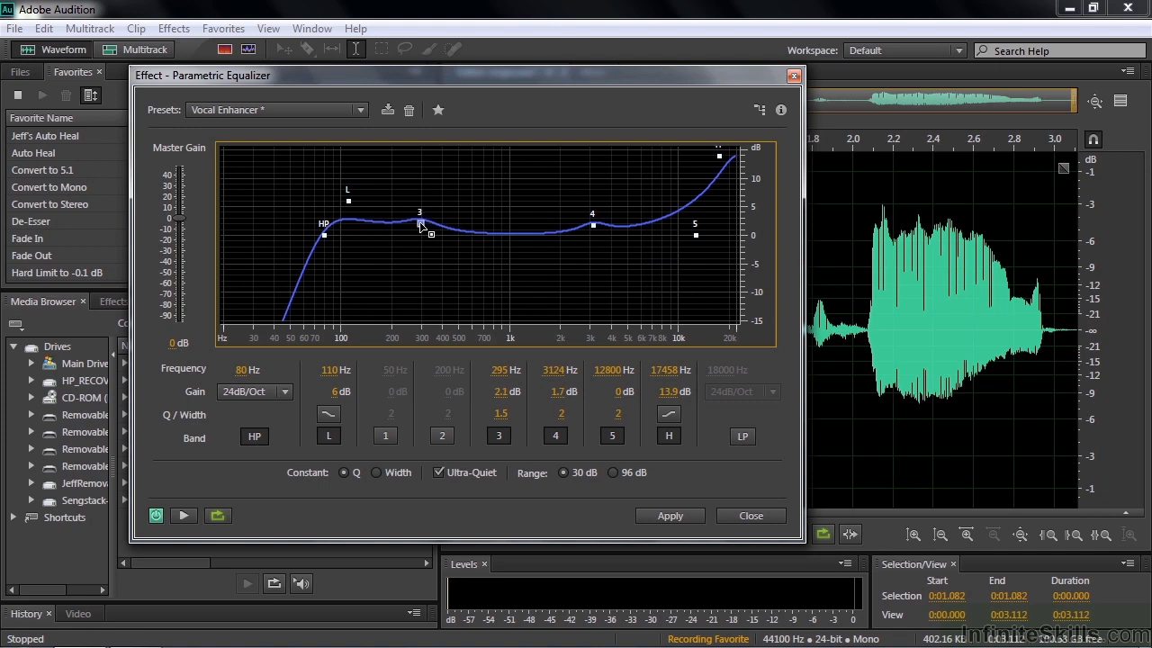
left_click(184, 512)
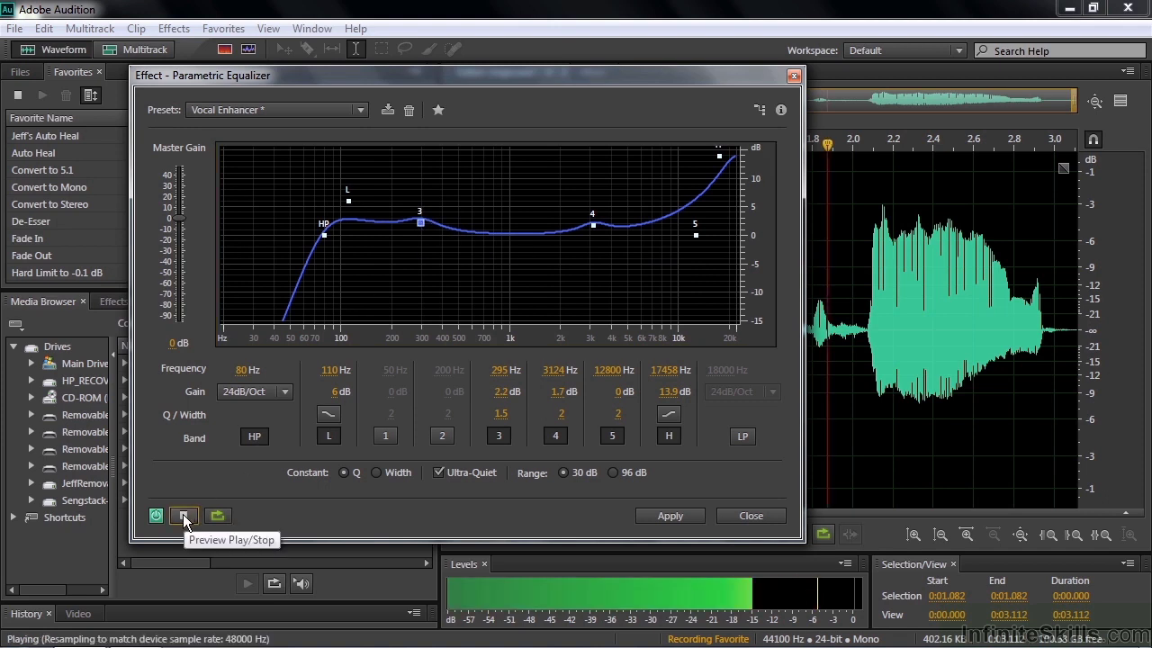
left_click(184, 513)
left_click(664, 515)
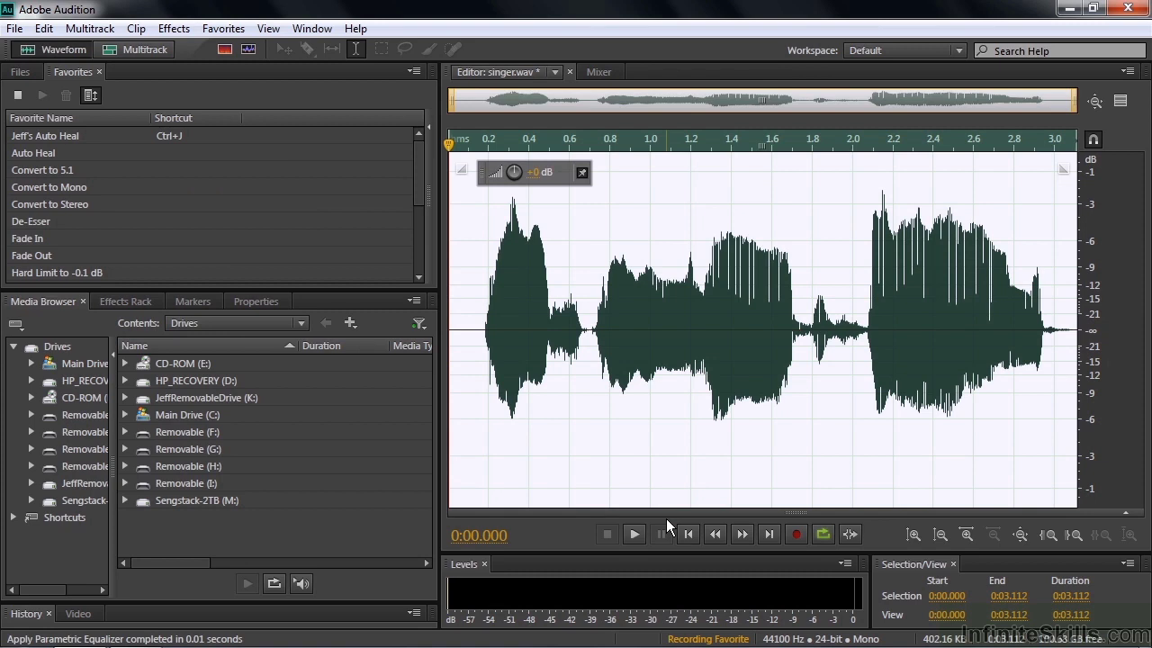
Step: Load Studio Reverb with the Vocal Reverb (medium) preset, dry at 70.7%, and preview it
left_click(174, 34)
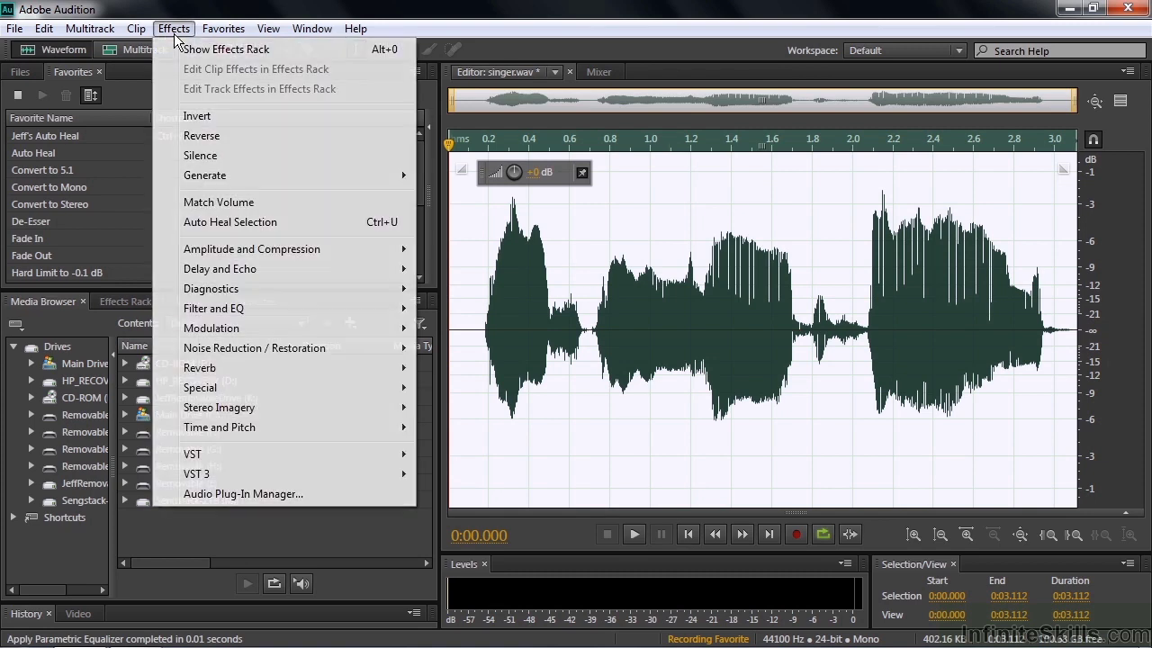
mouse_move(227, 369)
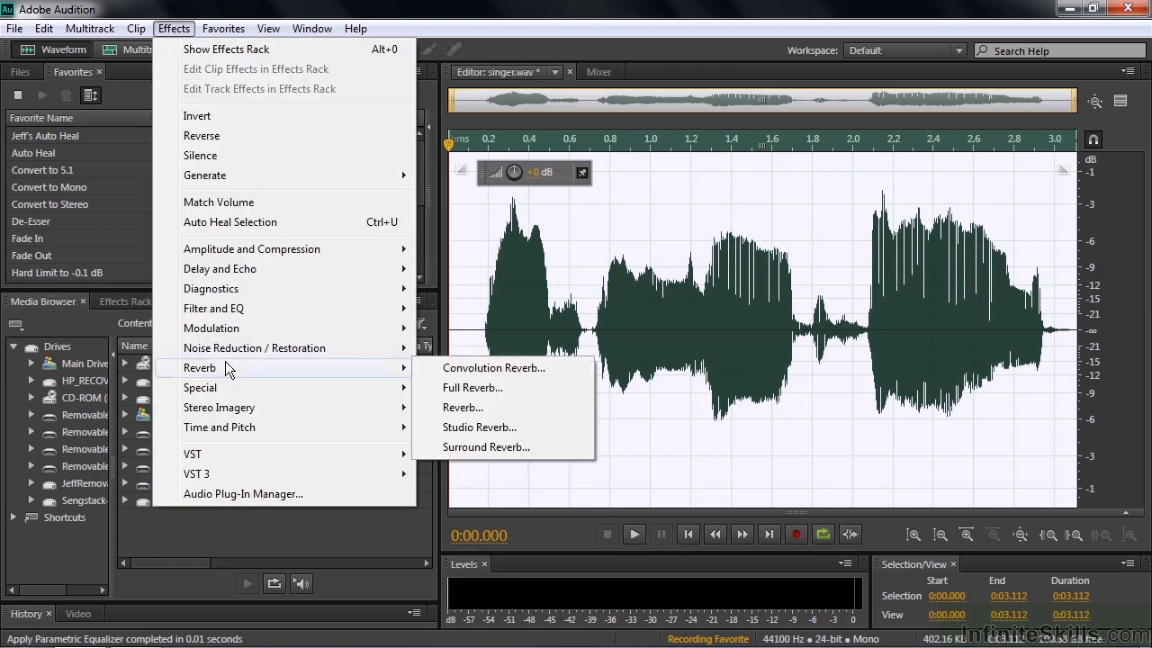
left_click(477, 428)
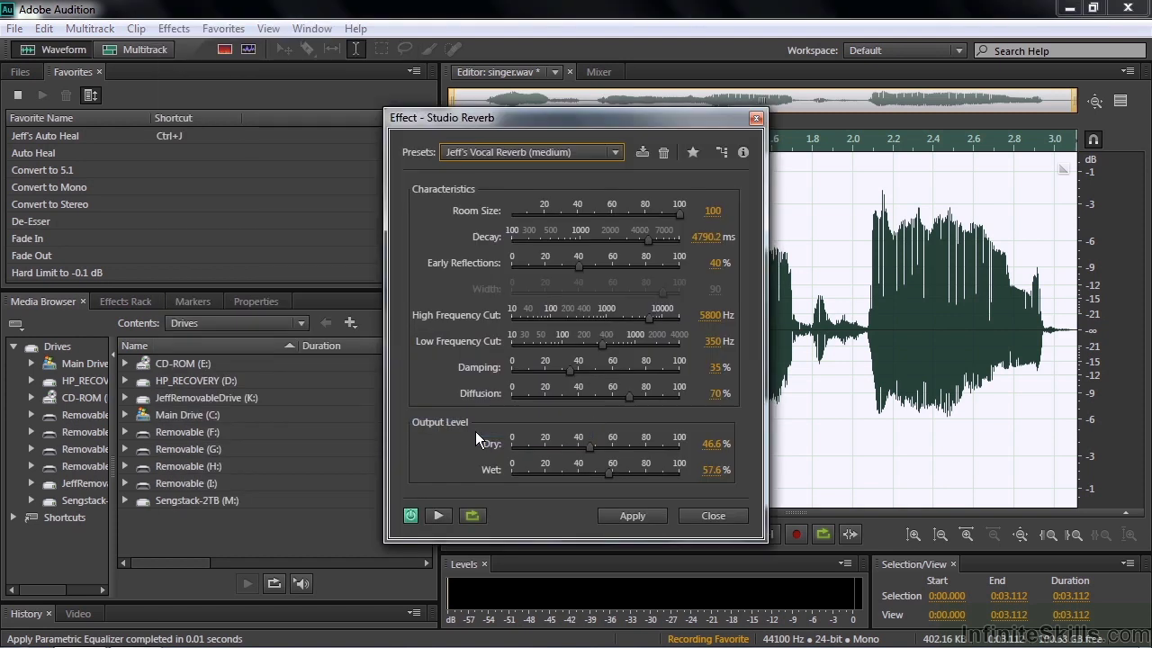
left_click(614, 152)
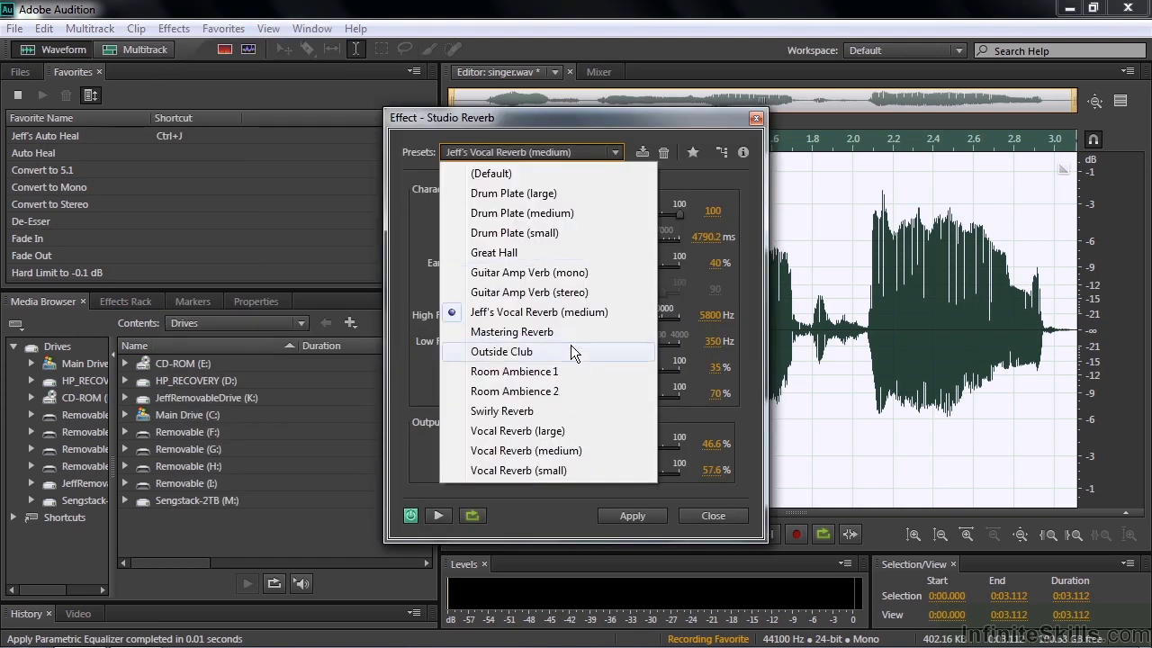
left_click(507, 453)
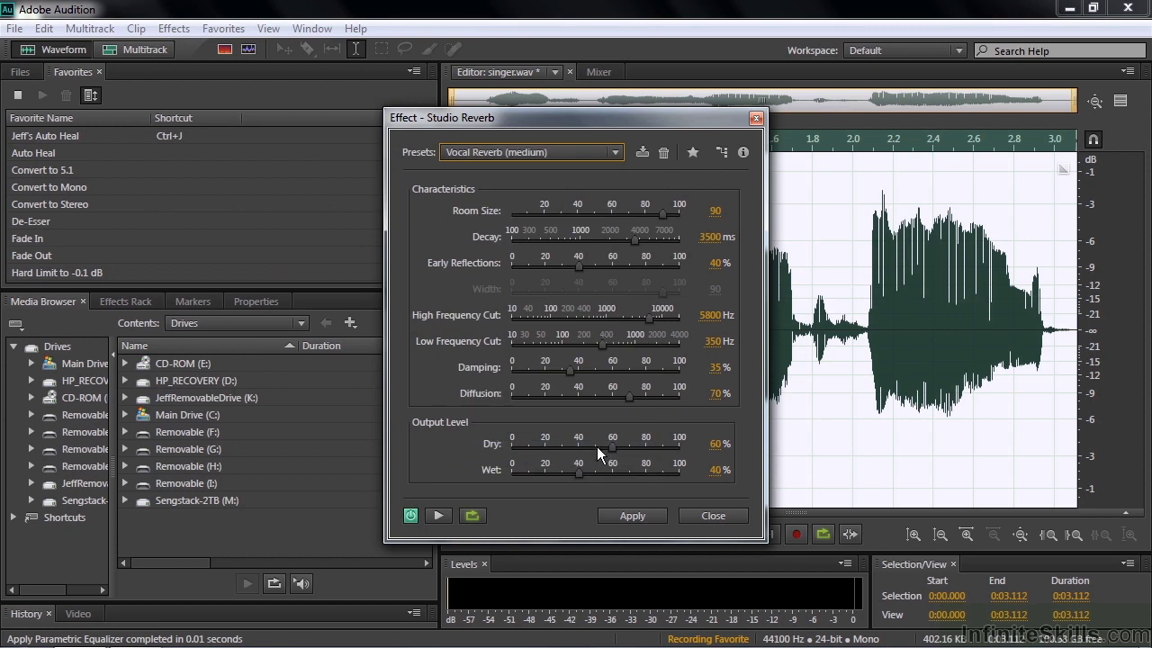
left_click_drag(605, 446, 564, 475)
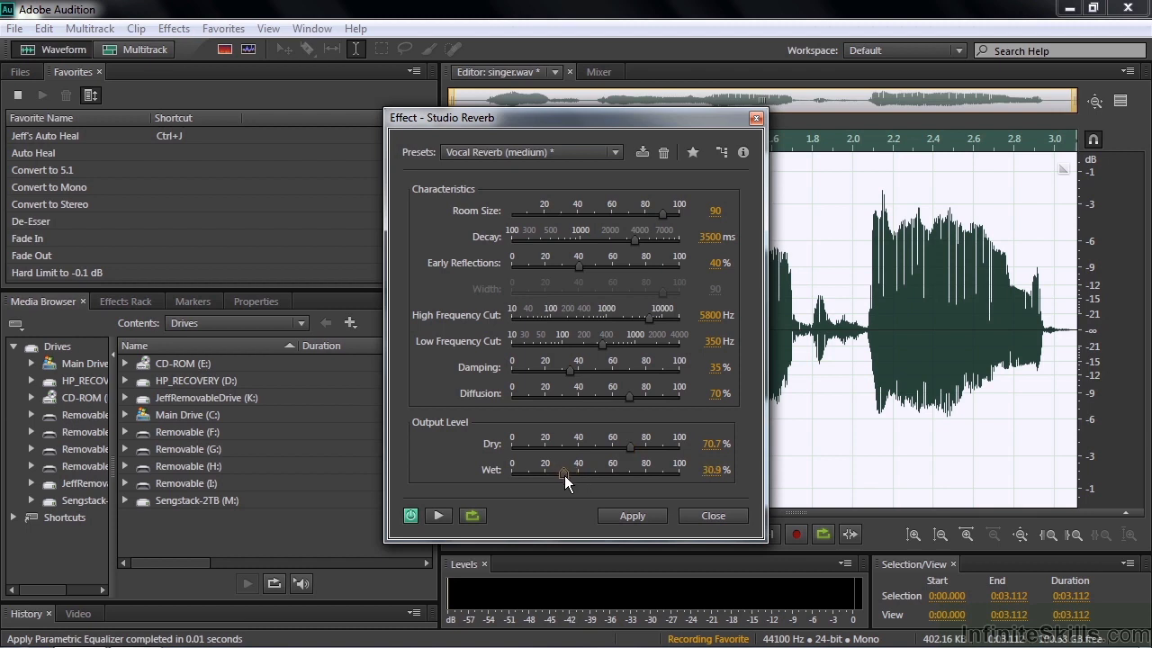
left_click(437, 514)
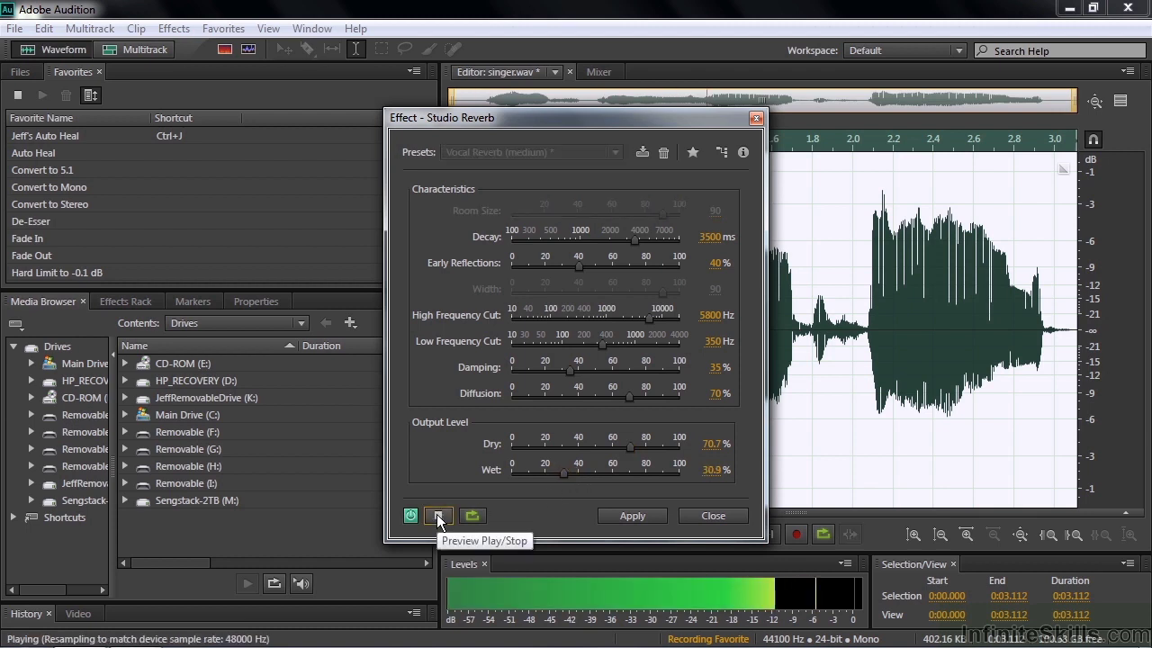
left_click(437, 515)
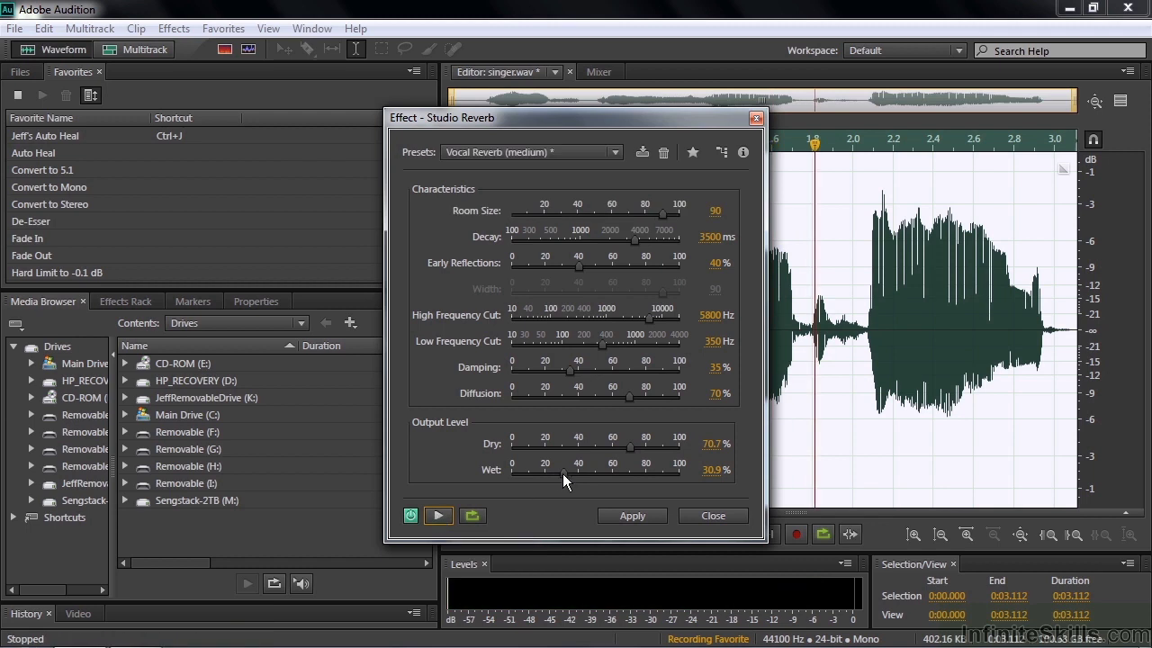
Step: Tune the reverb mix to 91.6% dry and 8.4% wet while previewing, then apply
left_click_drag(562, 473, 546, 474)
left_click_drag(629, 445, 644, 445)
left_click(436, 514)
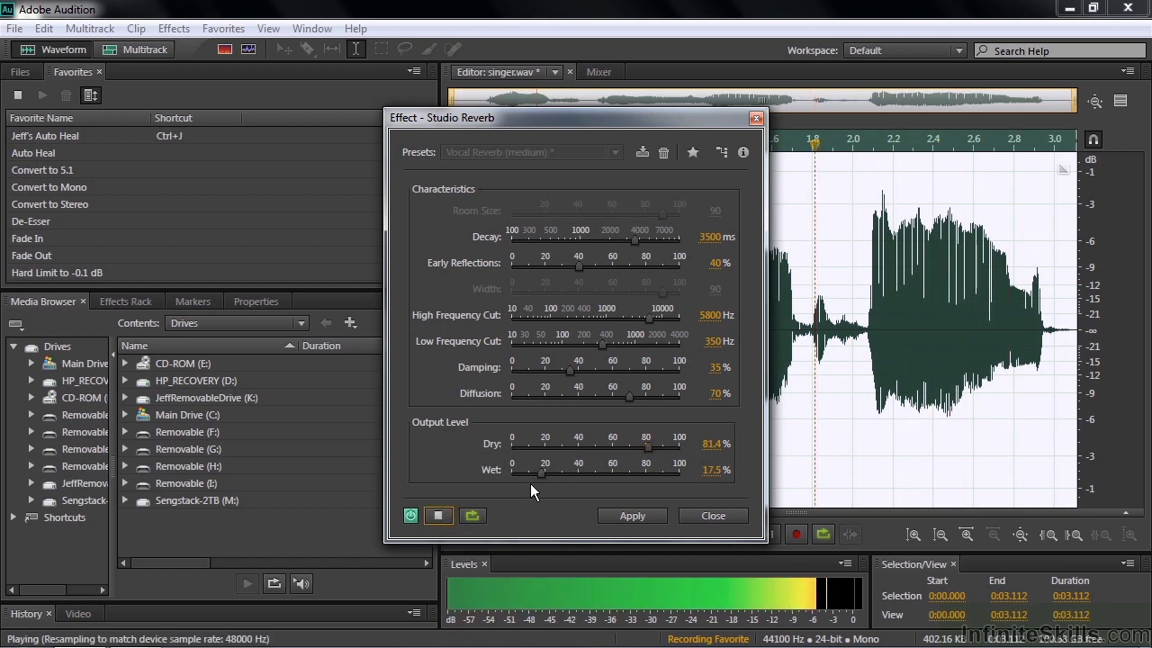
left_click_drag(542, 472, 535, 471)
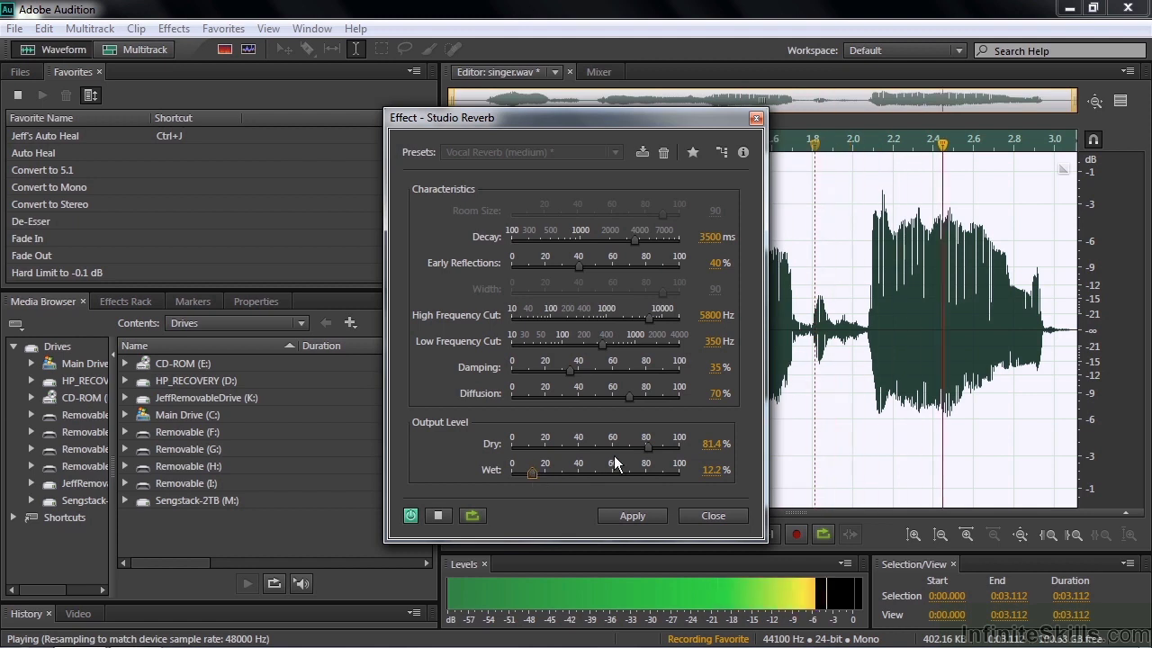
left_click_drag(646, 445, 666, 448)
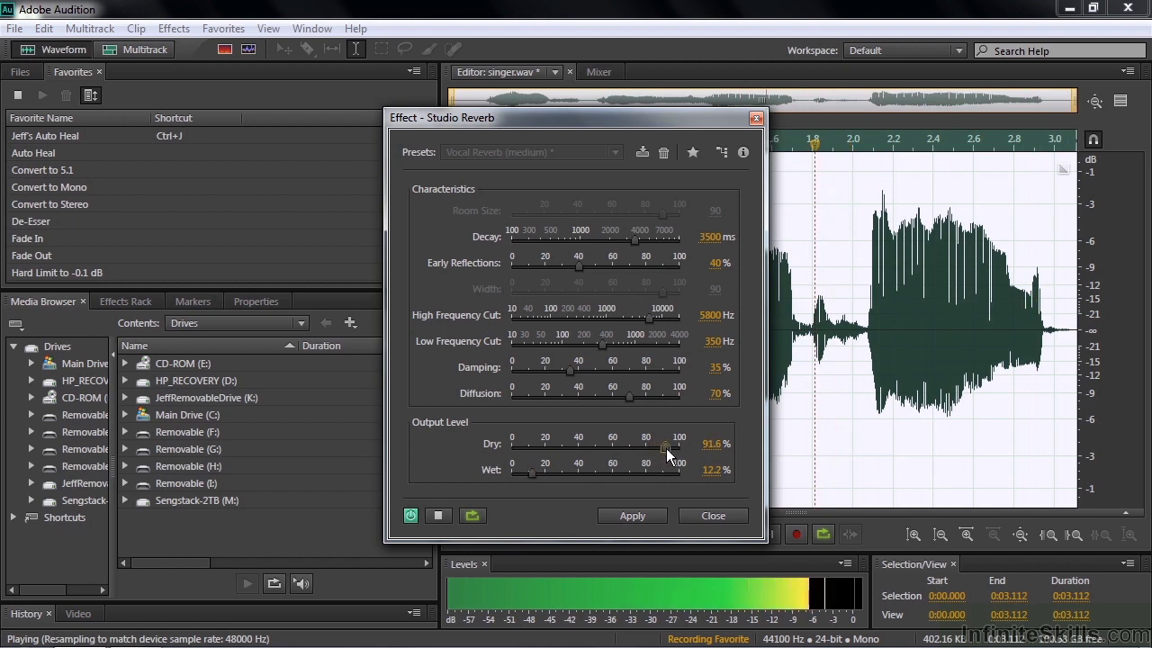
left_click_drag(533, 474, 523, 474)
left_click(440, 517)
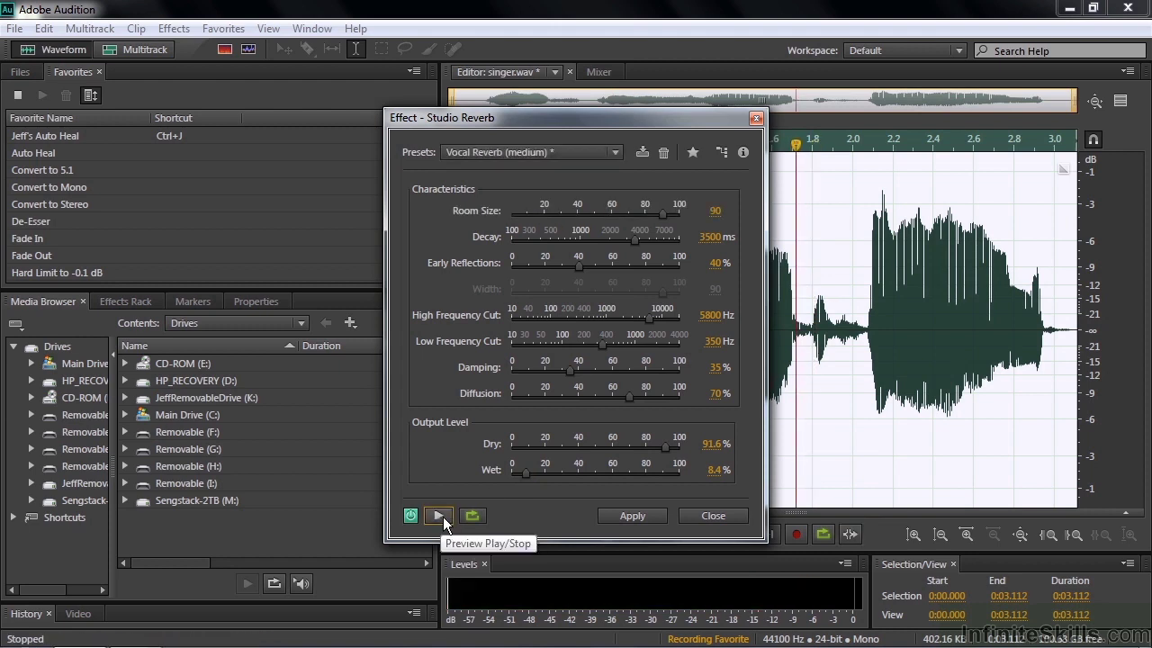
left_click(632, 515)
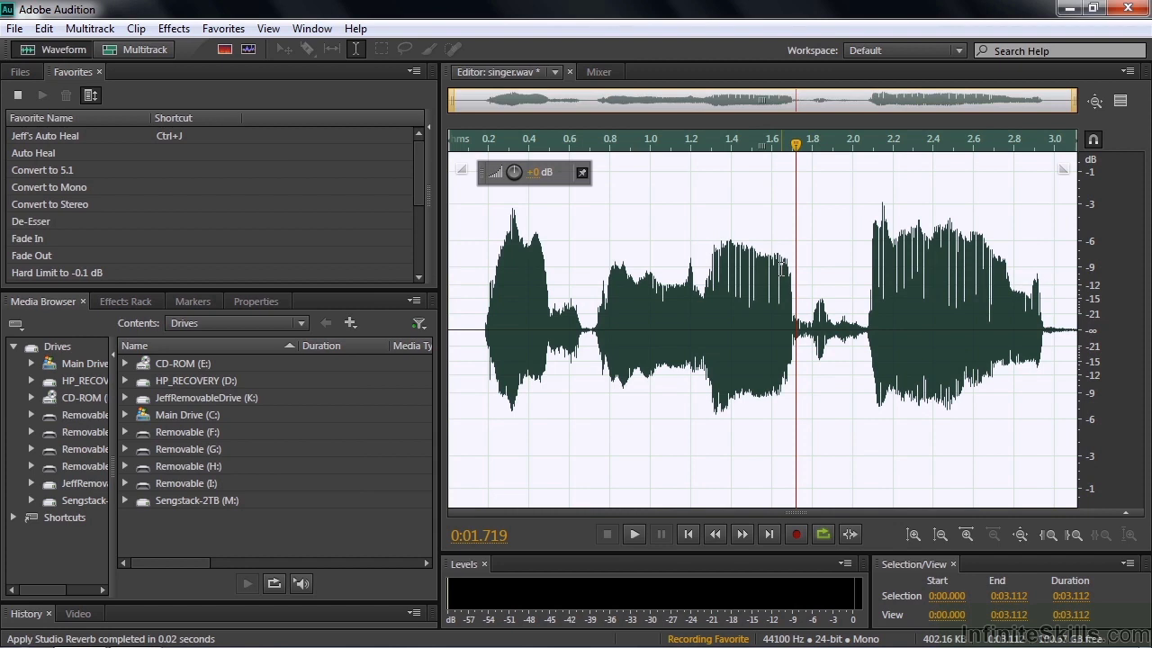
Step: Raise the clip gain about 0.6 dB, then save the recorded favorite as 'Jeff's EQ Reverb Volume'
left_click_drag(540, 177, 549, 175)
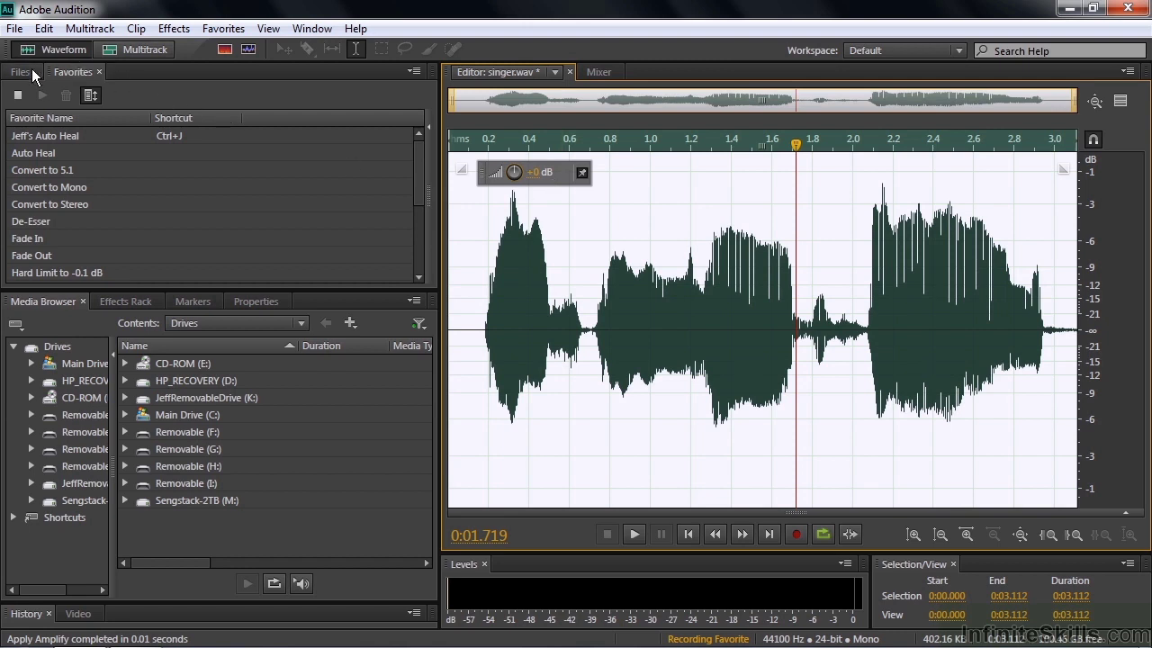
left_click(14, 97)
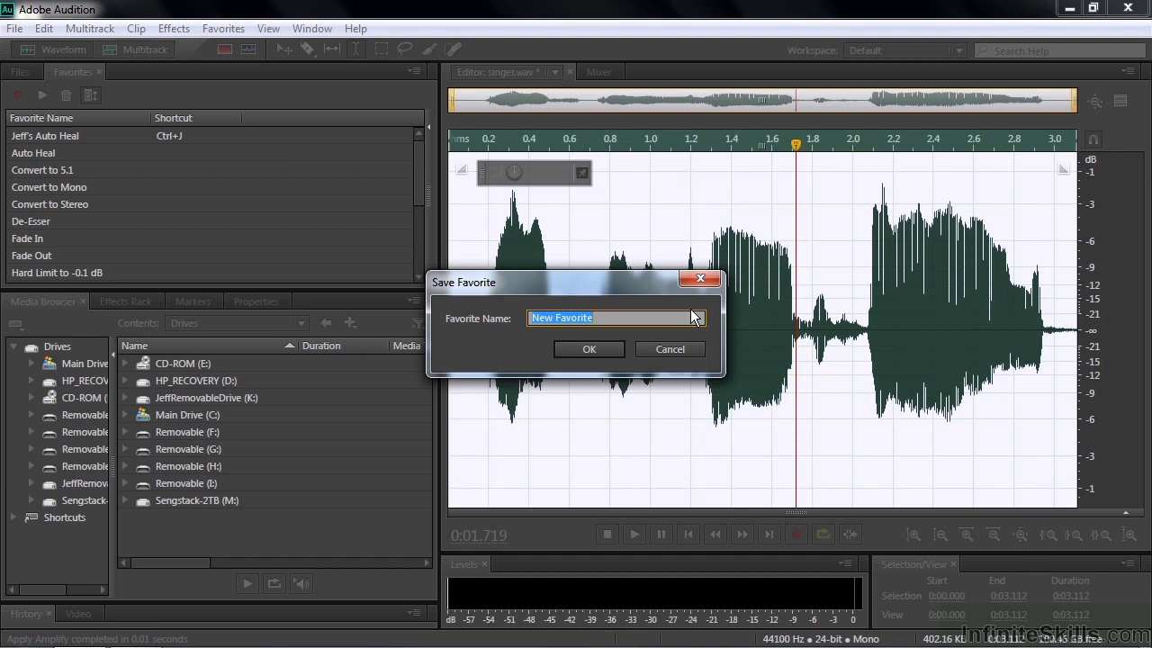
type("Jeff's")
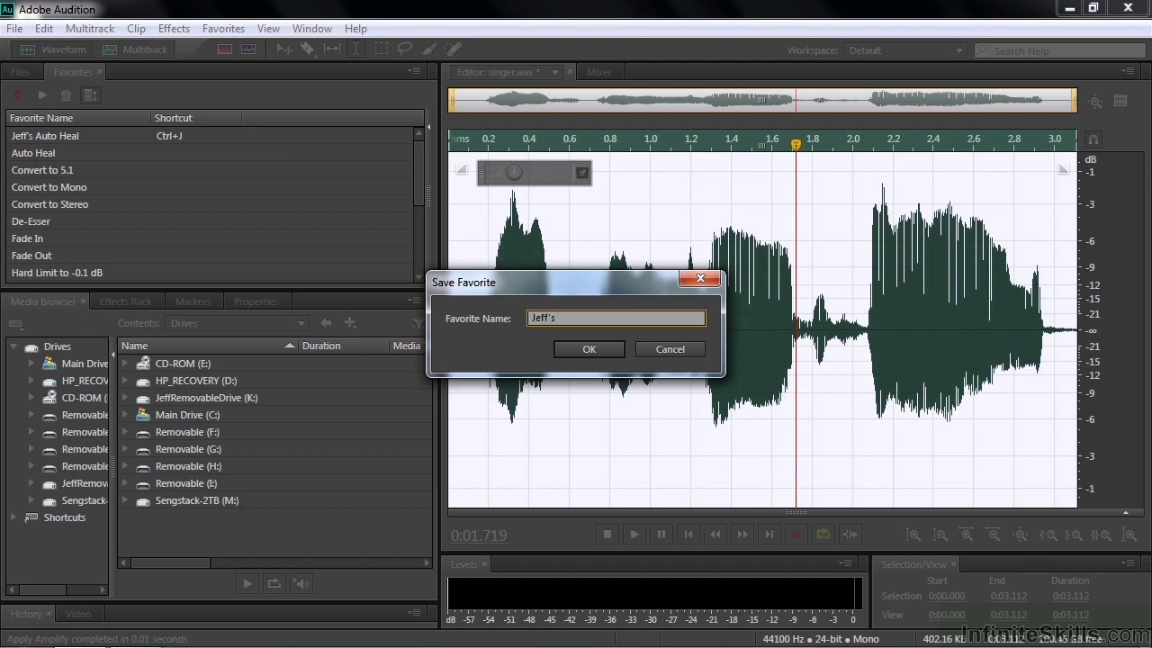
type(" EQ Reverb Volume")
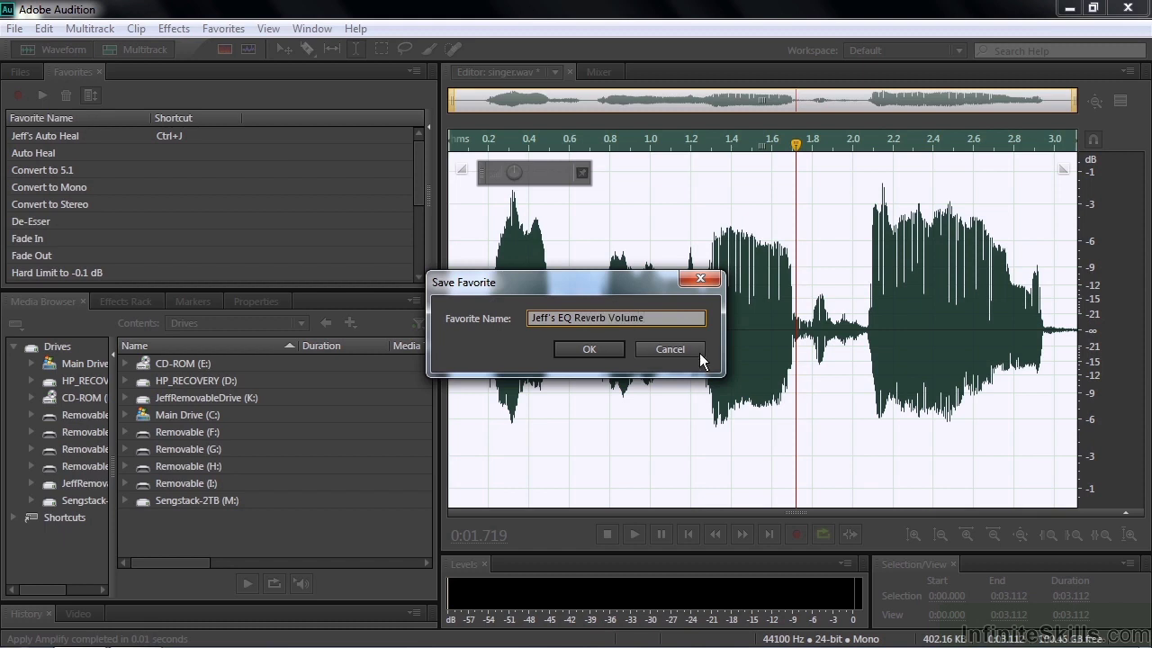
left_click(605, 348)
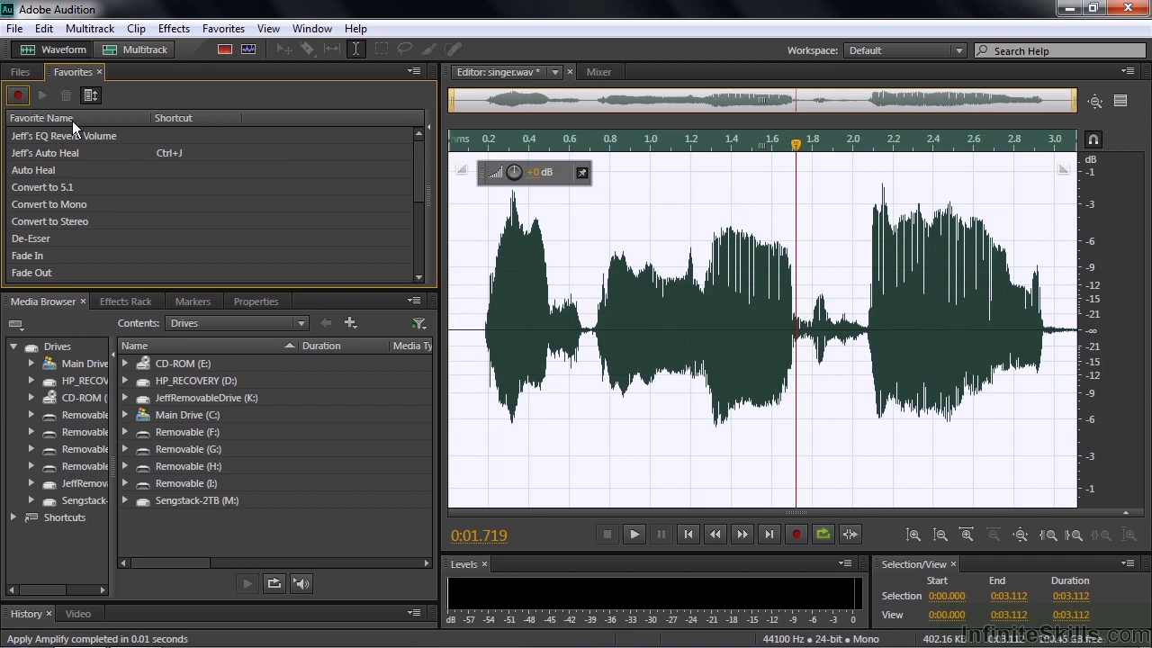
Step: Undo the Amplify effect and apply the Jeff's EQ Reverb Volume favorite to singer.wav
left_click(89, 95)
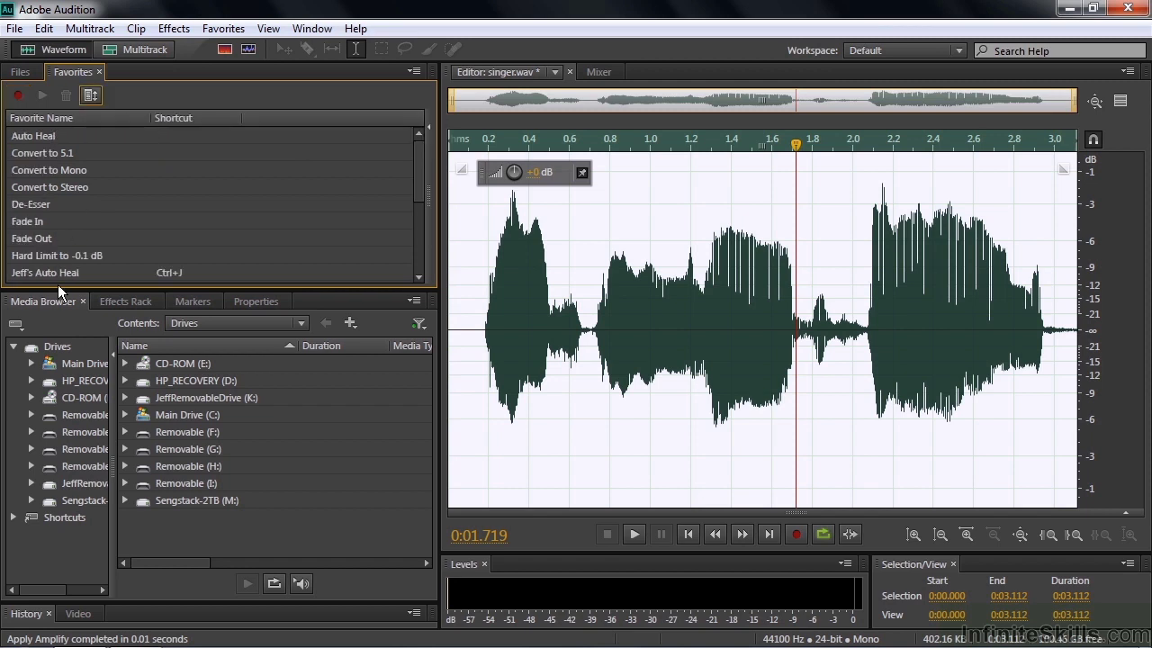
left_click_drag(416, 191, 383, 146)
left_click(91, 94)
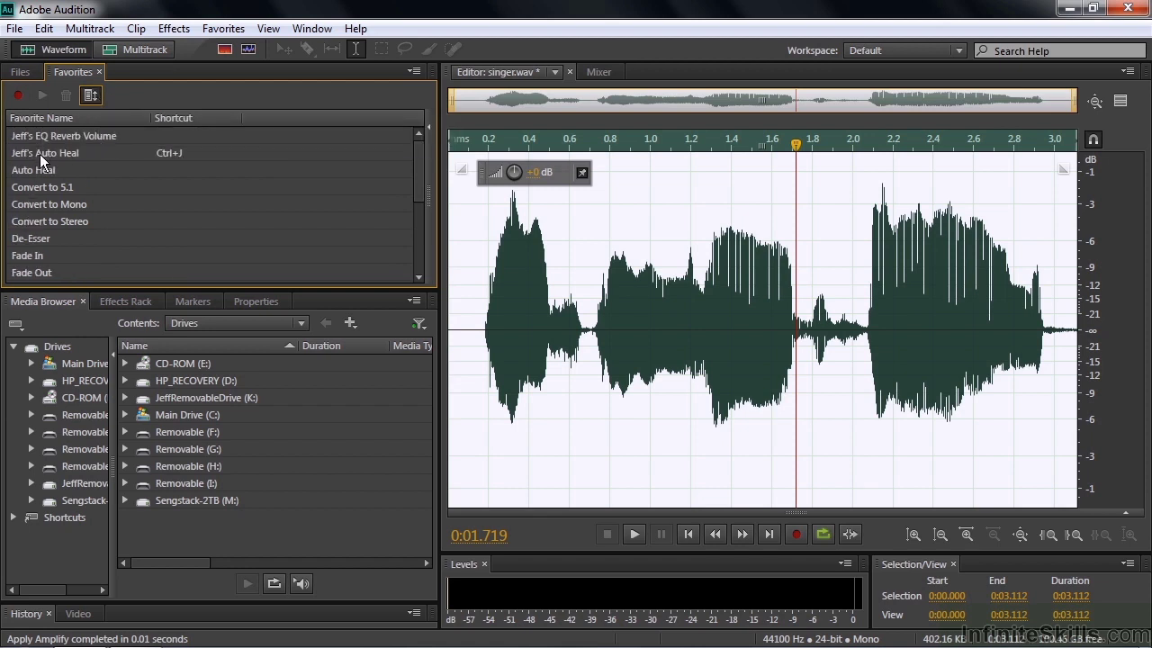
left_click(470, 319)
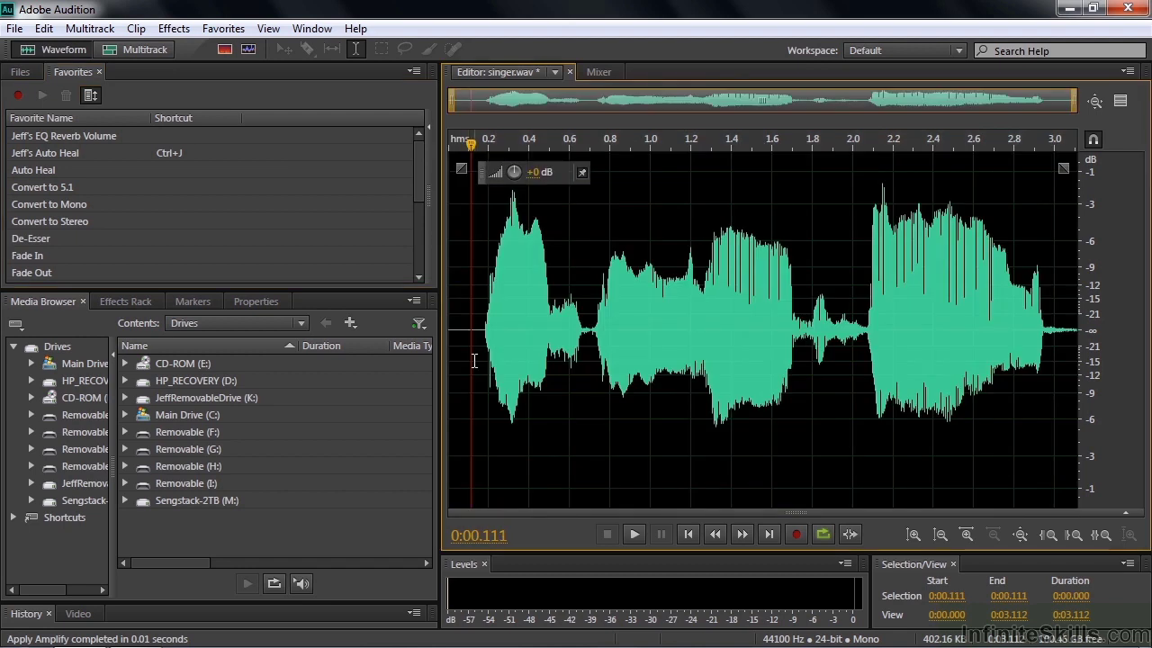
key("ctrl+z")
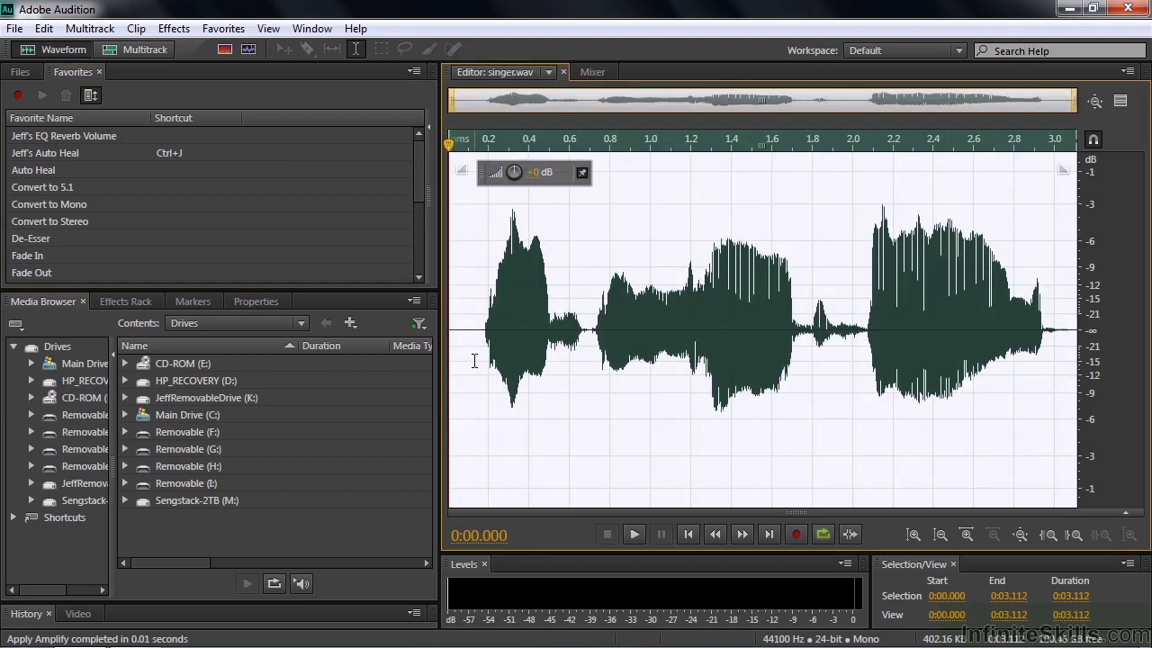
double_click(17, 140)
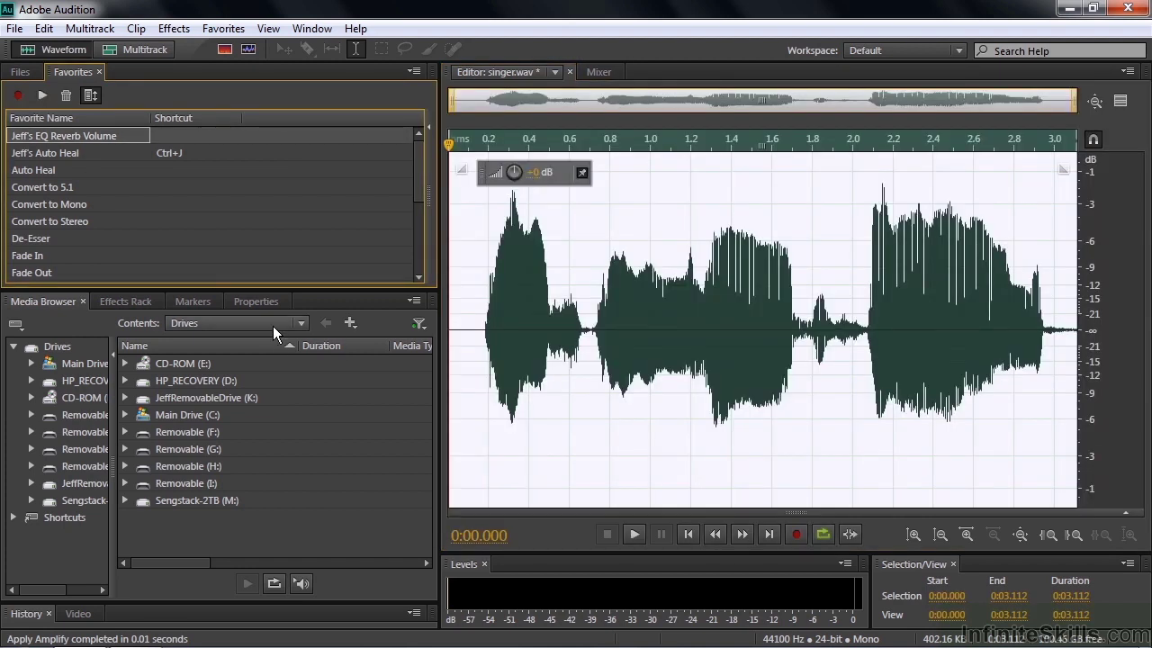
Step: Step through the History's Parametric Equalizer, Studio Reverb and Amplify states, ending on Amplify
left_click_drag(175, 600, 108, 433)
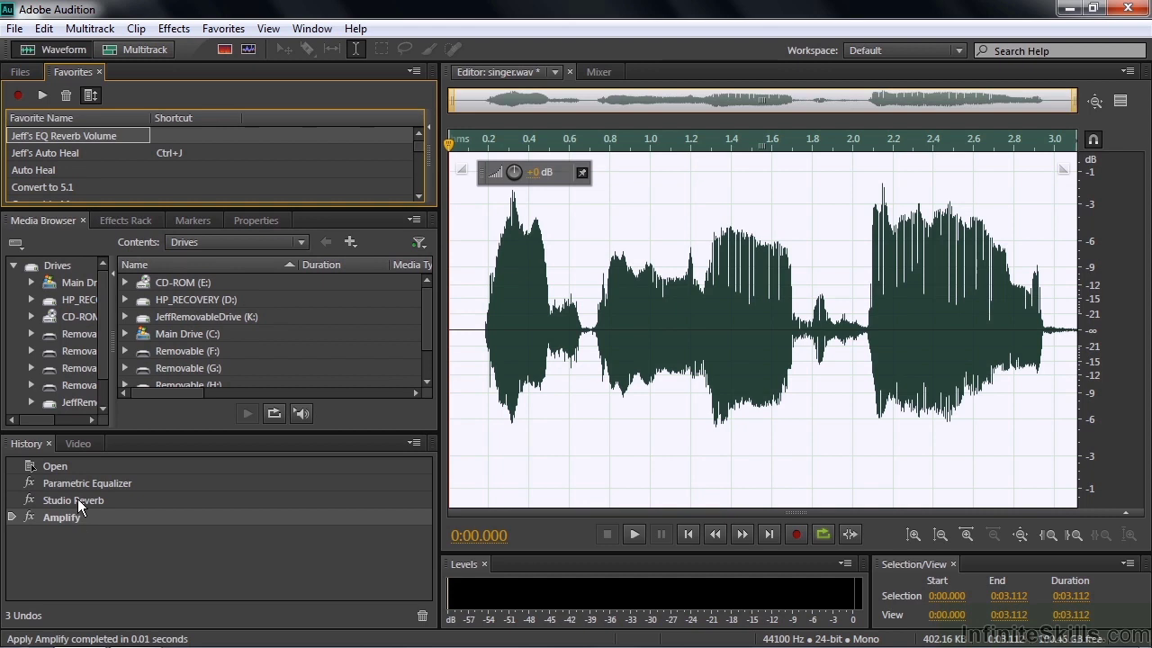
left_click(78, 498)
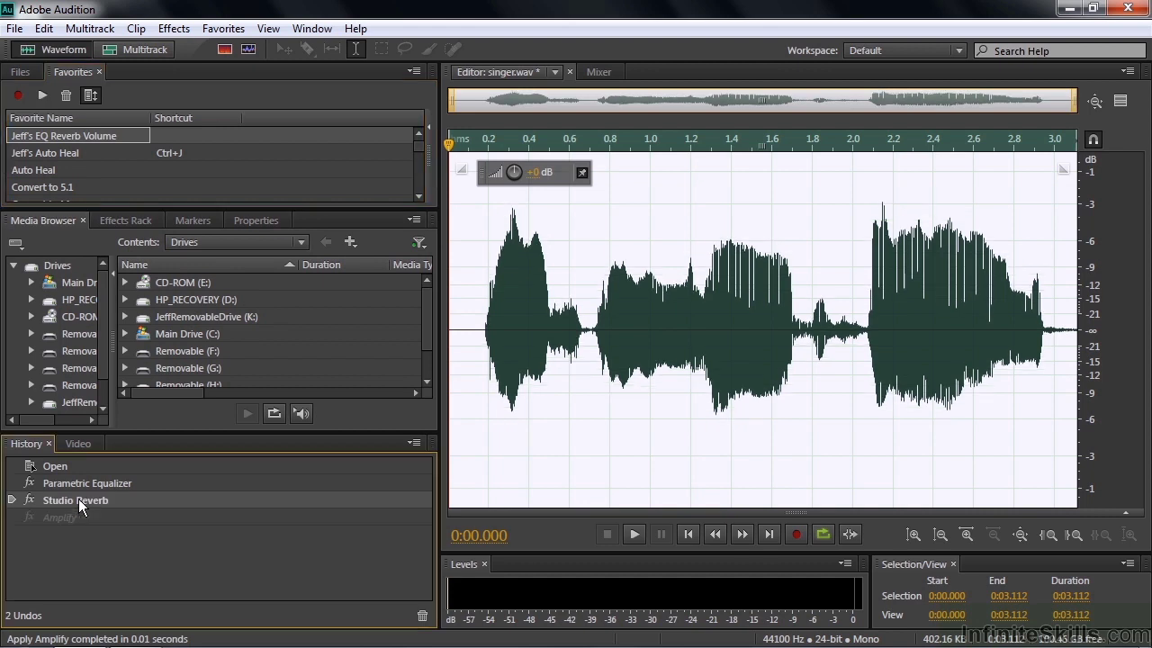
left_click(87, 483)
left_click(82, 497)
left_click(74, 515)
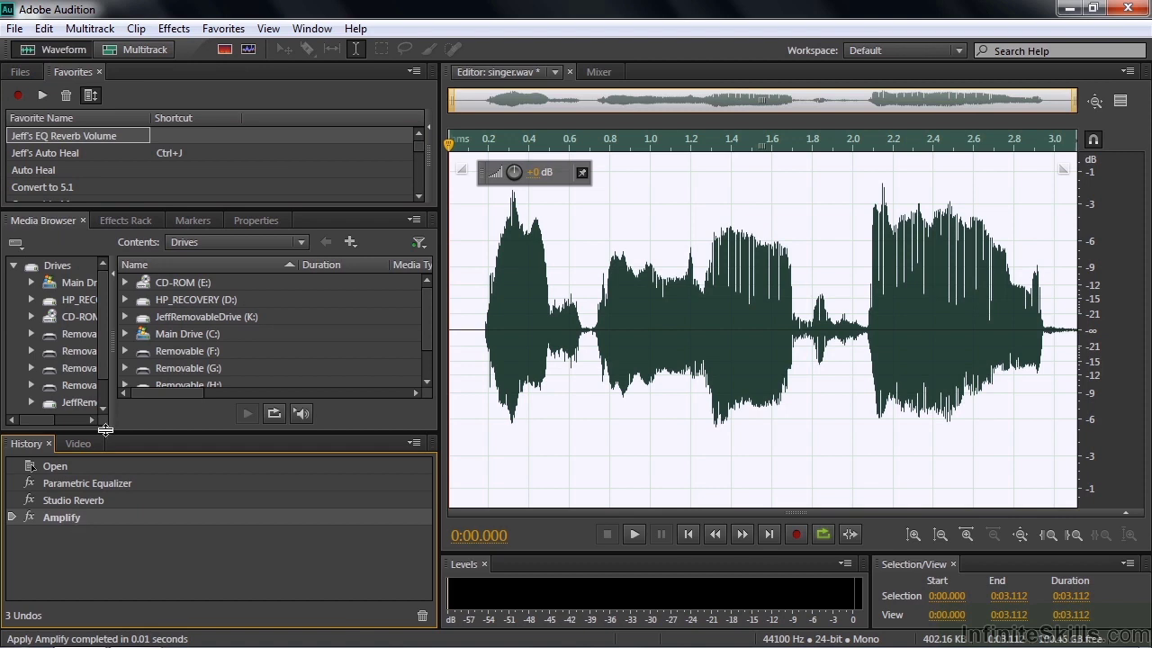
left_click_drag(105, 430, 92, 607)
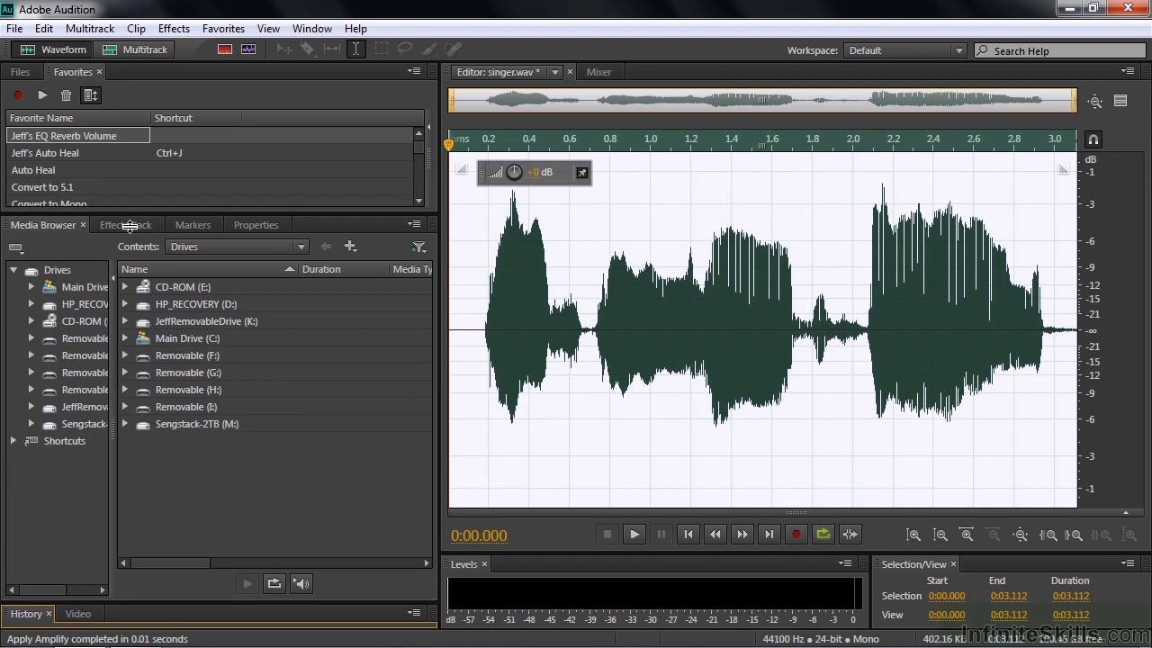
left_click_drag(129, 213, 131, 292)
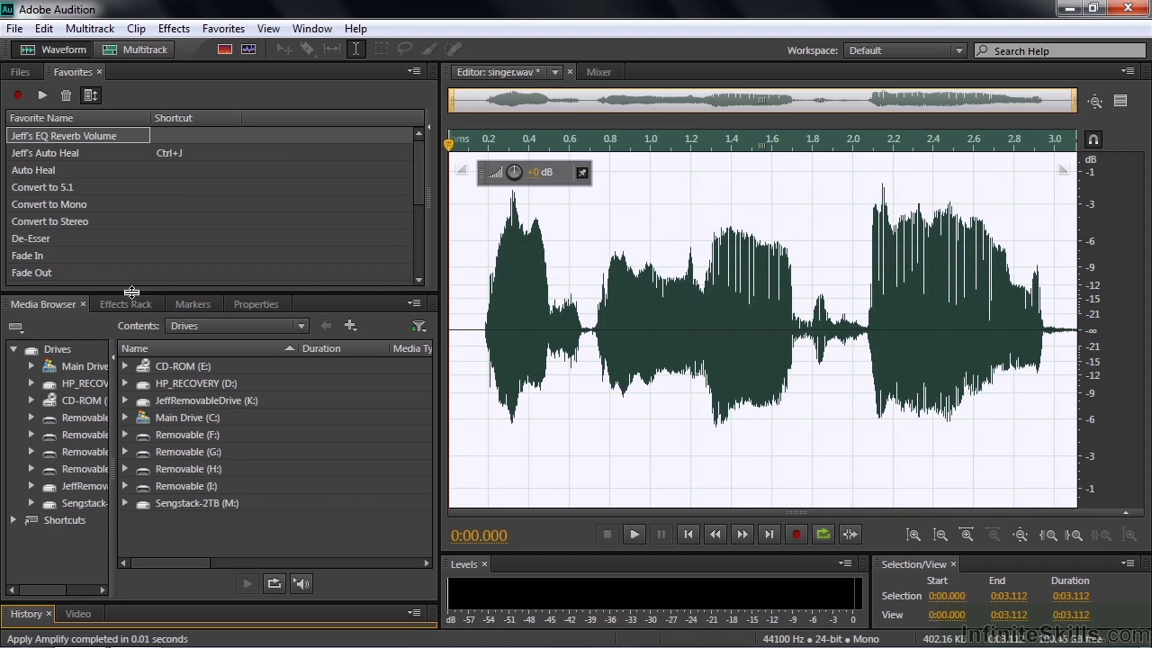
Step: In Edit Favorites, cut the Amplify action from Jeff's EQ Reverb Volume, keeping its name
left_click(223, 28)
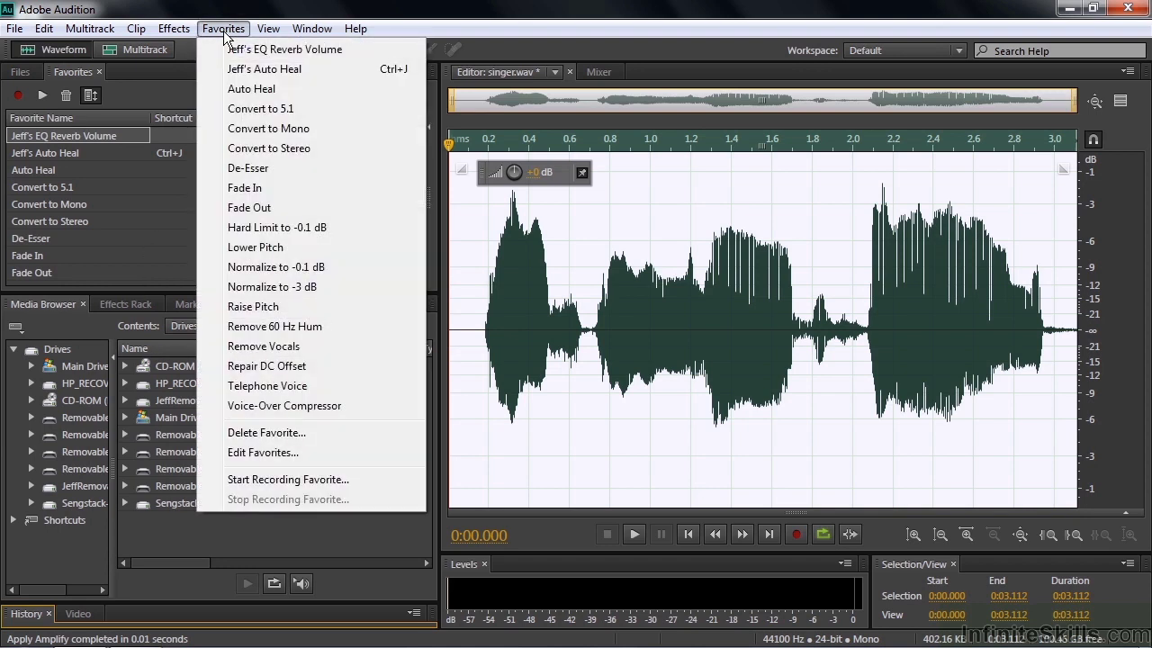
left_click(262, 452)
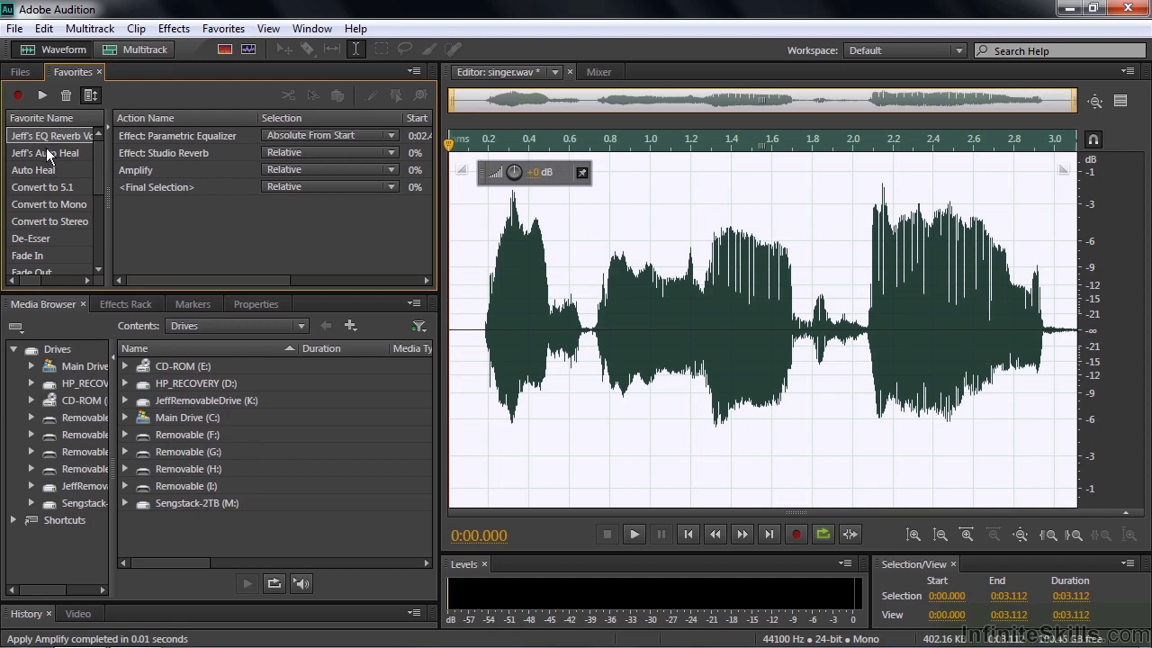
left_click(46, 152)
left_click(47, 135)
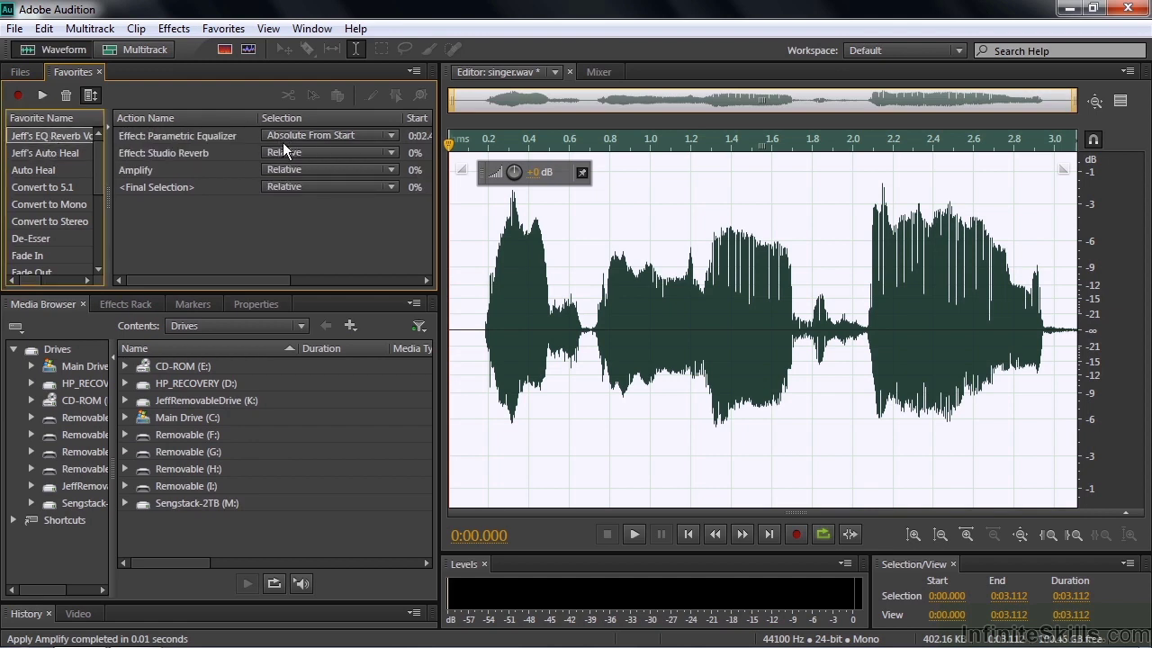
left_click(168, 169)
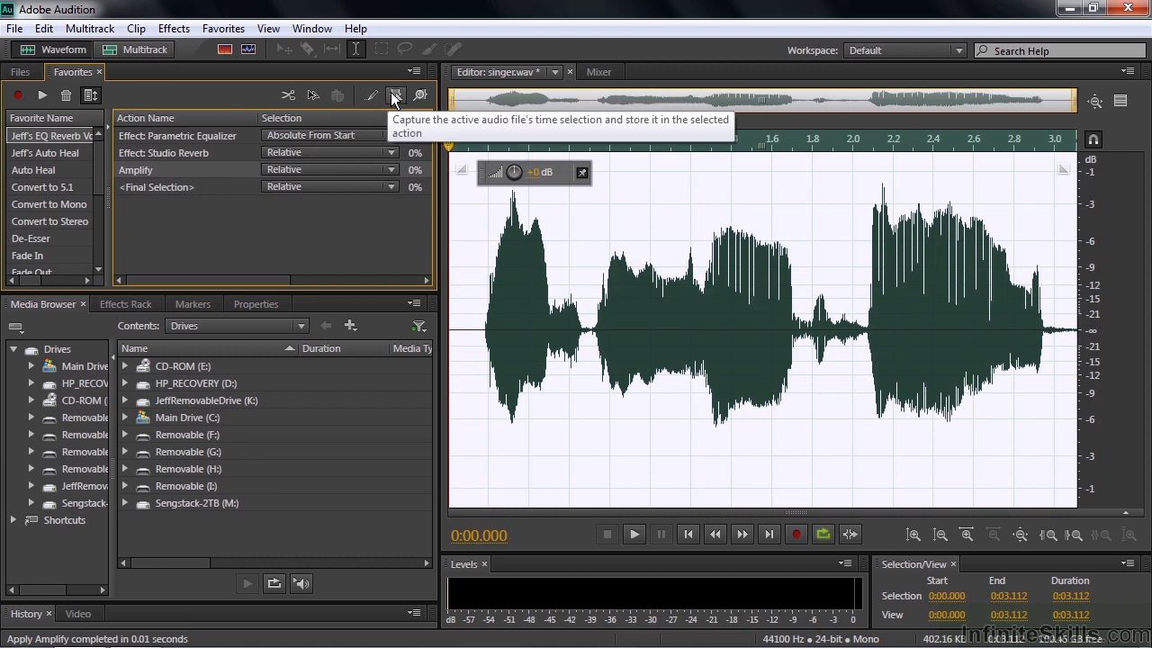
left_click(286, 94)
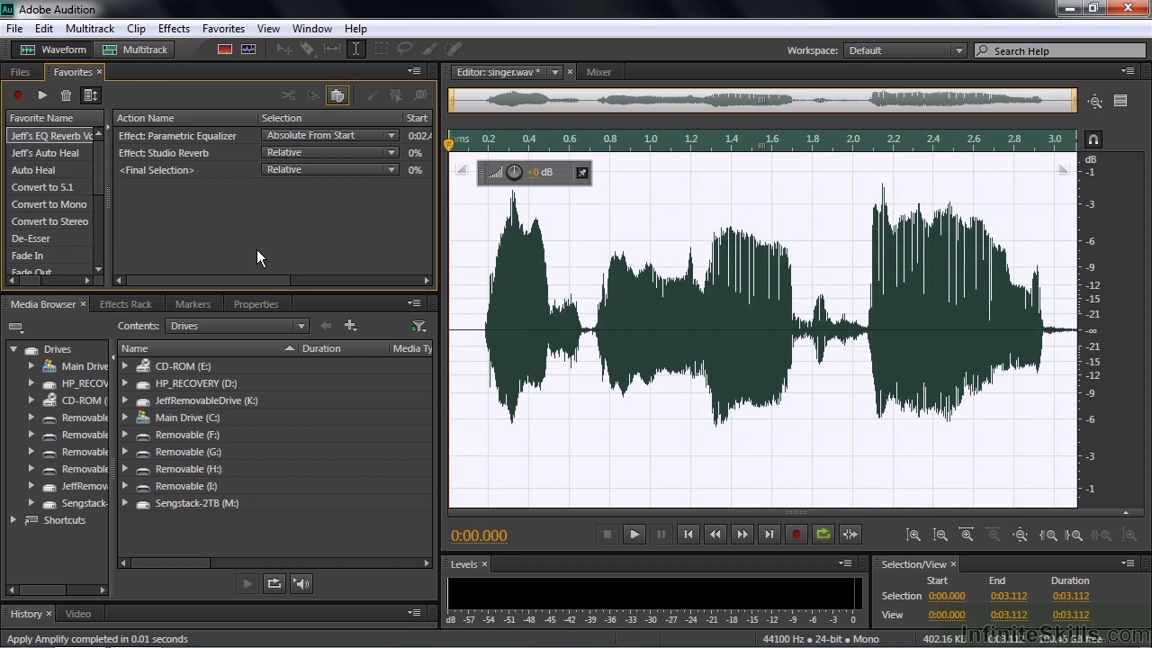
double_click(58, 136)
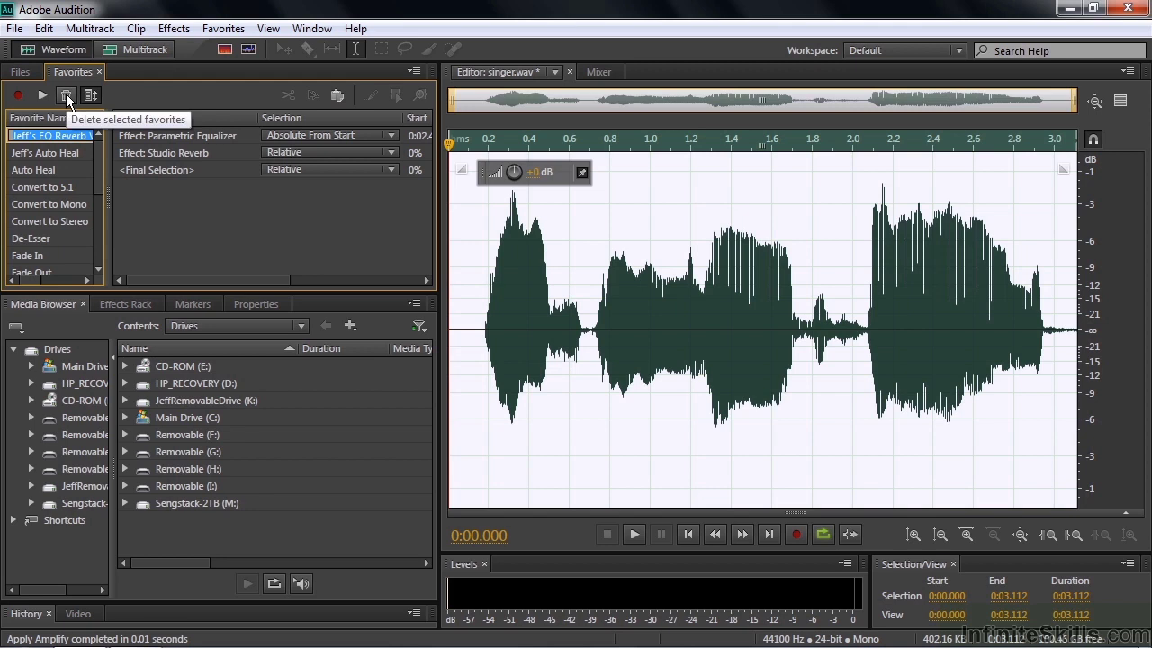
key("Escape")
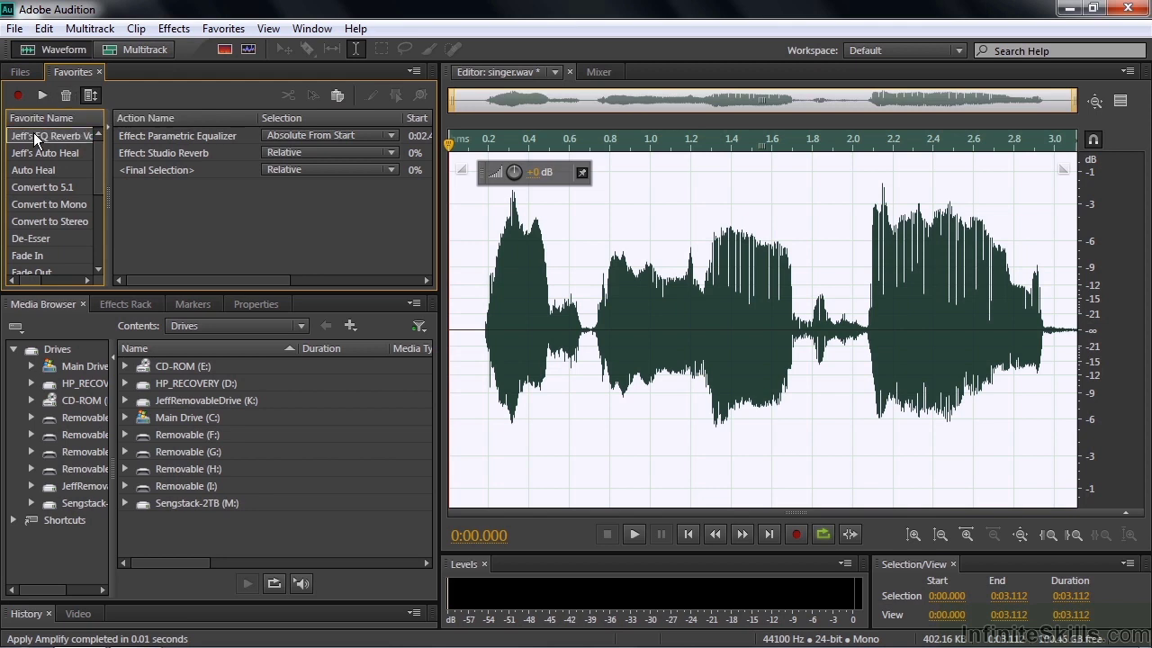
Step: Delete the Jeff's EQ Reverb Volume favorite and widen the Favorites panel to show shortcuts
left_click(223, 29)
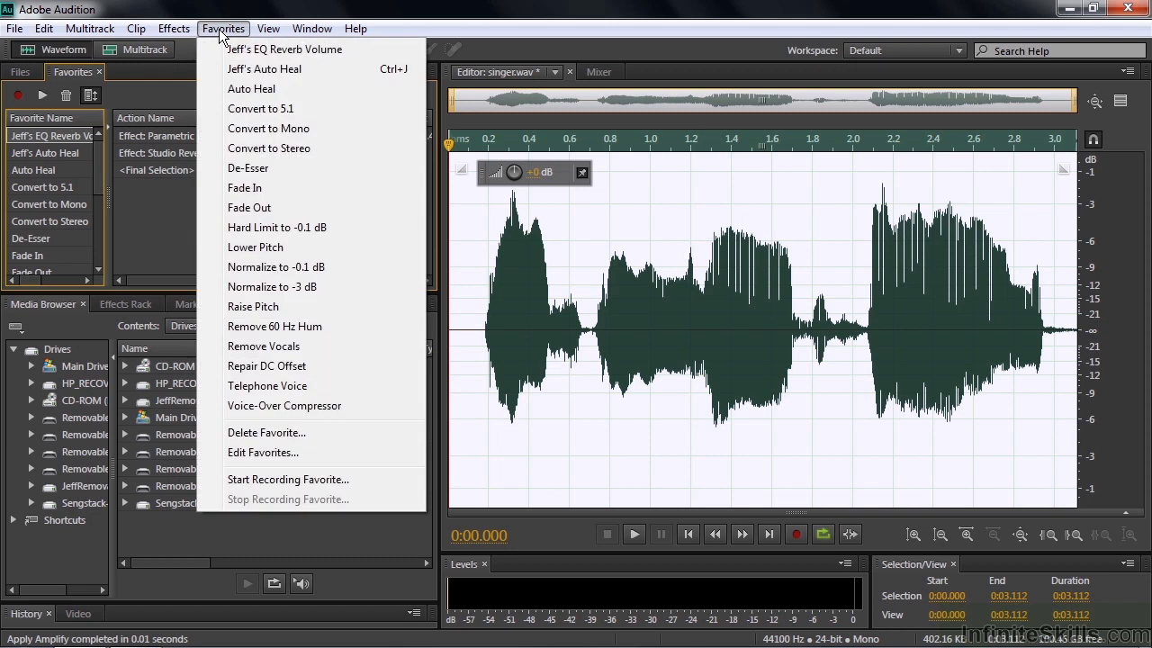
left_click(280, 432)
left_click(697, 320)
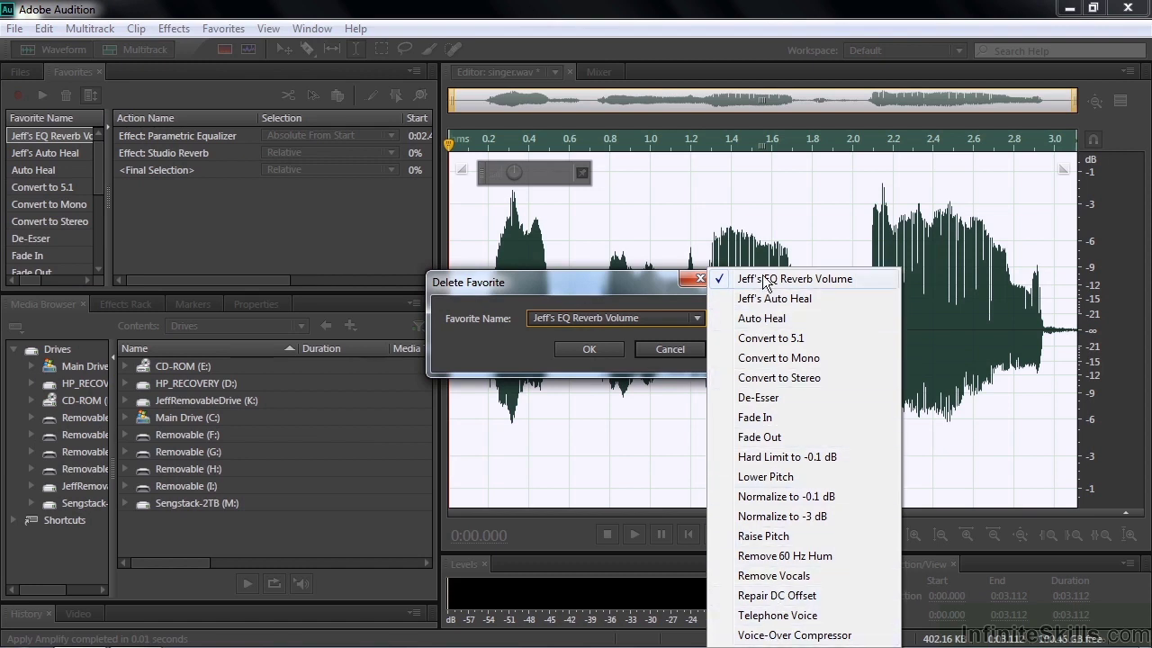
left_click(589, 351)
left_click(589, 350)
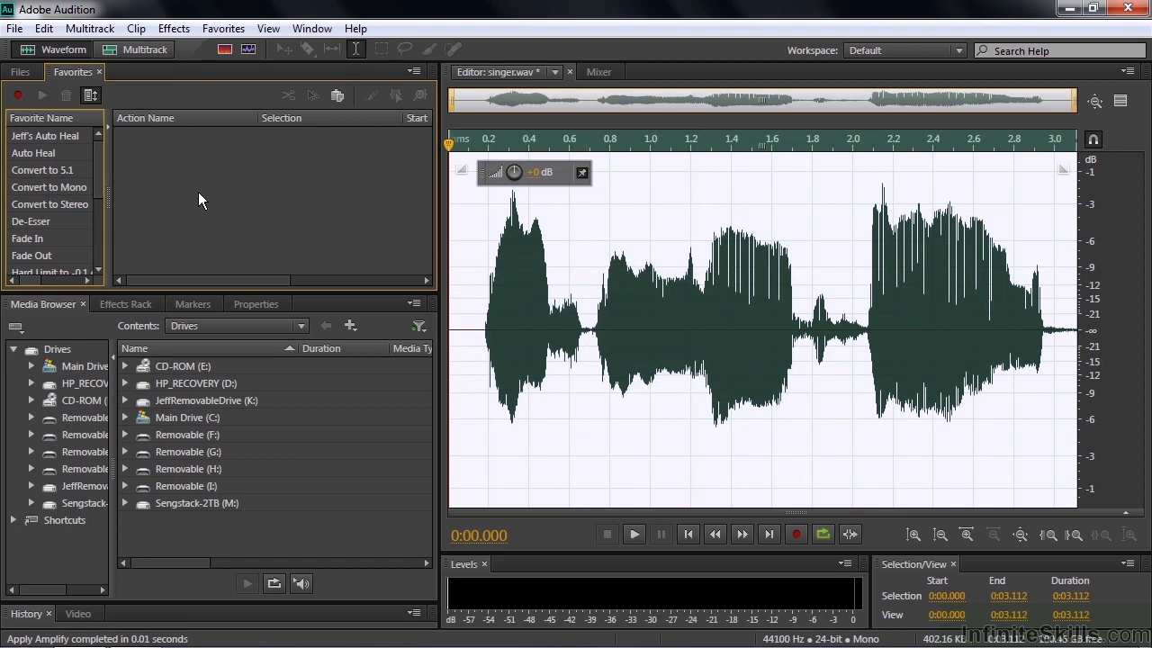
left_click_drag(108, 220, 445, 220)
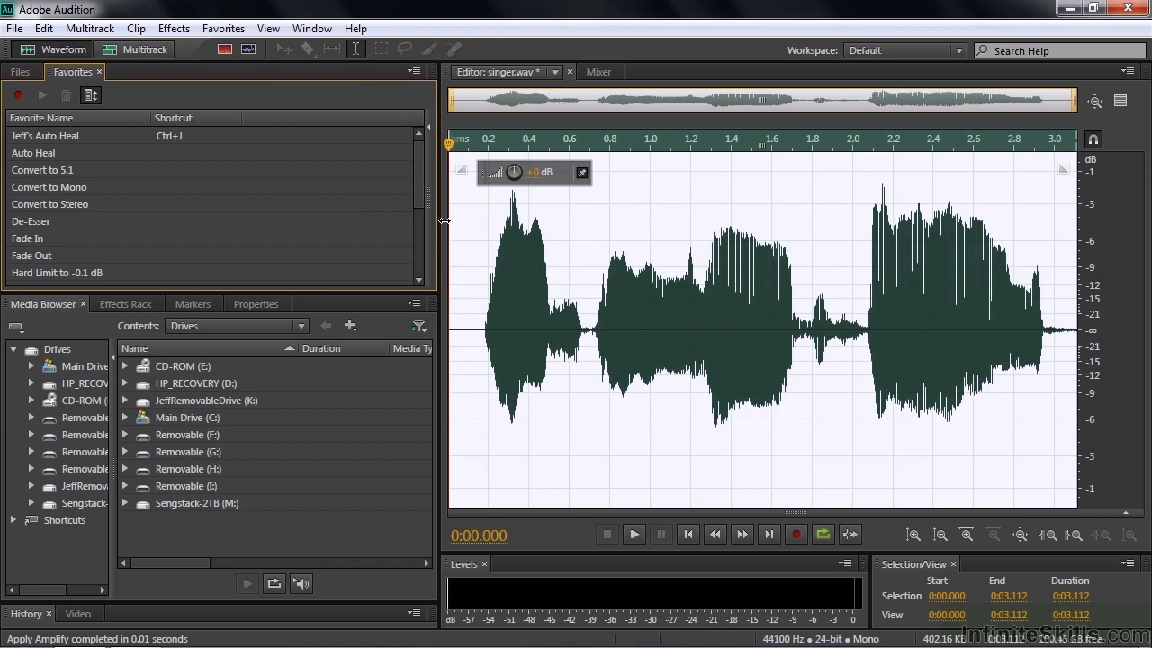